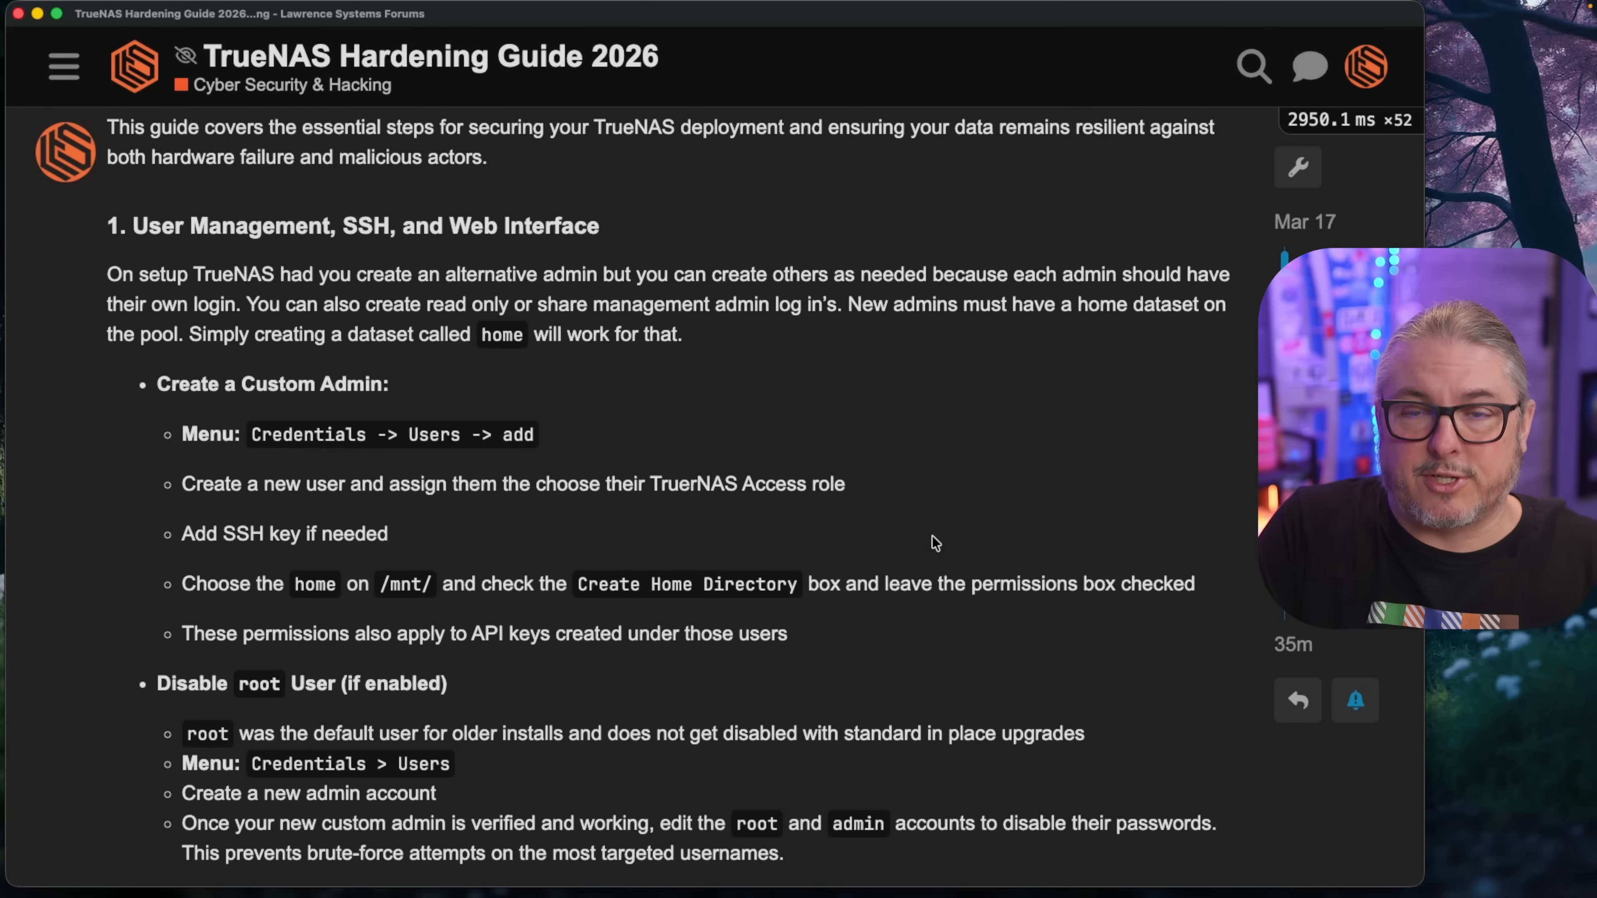
Scroll the forum guide through the user and network hardening sections to Bind Services and back.
scroll(935, 542, "up", 3)
scroll(935, 542, "up", 2)
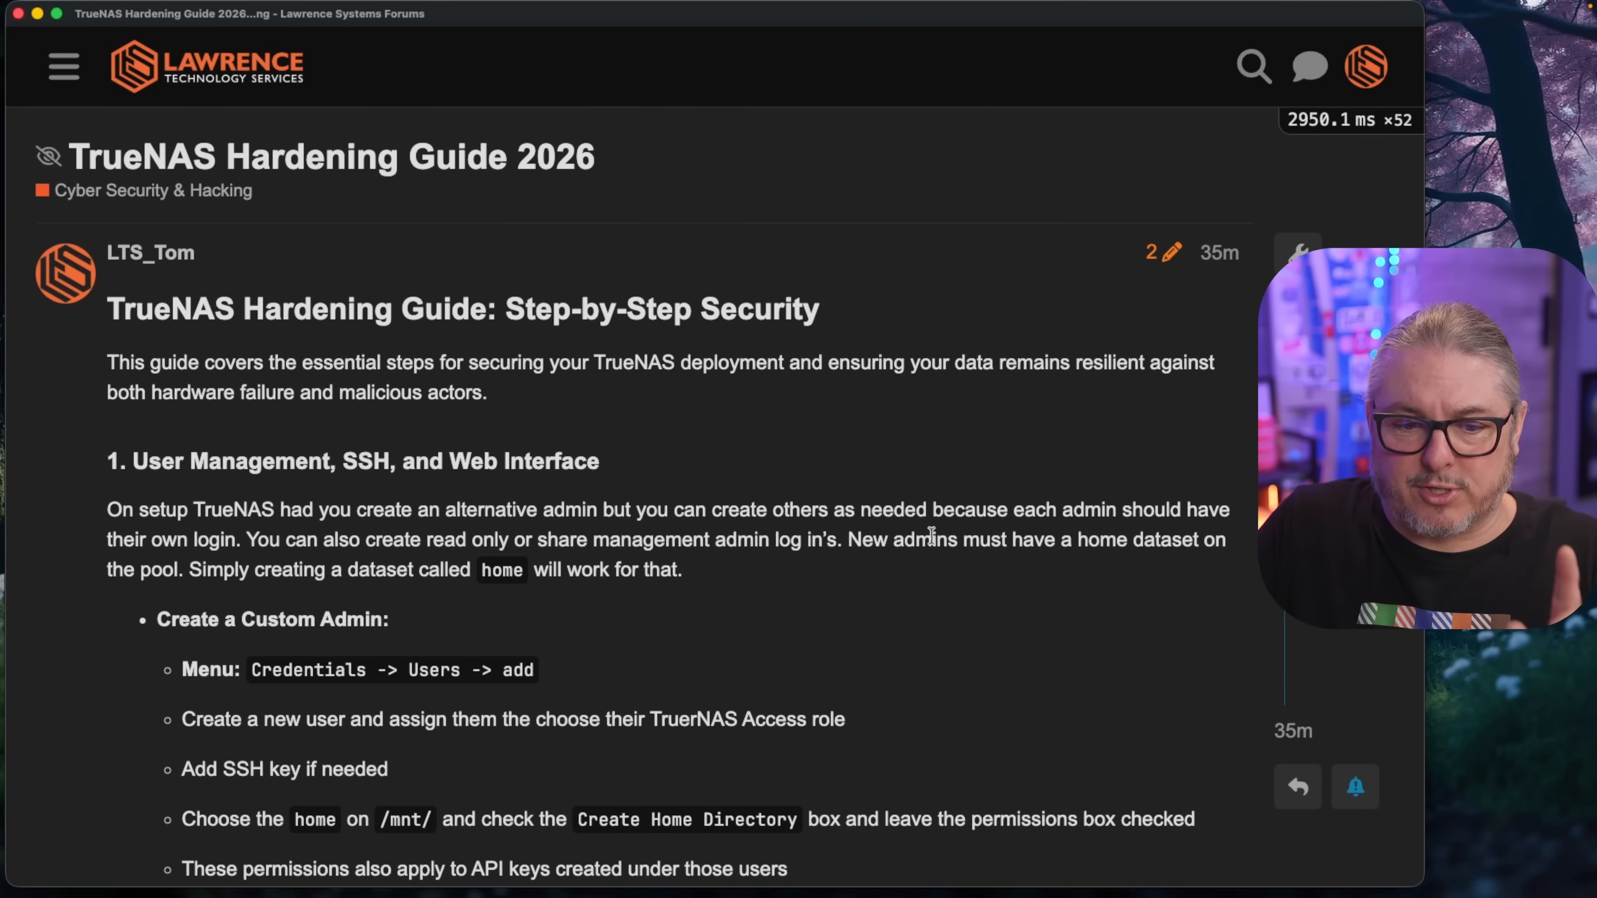
scroll(931, 538, "down", 3)
scroll(935, 543, "down", 10)
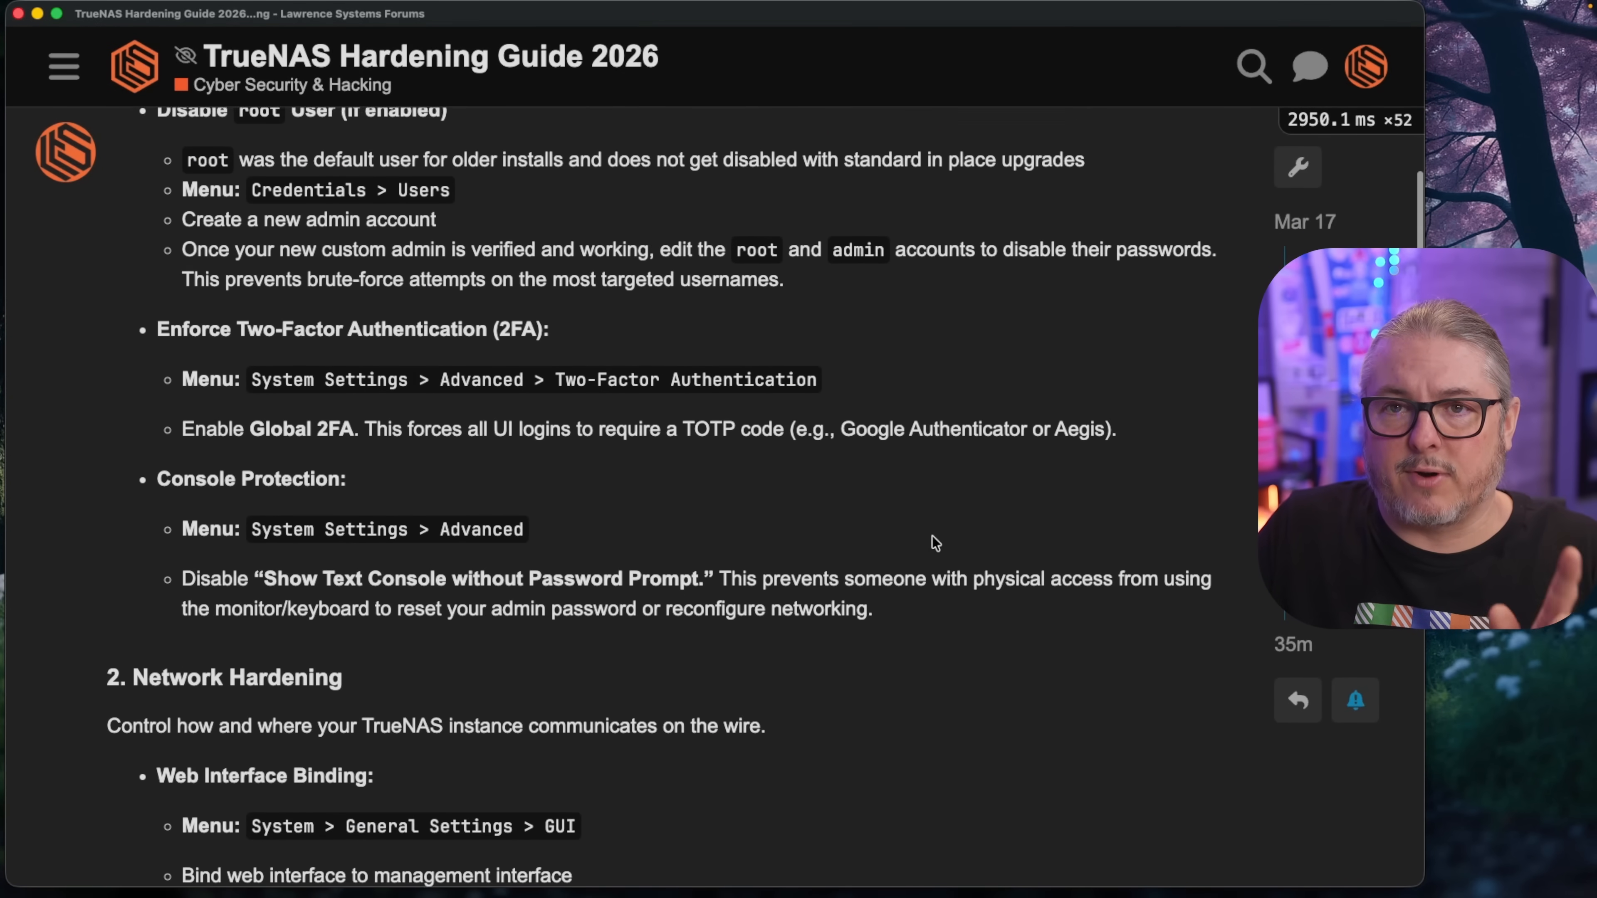
scroll(935, 542, "down", 5)
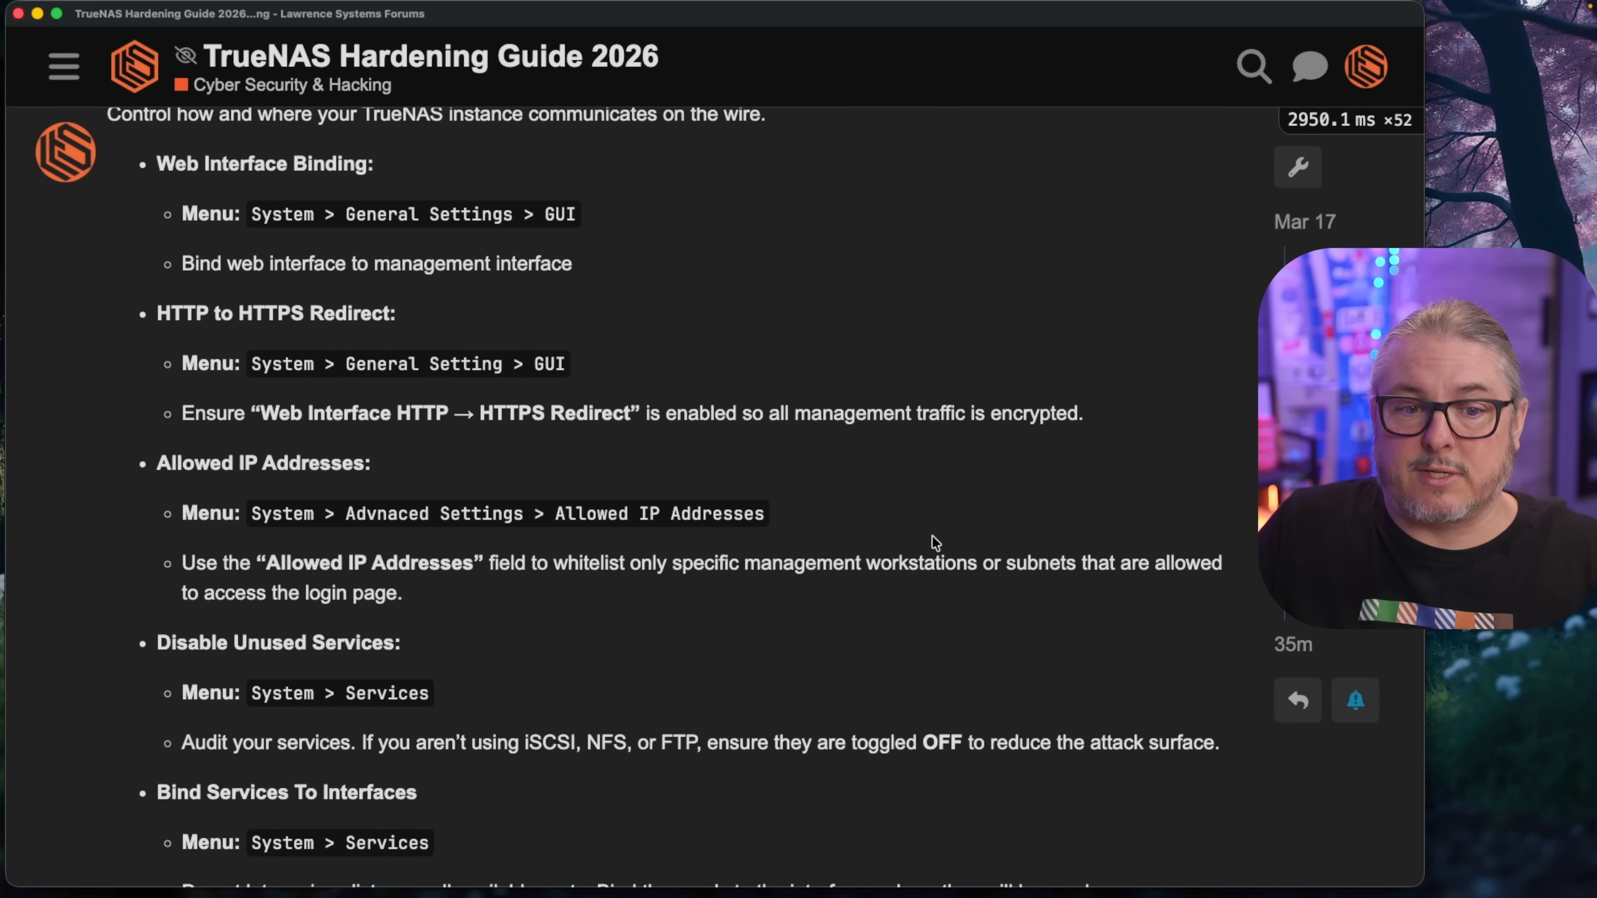
scroll(935, 542, "down", 1)
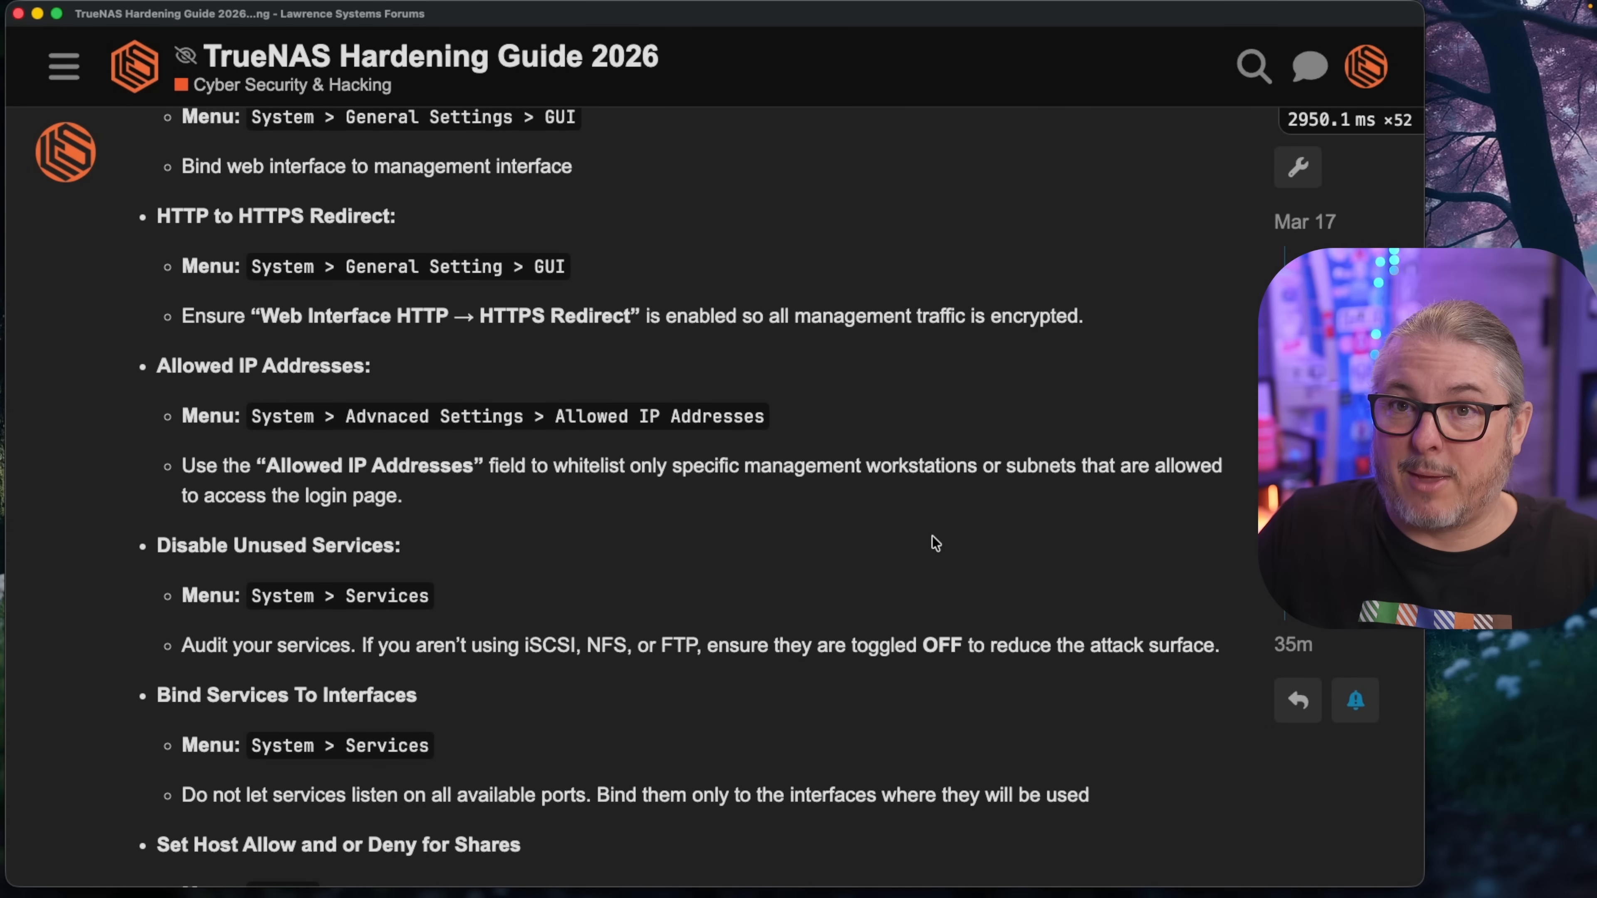
scroll(934, 542, "down", 1)
scroll(935, 543, "up", 12)
scroll(931, 536, "up", 7)
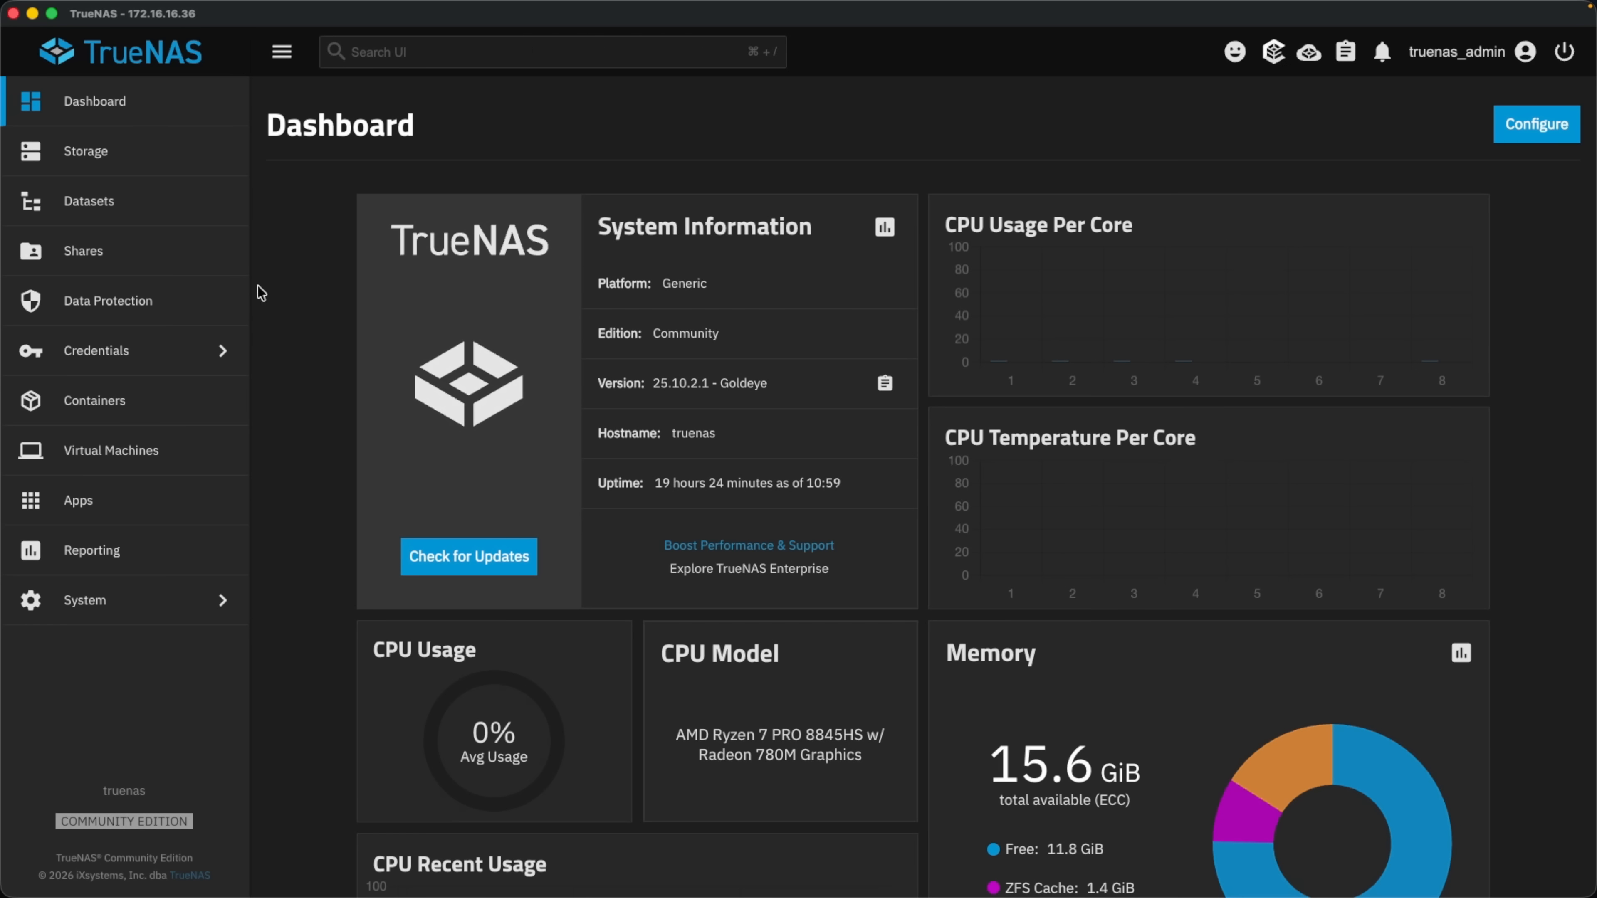
On the Datasets page, check home, select tank, and draft a home2 dataset, then discard it.
left_click(141, 217)
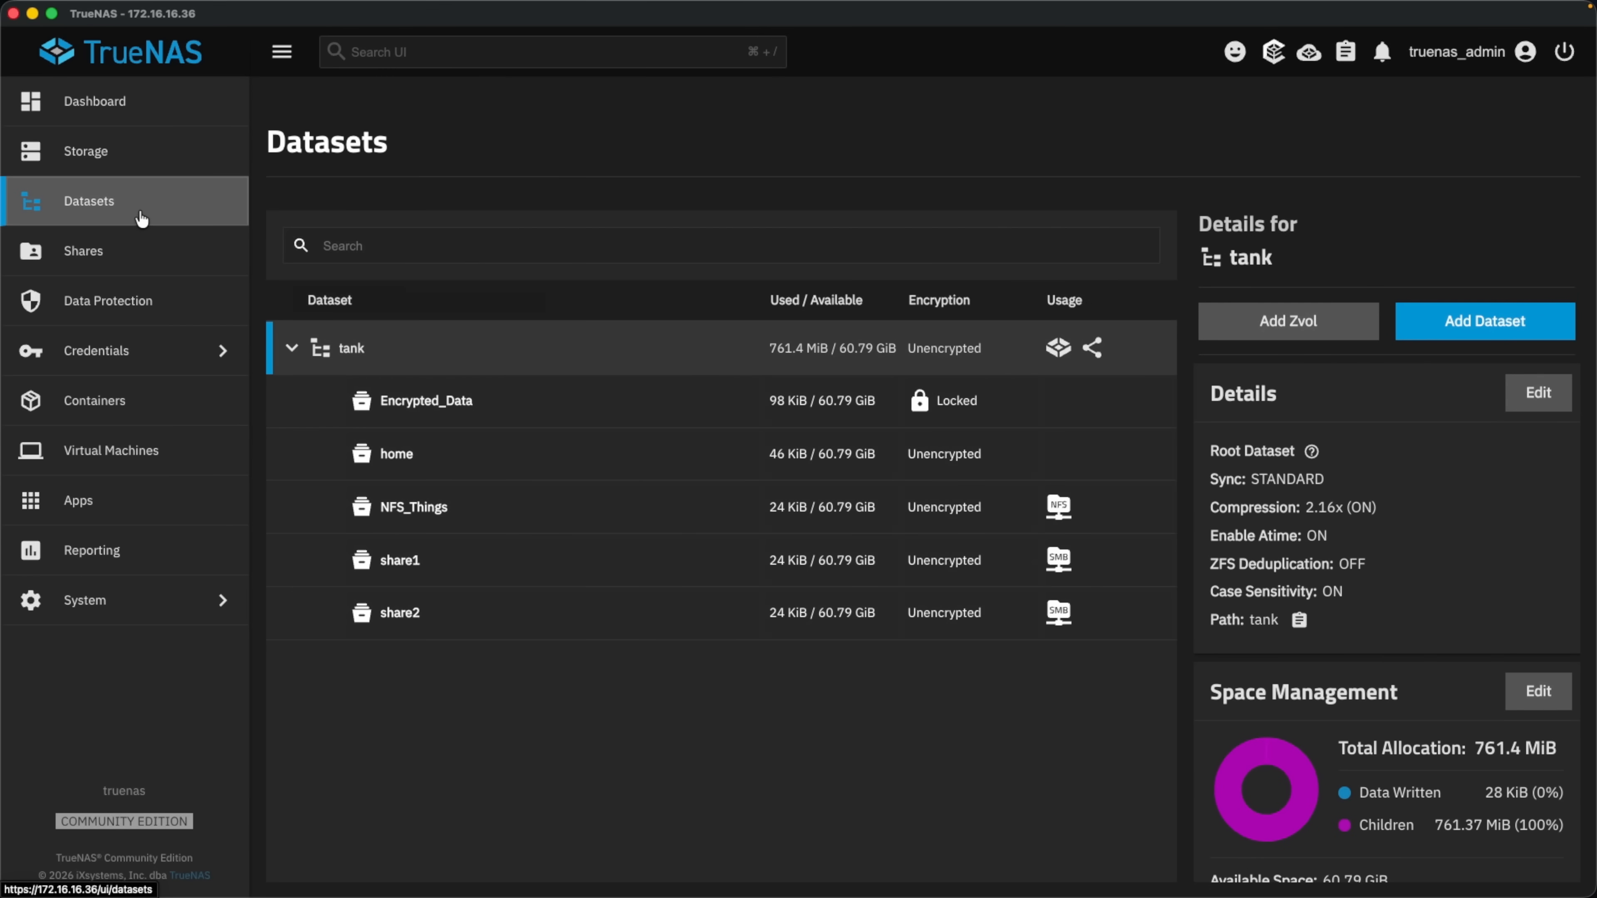
left_click(453, 478)
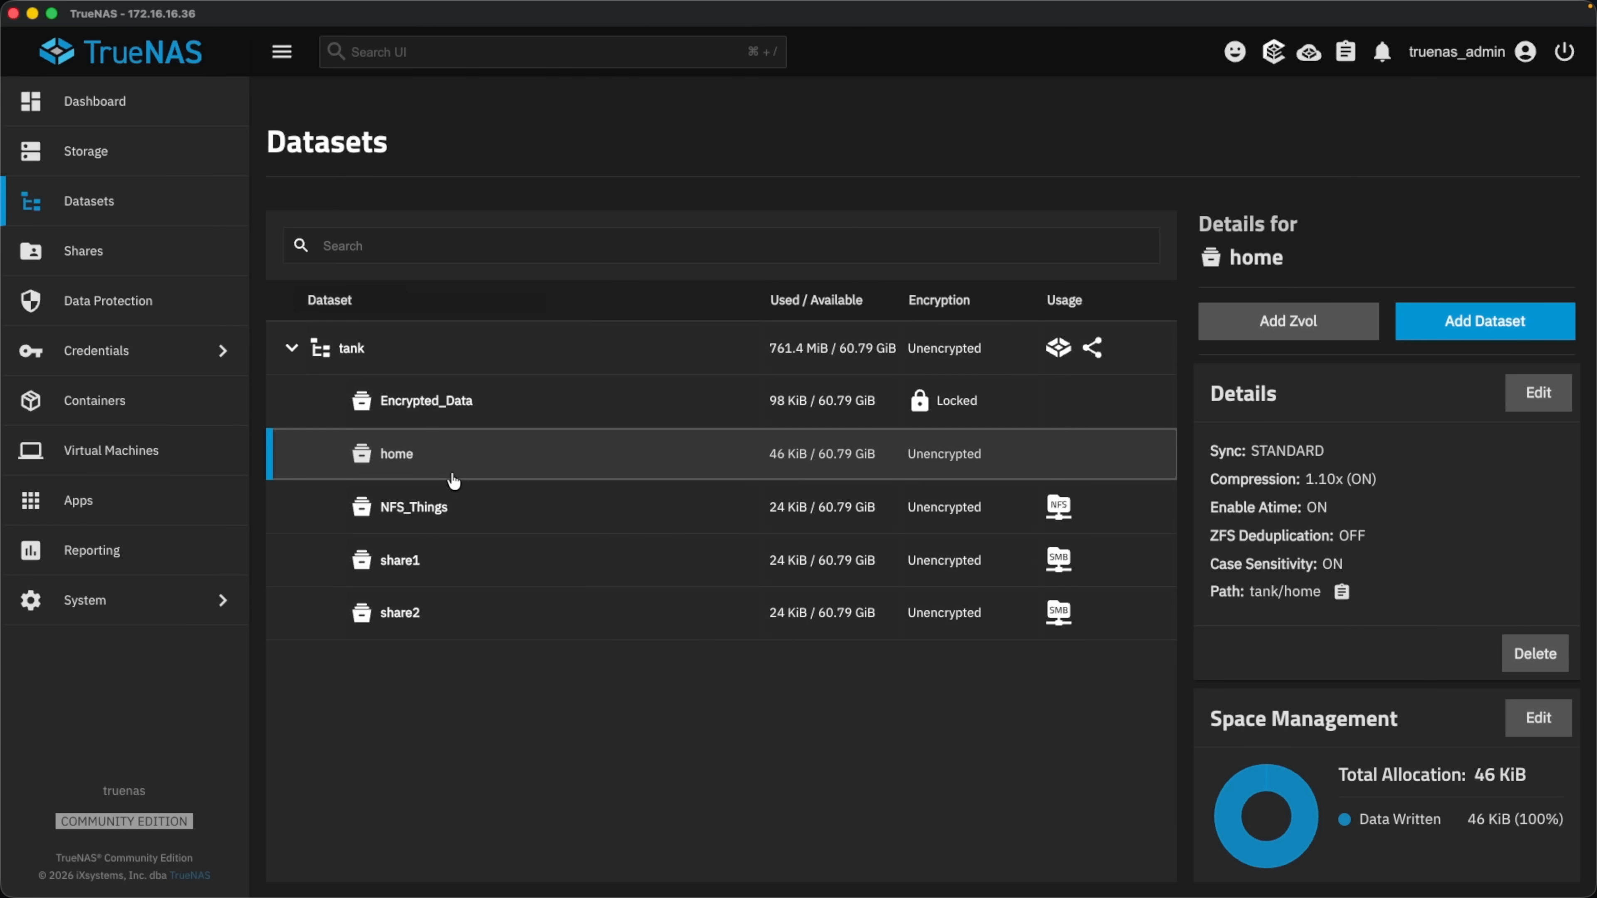
left_click(439, 364)
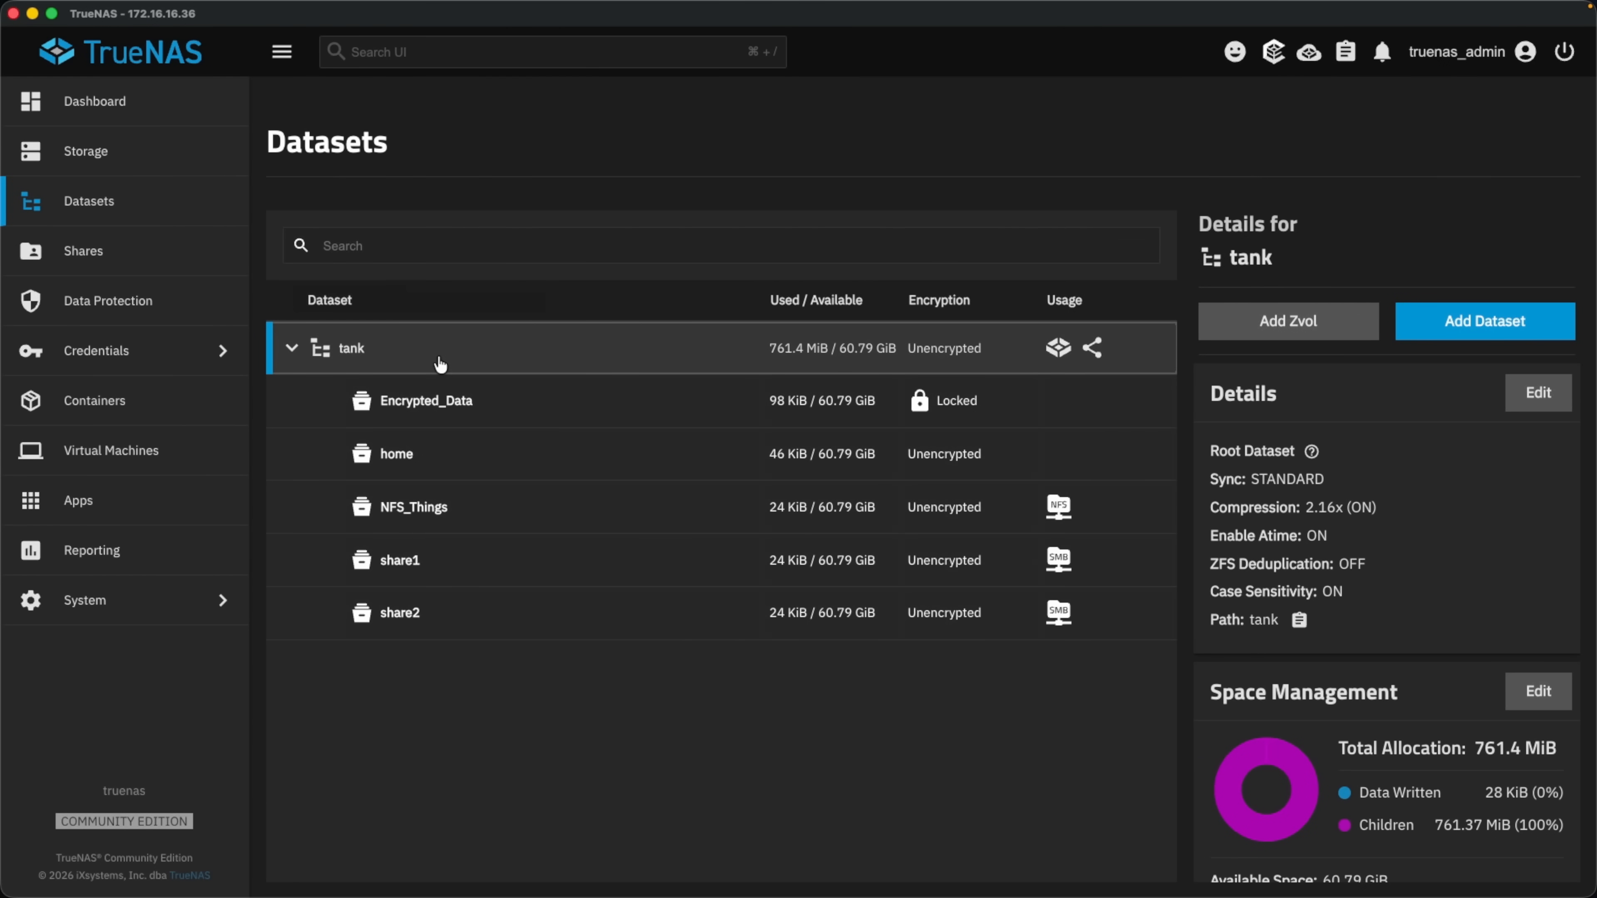
left_click(1430, 341)
left_click(864, 306)
type("home")
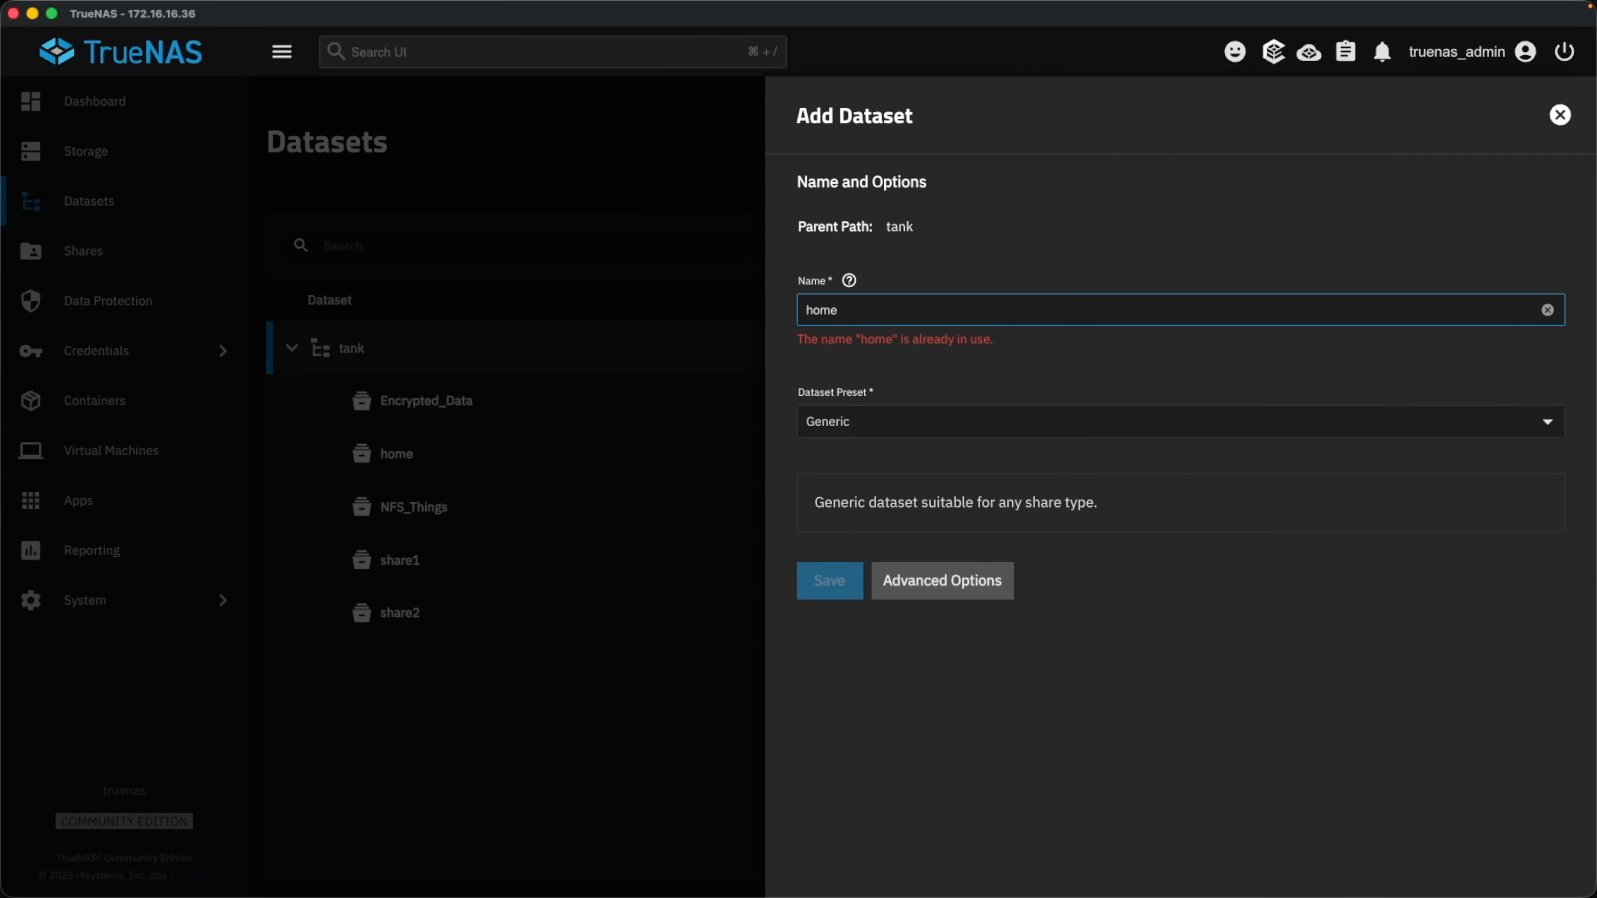
type("2")
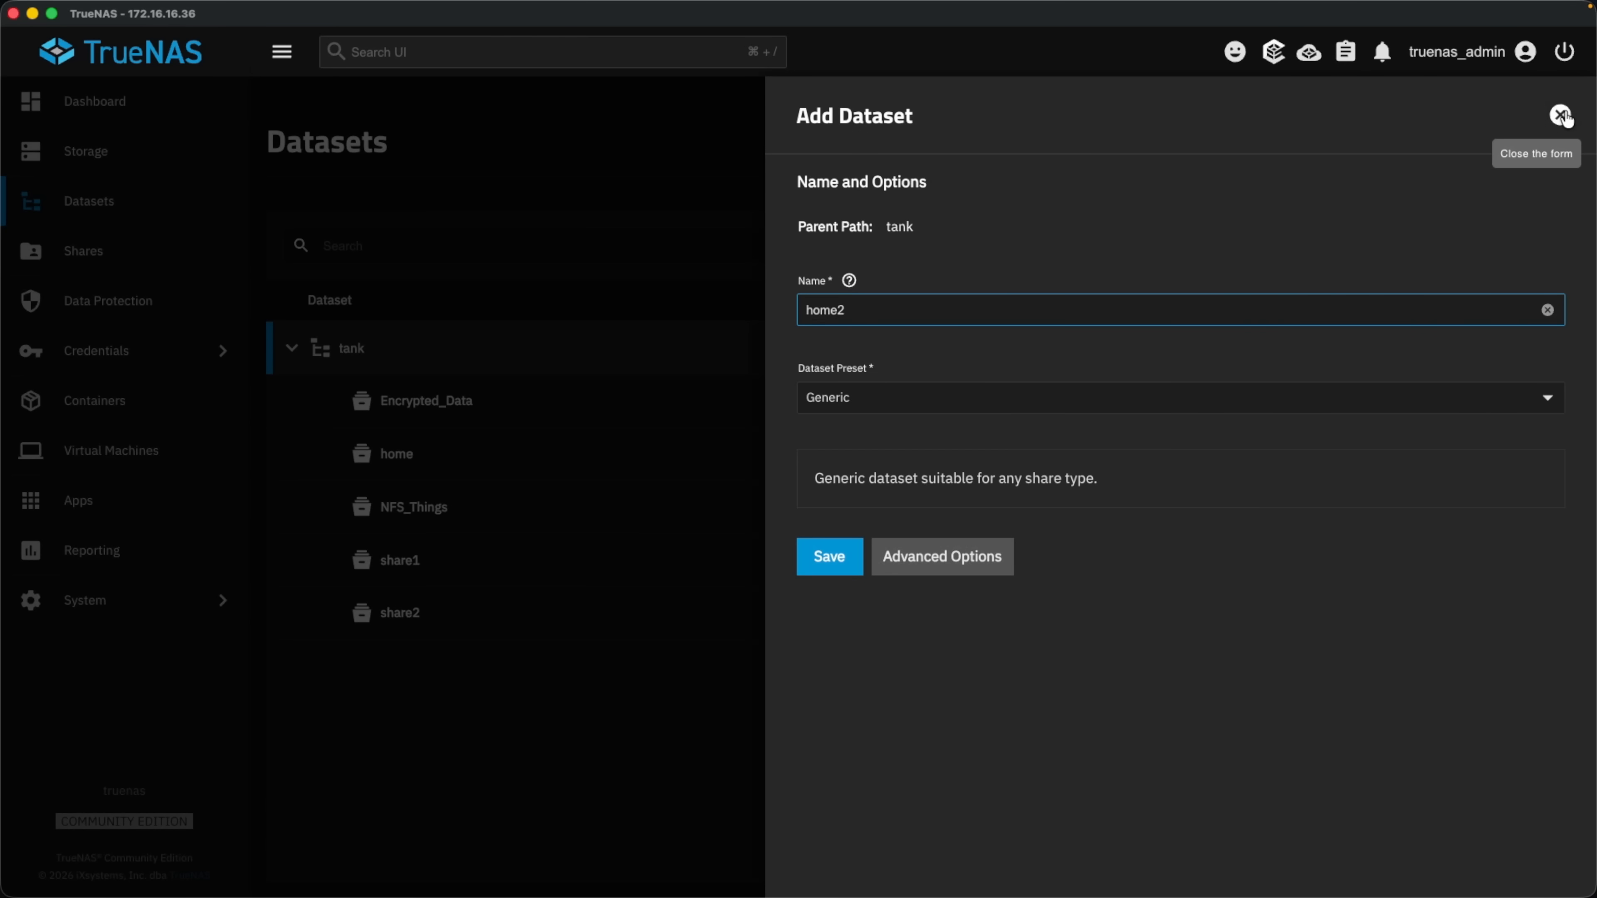
left_click(1561, 115)
Inspect the root, truenas_admin and another_admin accounts under Credentials > Users, then start a new user.
left_click(199, 374)
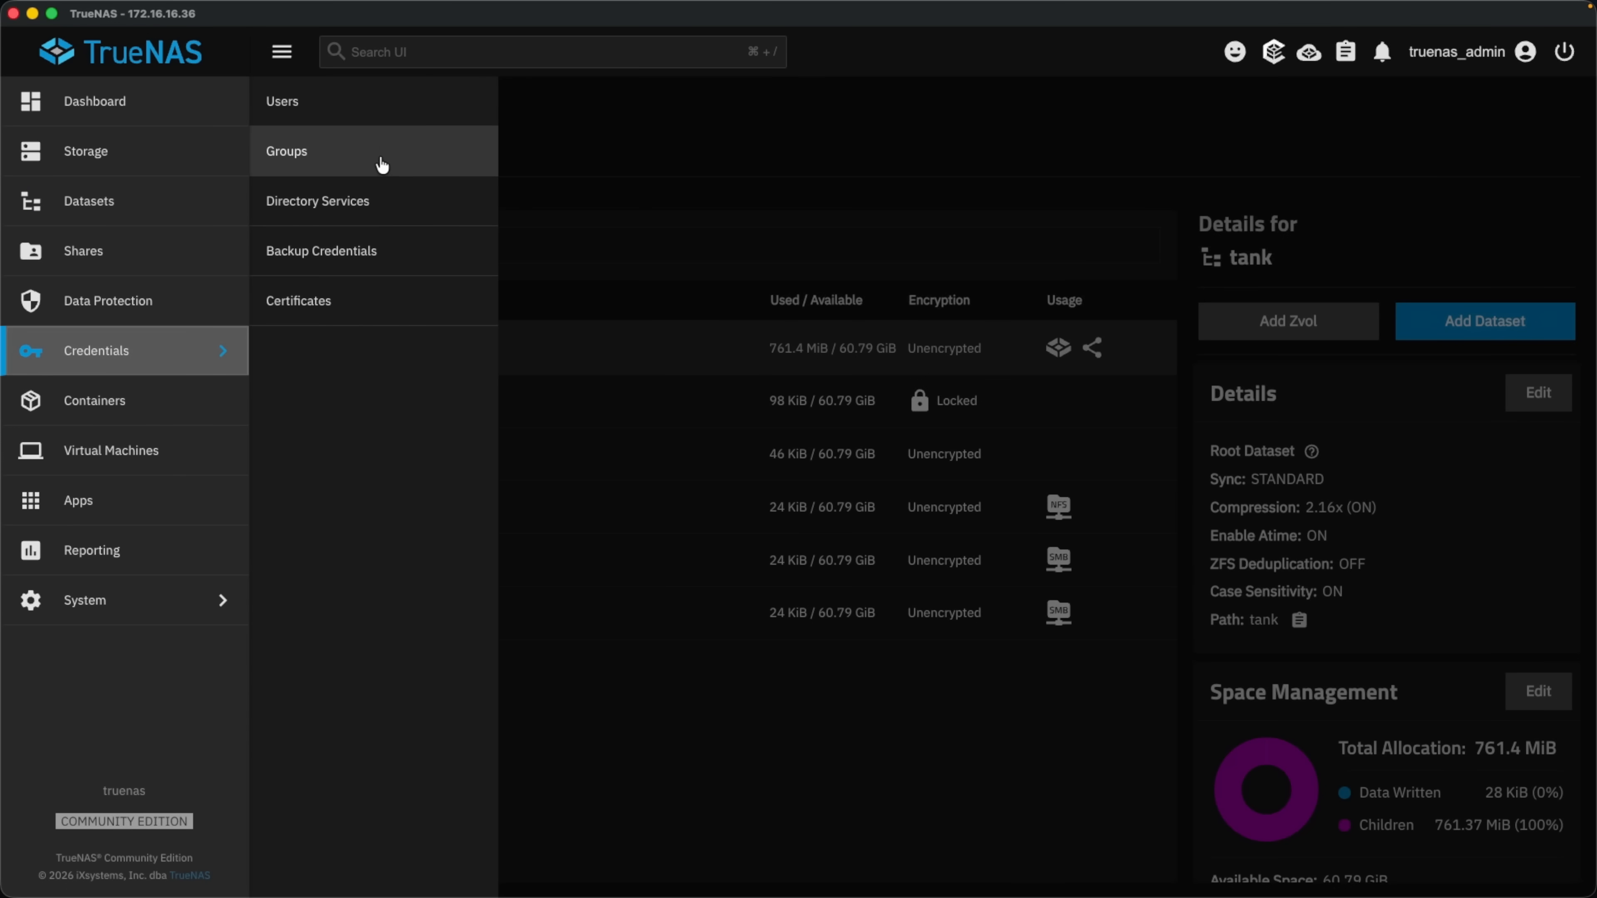
left_click(364, 118)
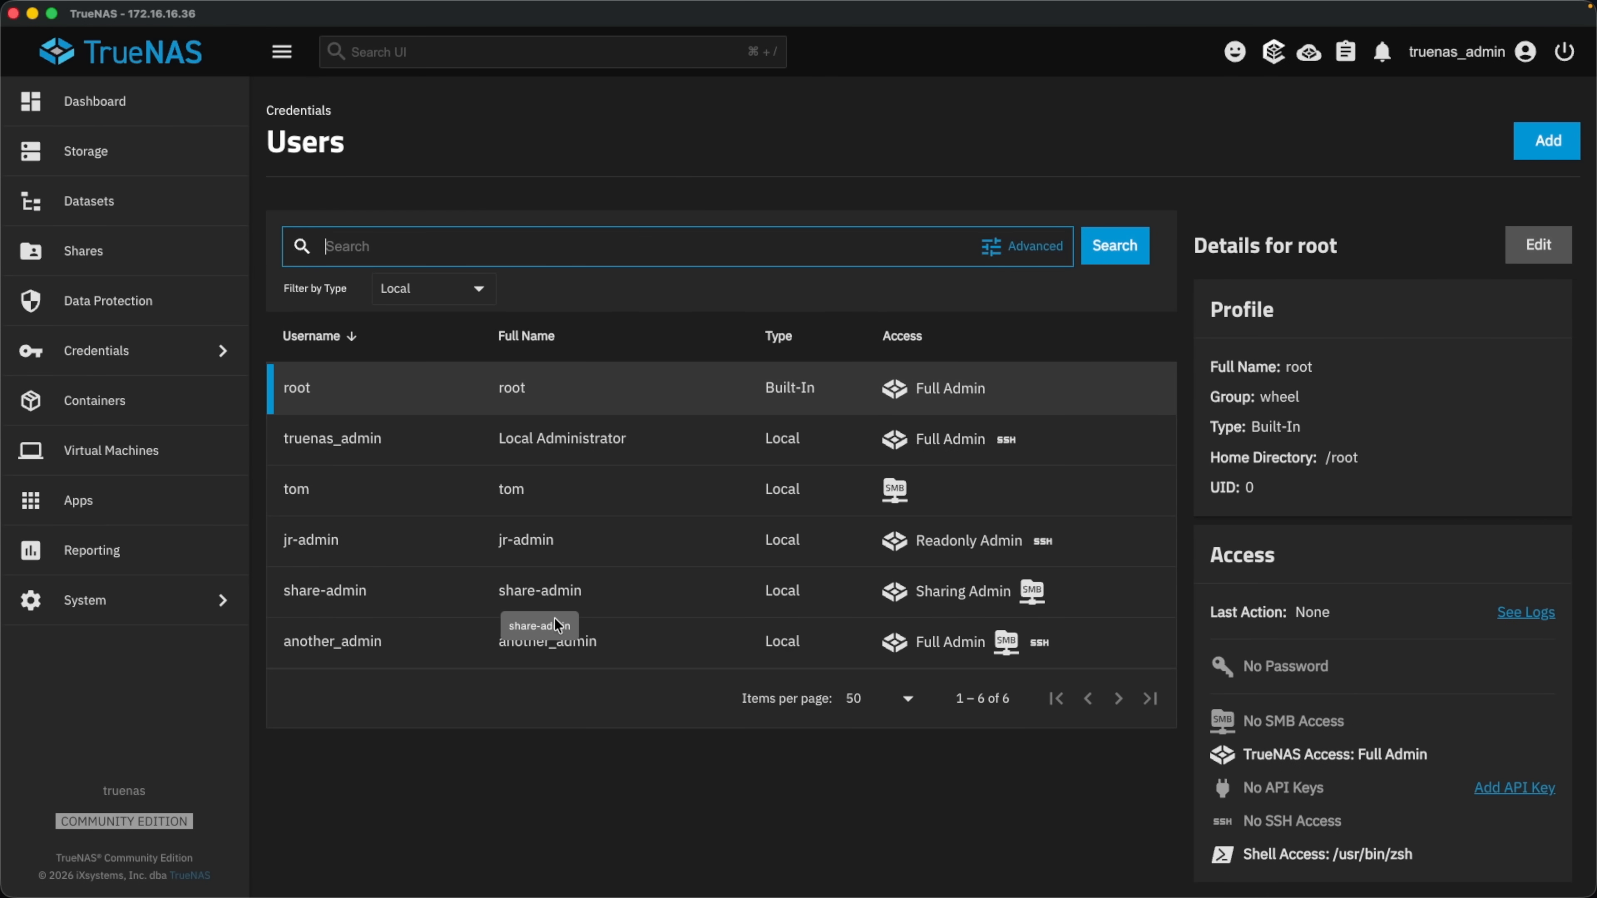
left_click(575, 403)
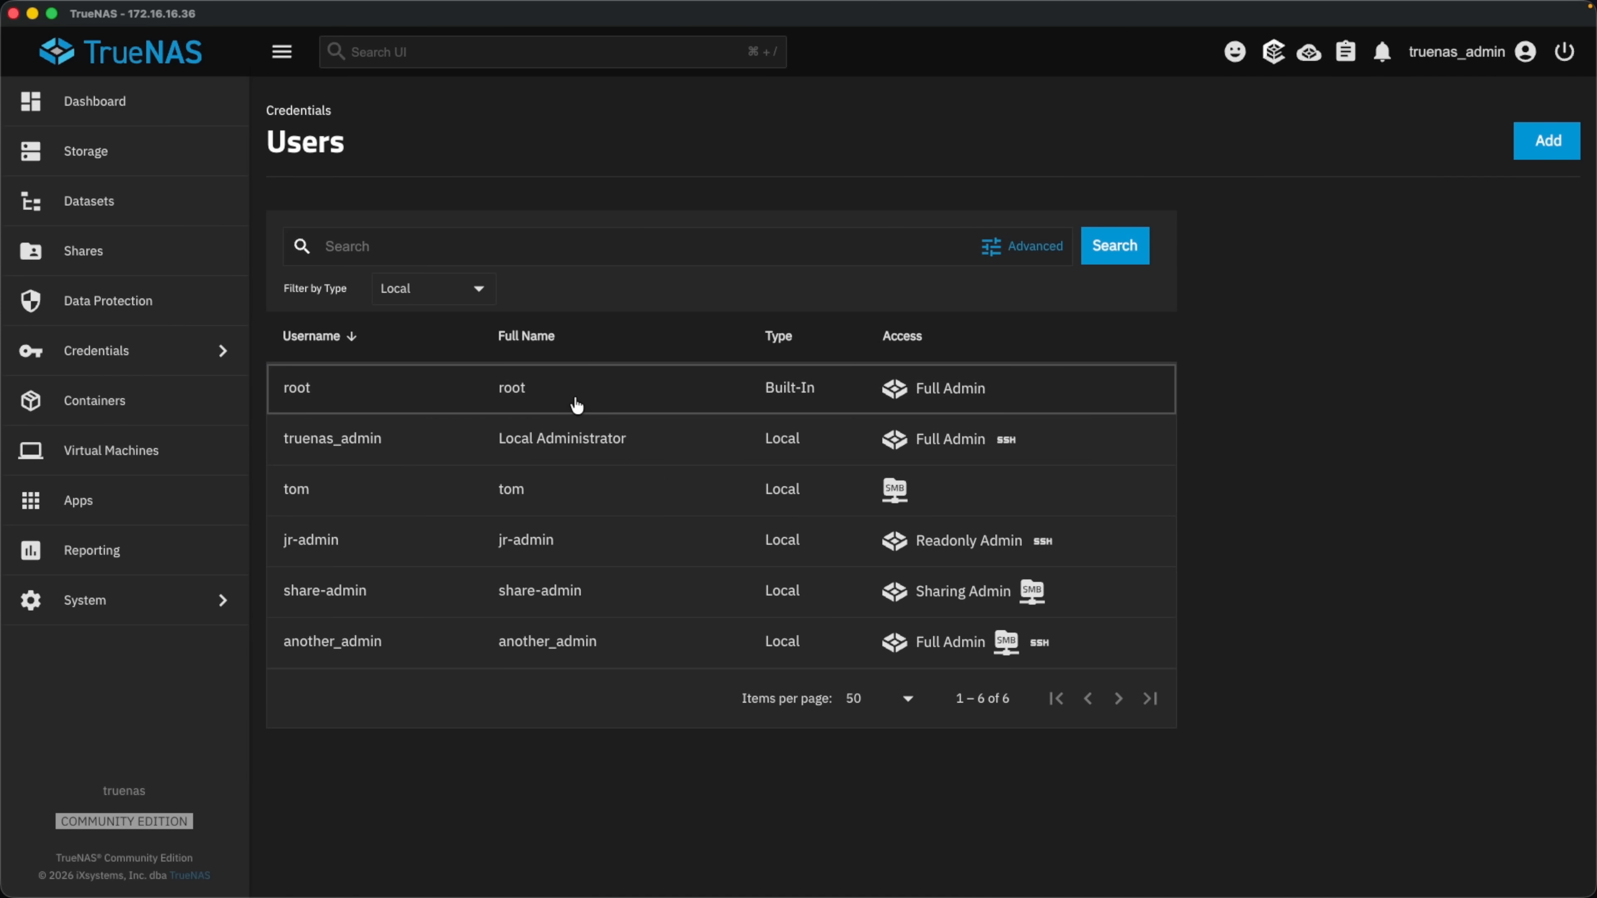
left_click(575, 400)
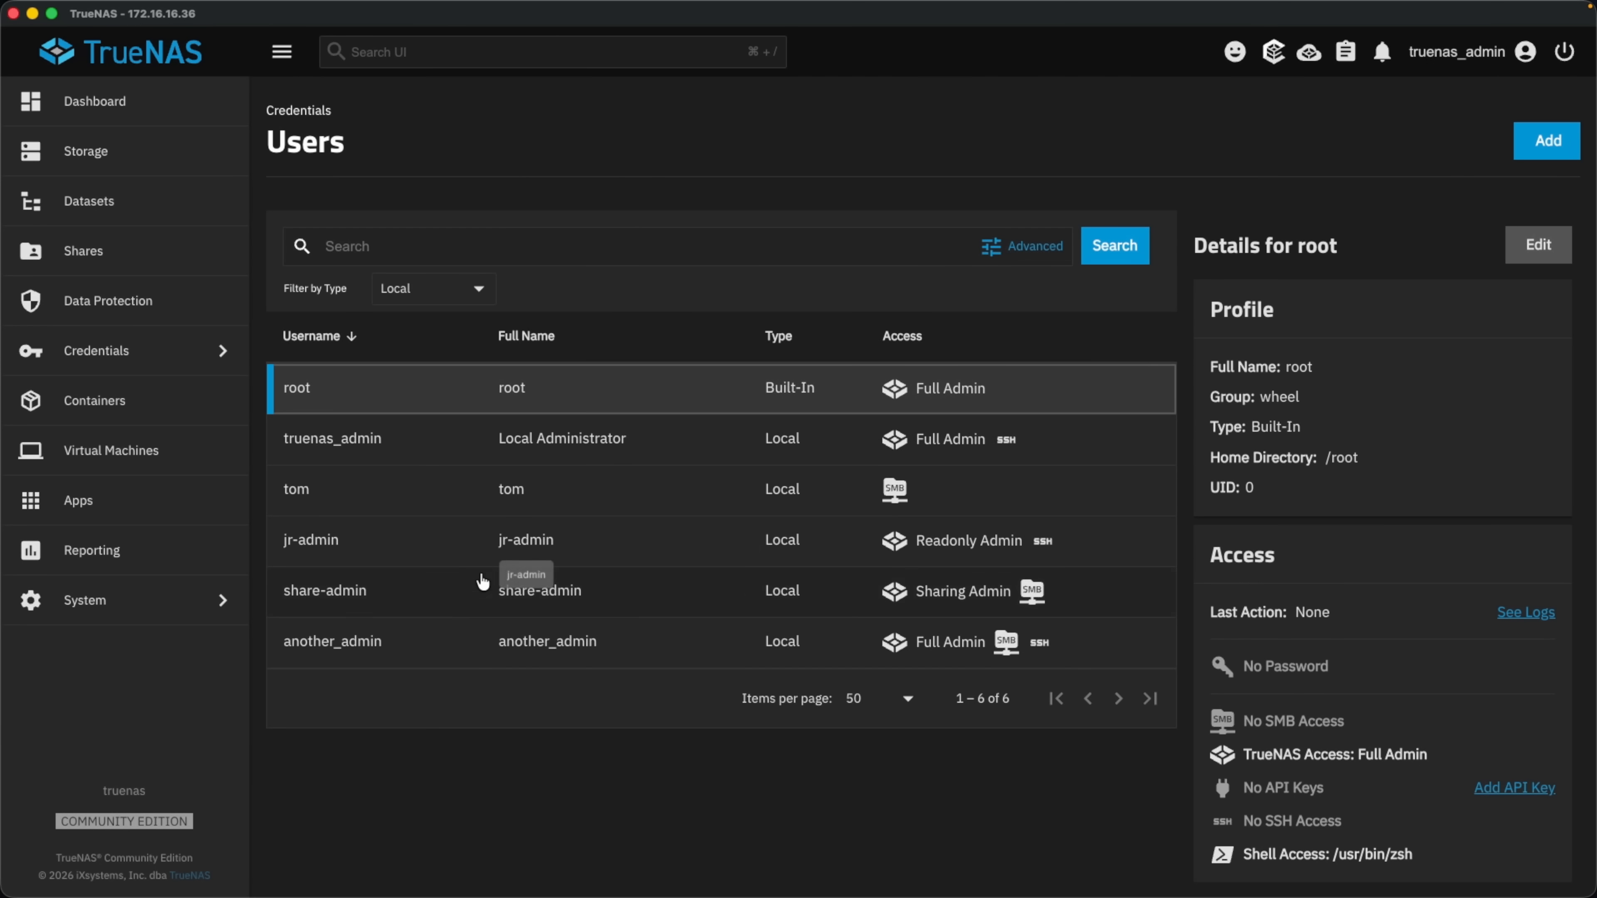
left_click(383, 448)
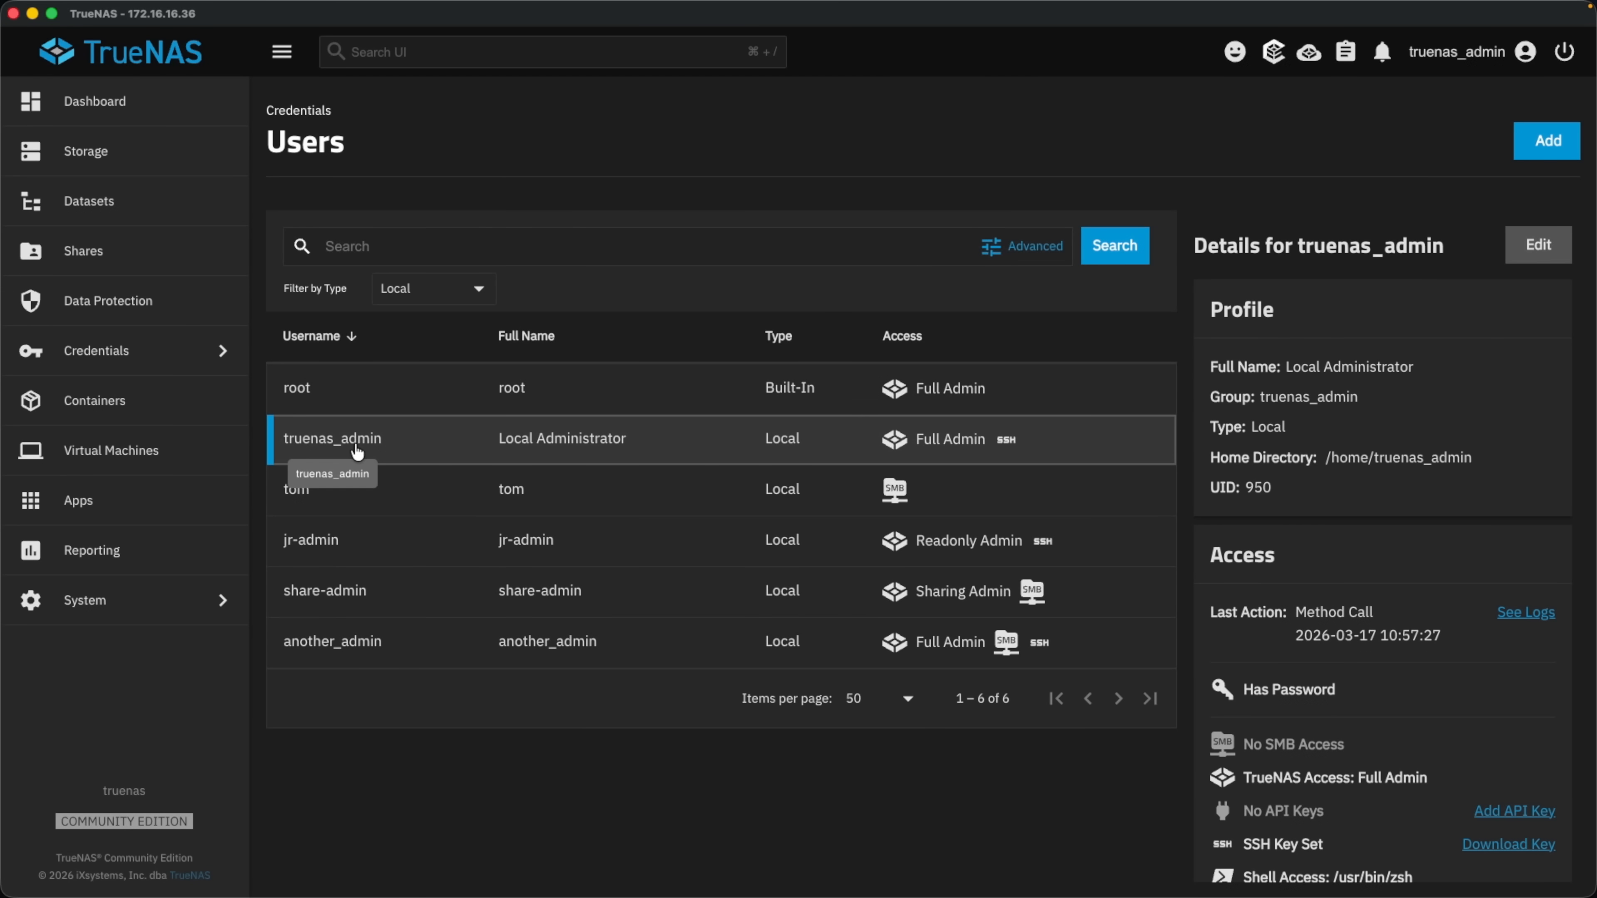
left_click(546, 659)
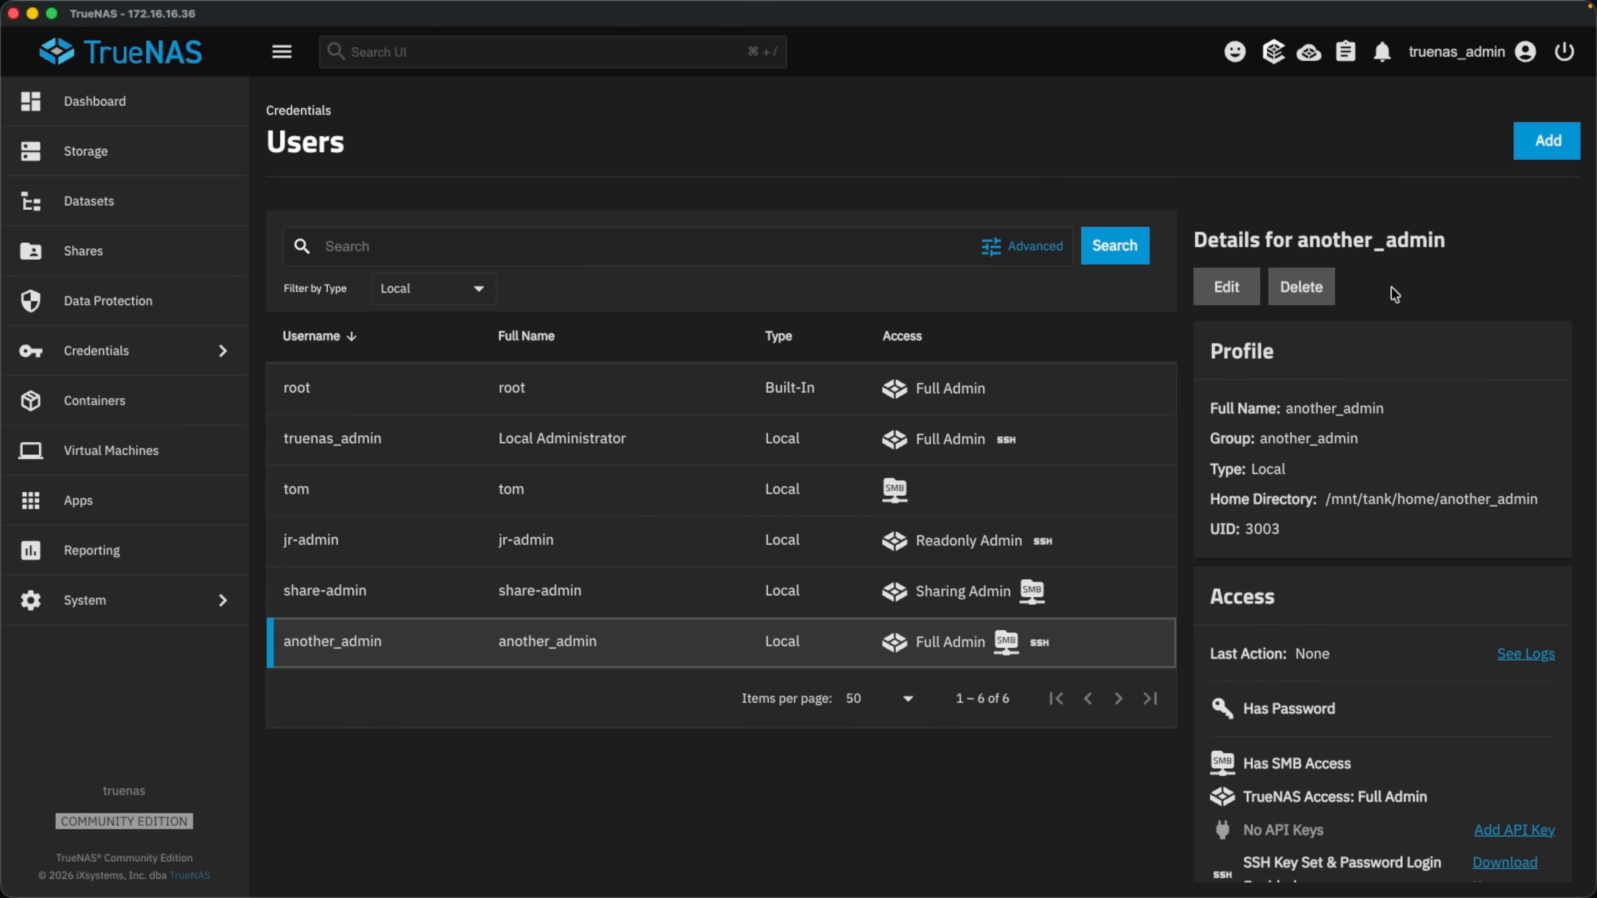
left_click(1546, 141)
Name the new user another-admin2 with web access, Full Admin role, shell and SSH access.
left_click(1215, 217)
type("another-admin2")
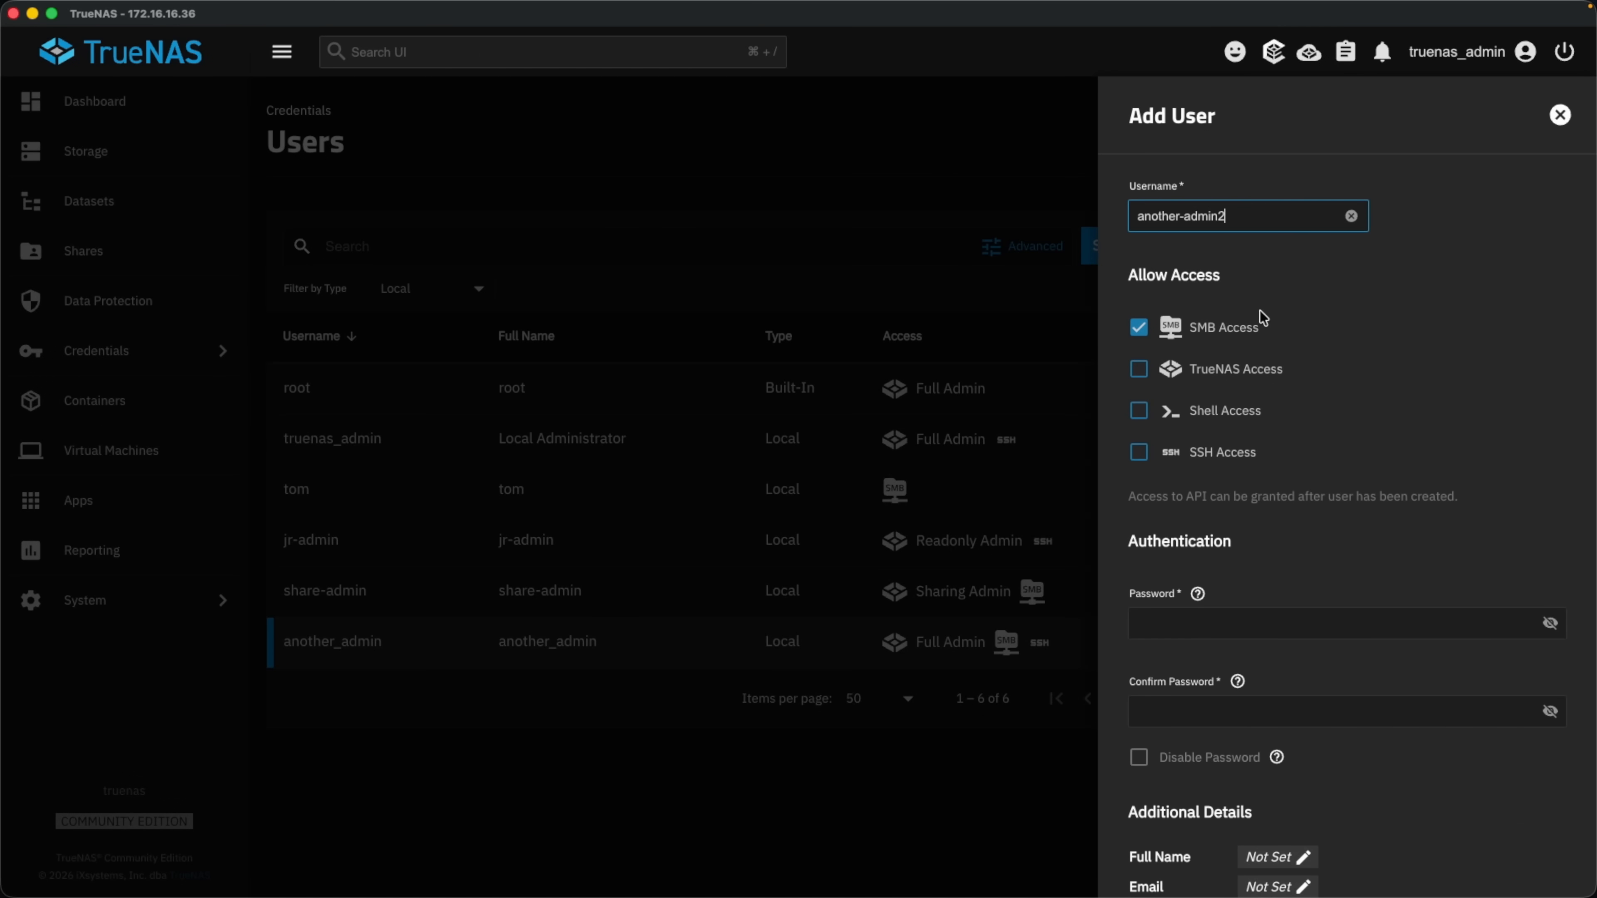
left_click(1221, 370)
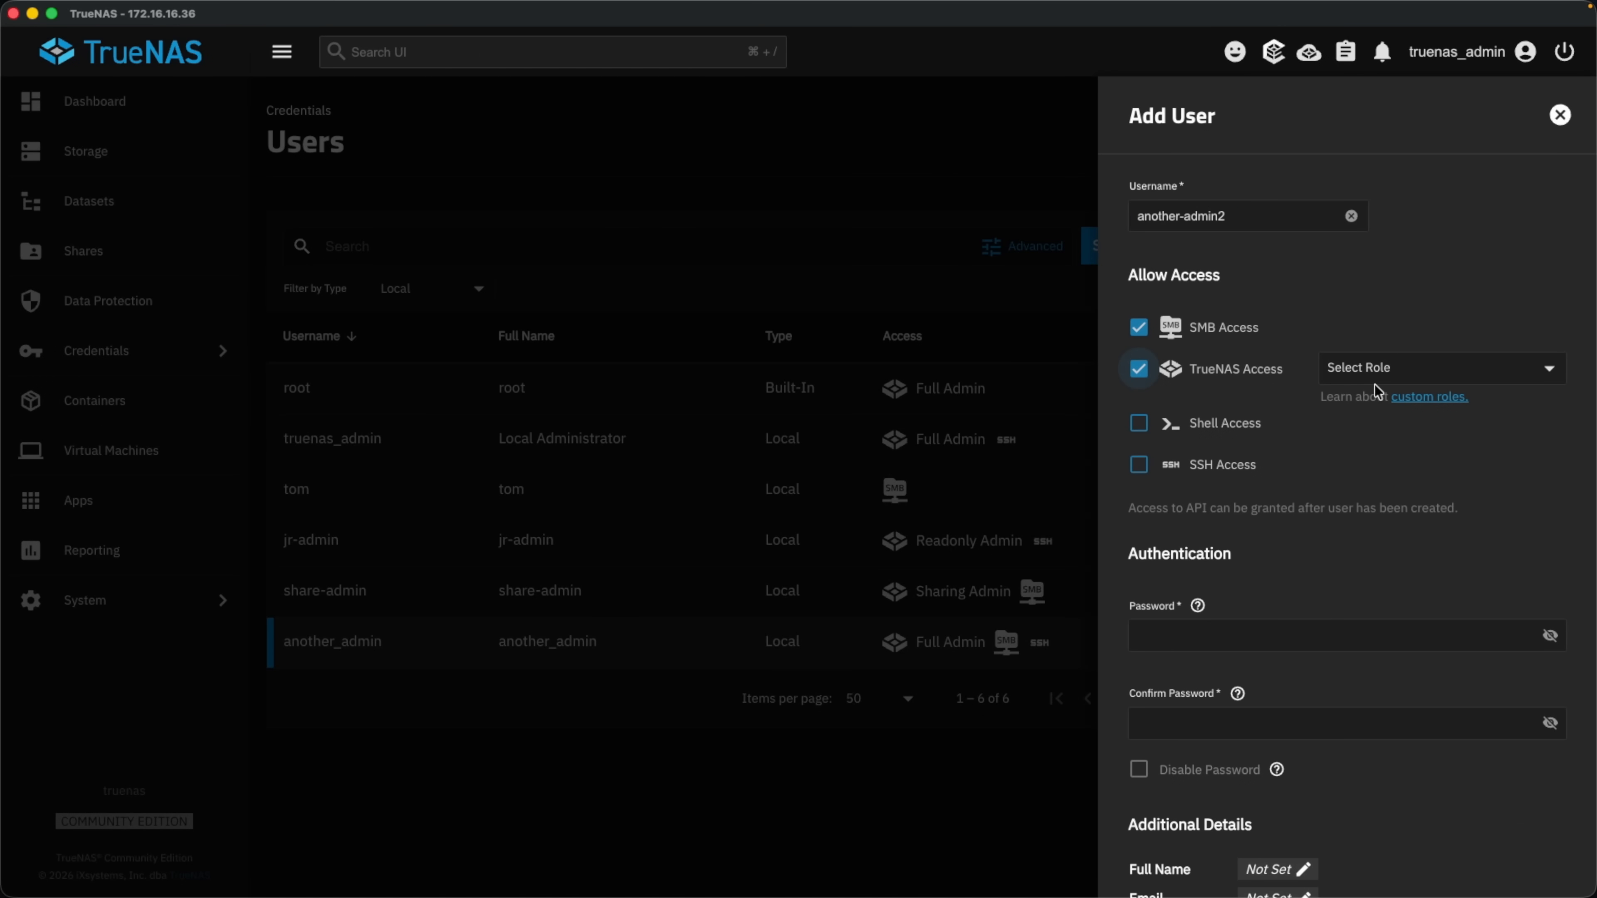
left_click(1380, 370)
left_click(1373, 466)
left_click(1236, 429)
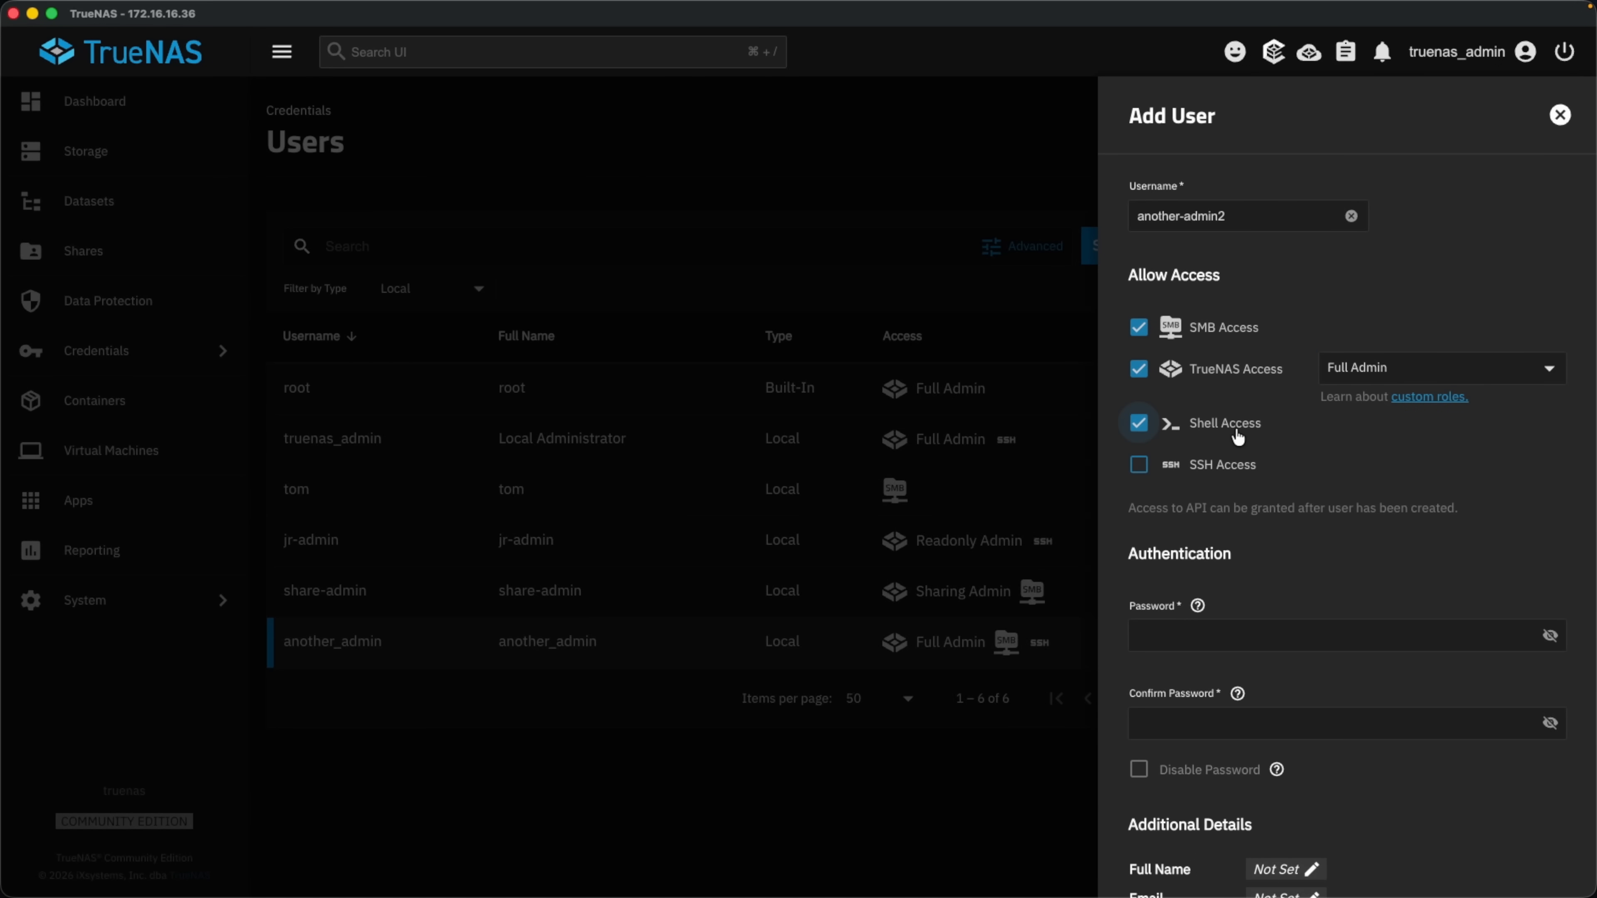
left_click(1223, 465)
Enter the user's password and paste their public SSH key, then try saving.
scroll(1308, 531, "down", 3)
left_click(1322, 542)
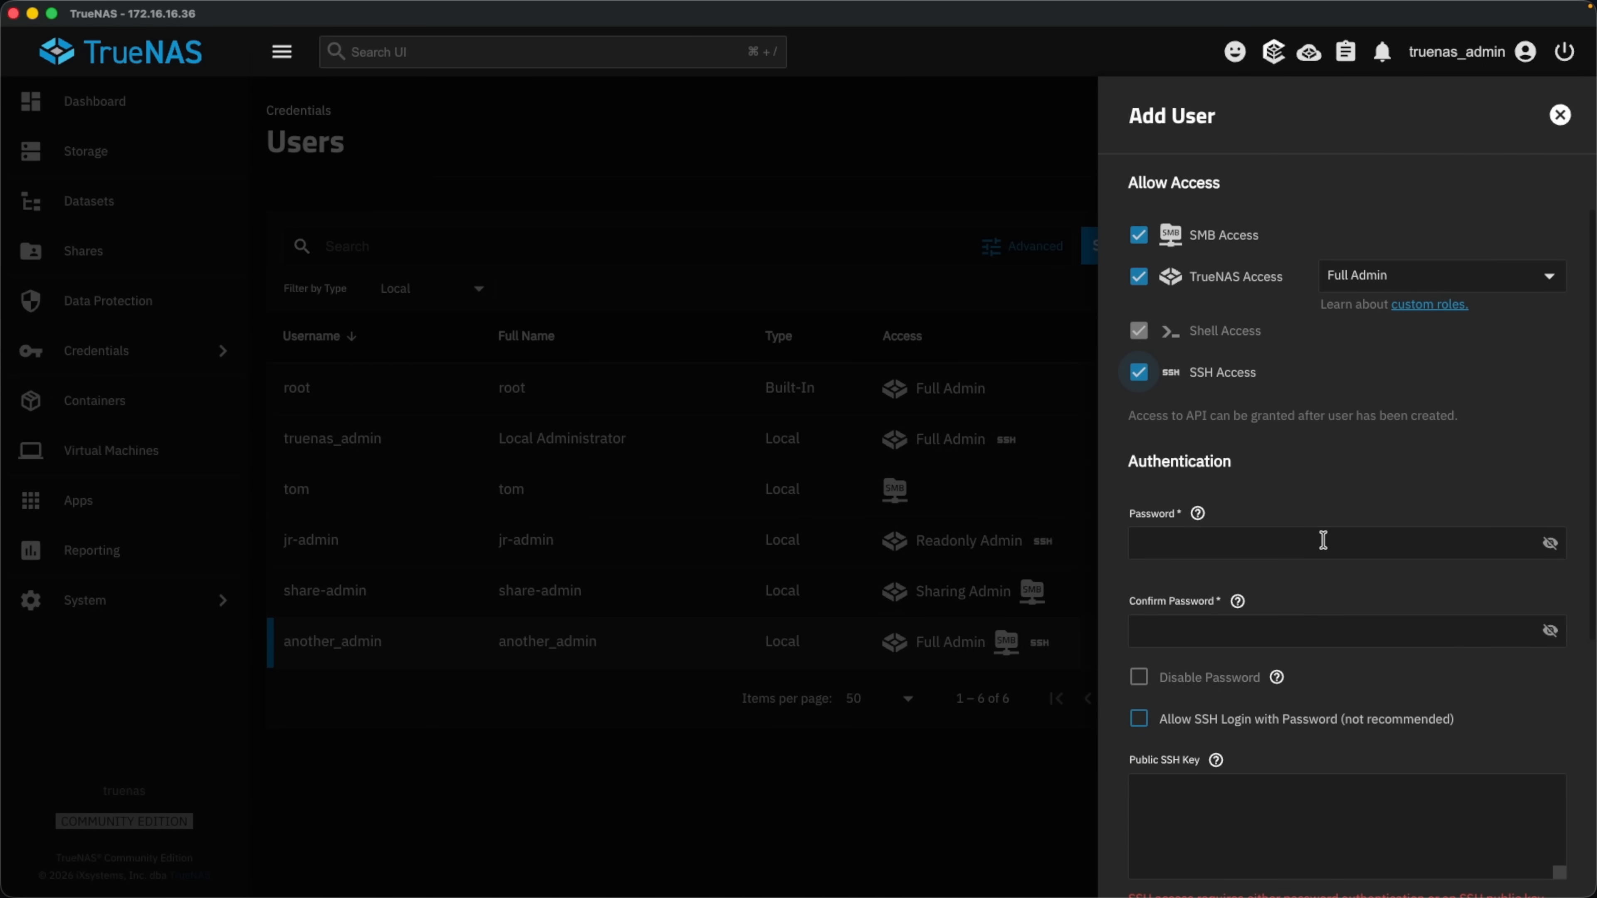
scroll(1383, 625, "down", 1)
left_click(1239, 698)
key("super+v")
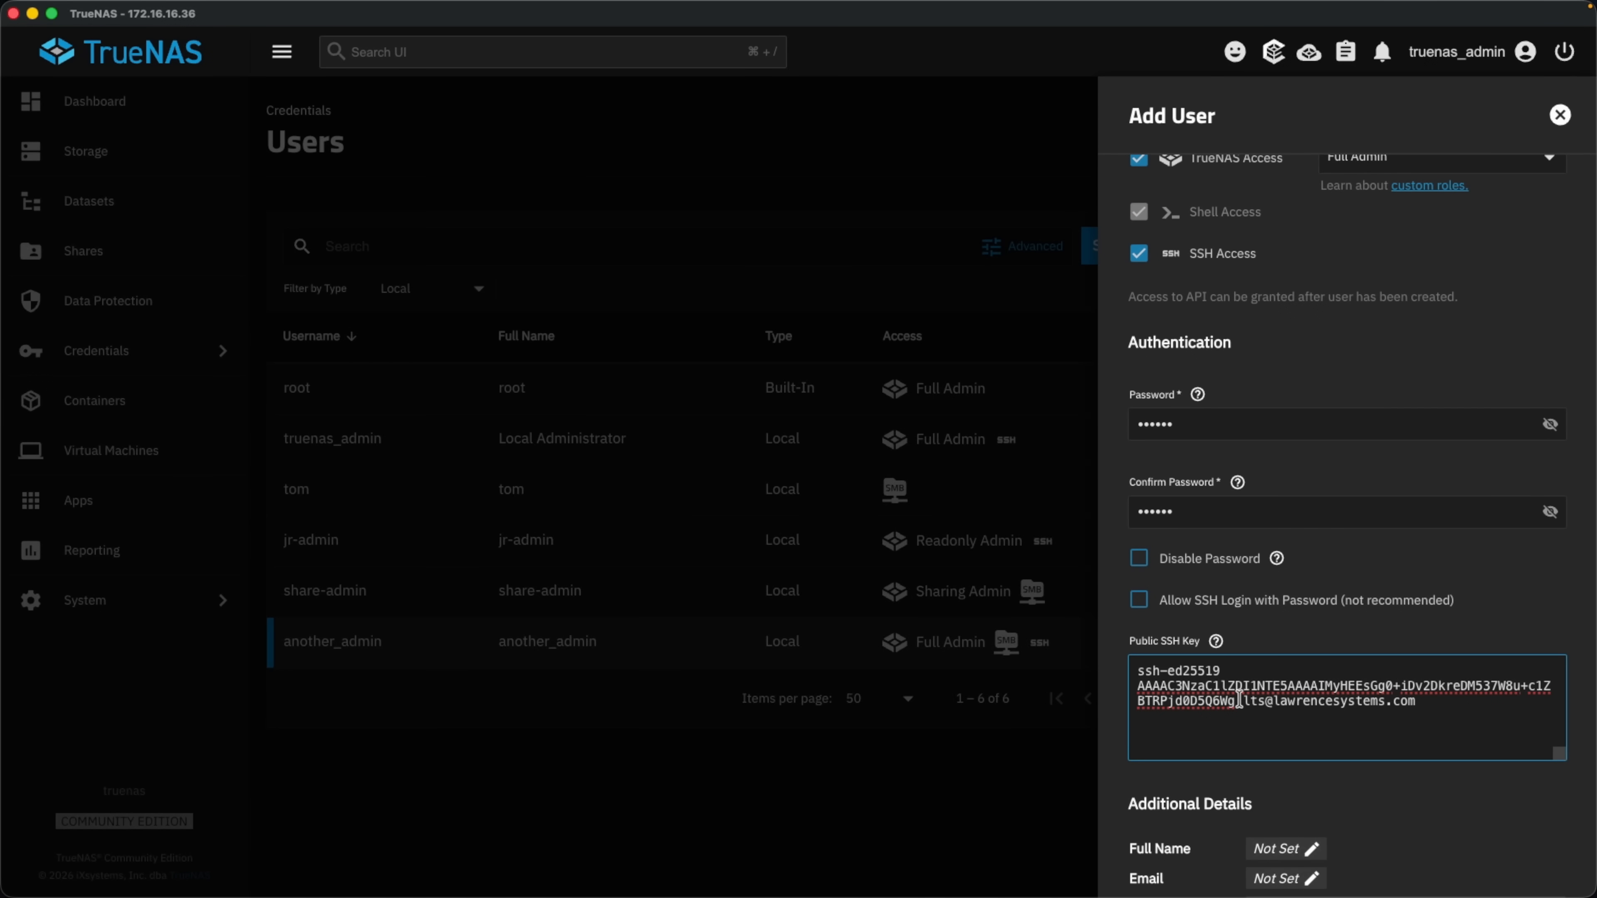
scroll(1238, 698, "down", 4)
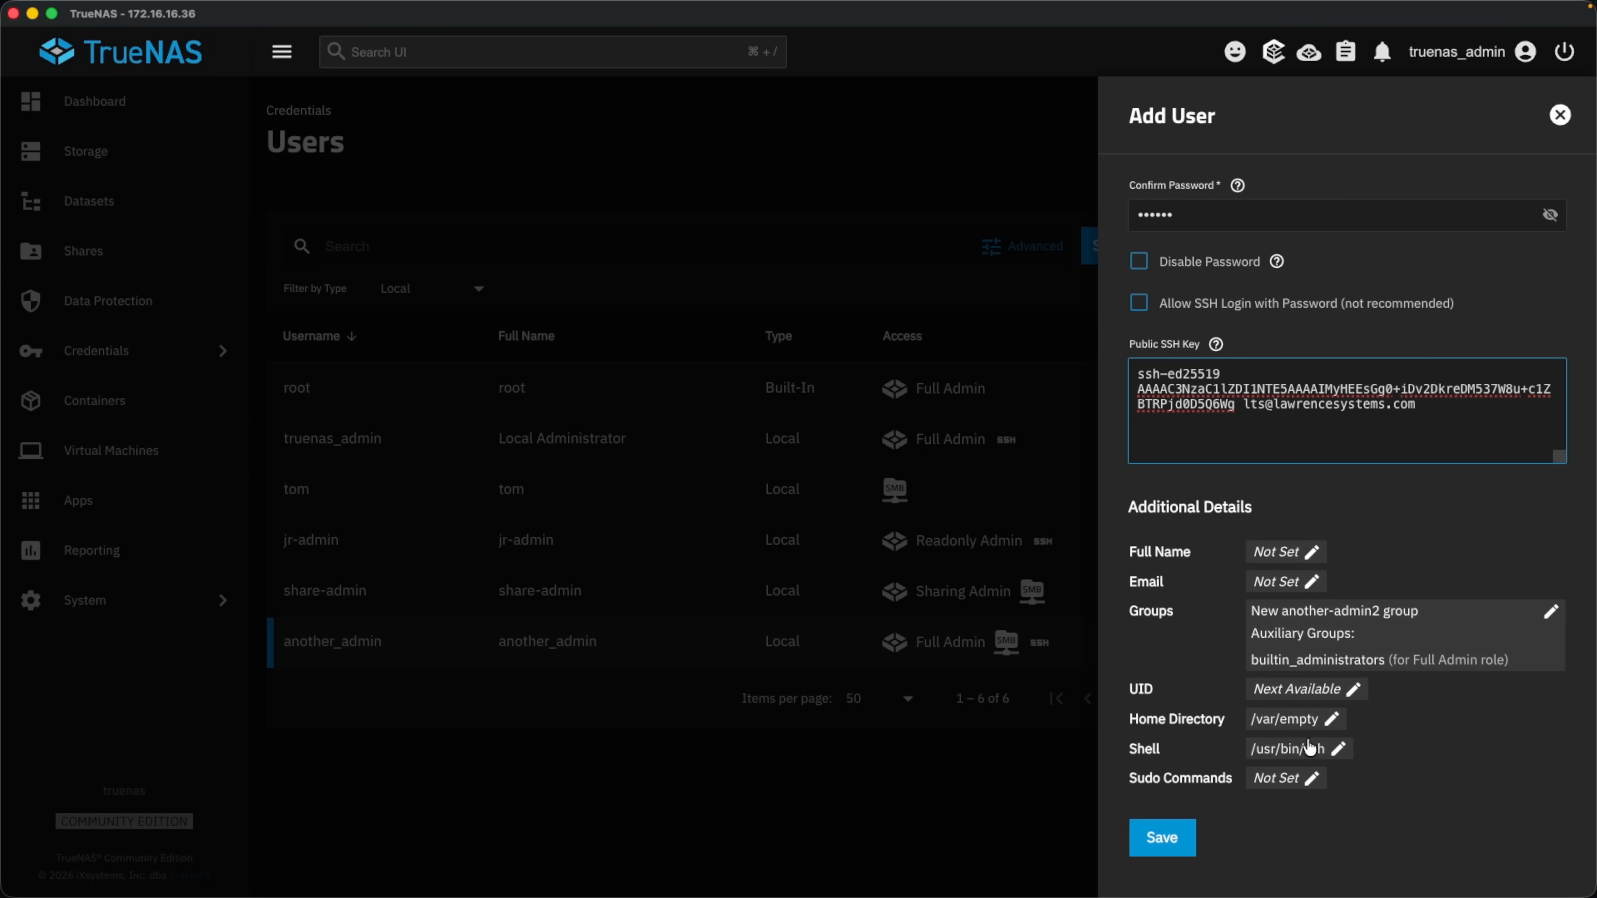
left_click(1190, 831)
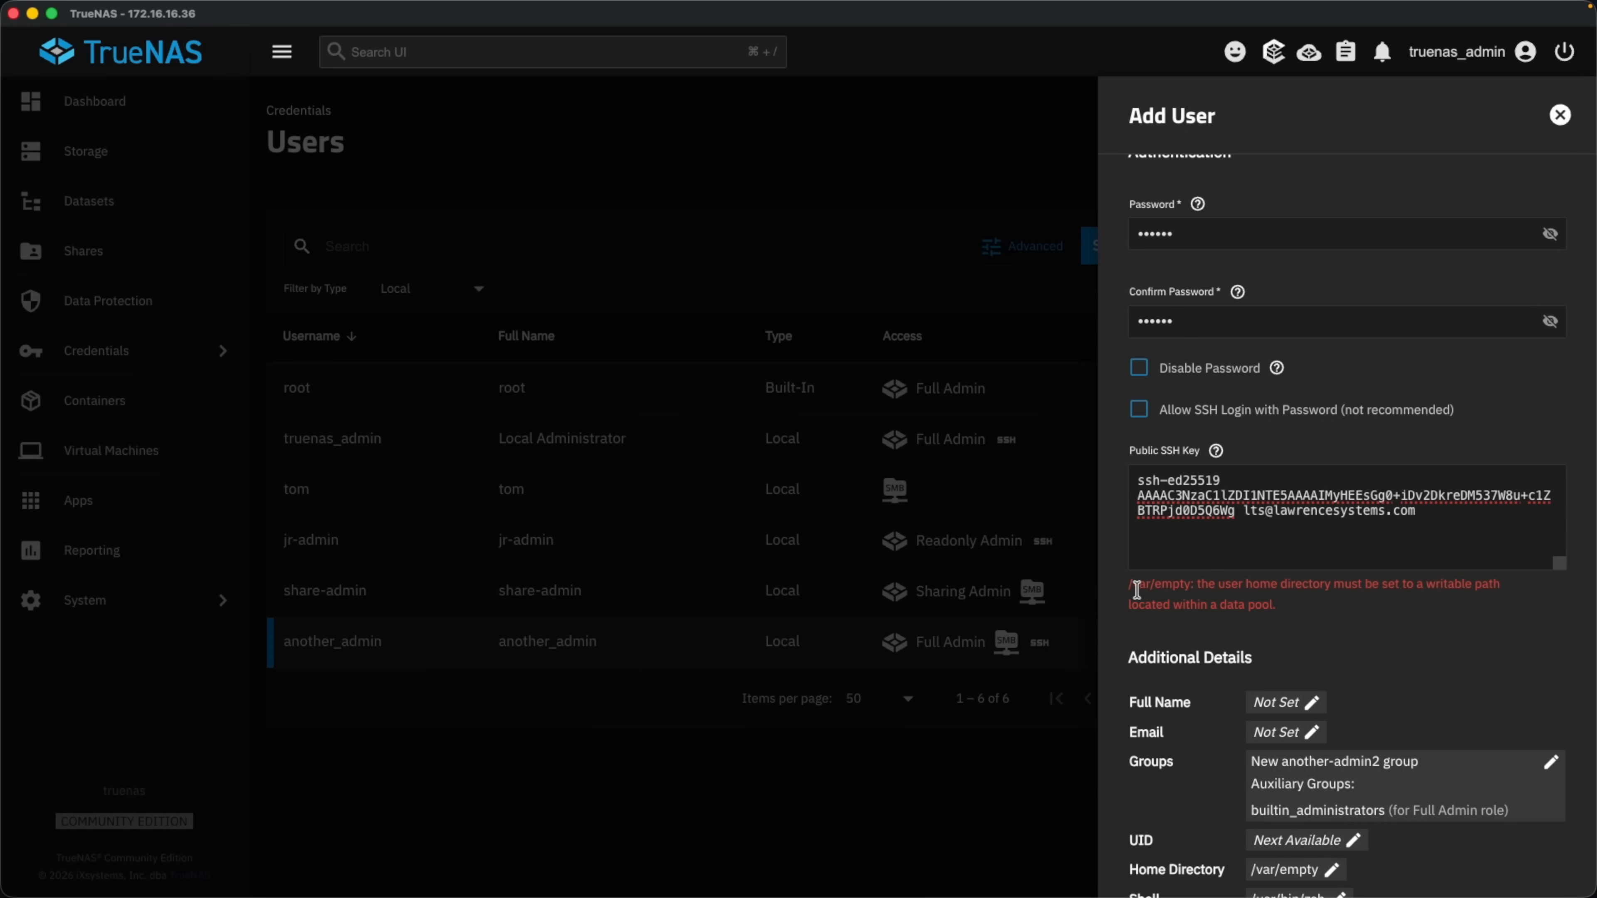
Fix the home directory error by setting /mnt/tank/home and enabling Create Home Directory.
left_click_drag(1125, 588, 1455, 610)
left_click(1457, 610)
scroll(1457, 610, "down", 3)
left_click(1333, 718)
scroll(1332, 718, "down", 3)
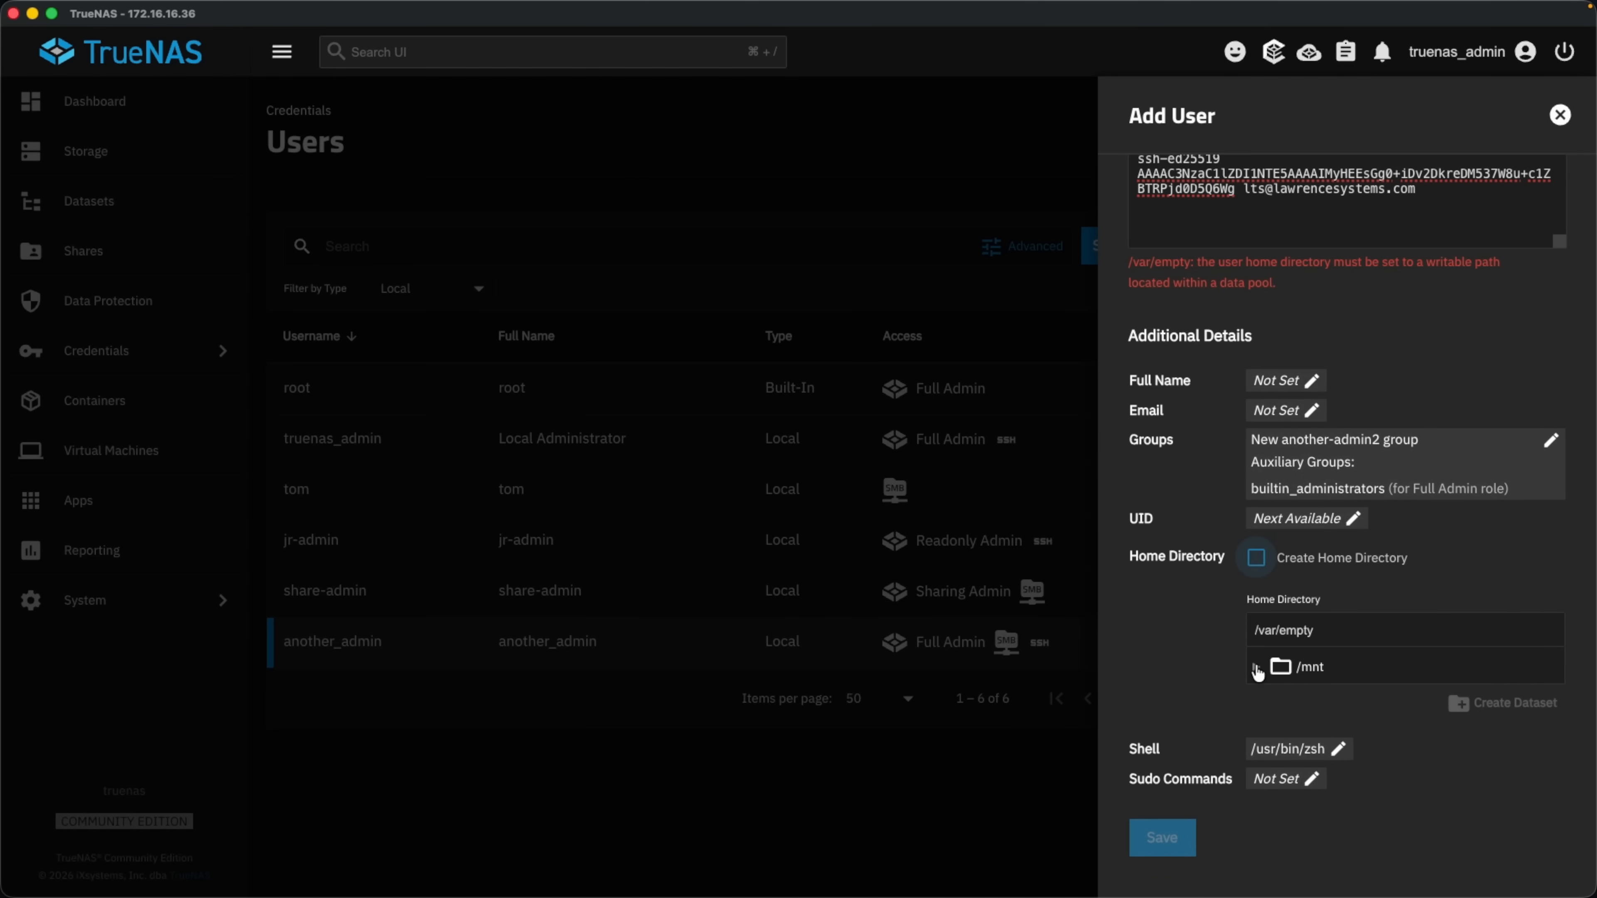
left_click(1256, 665)
left_click(1277, 700)
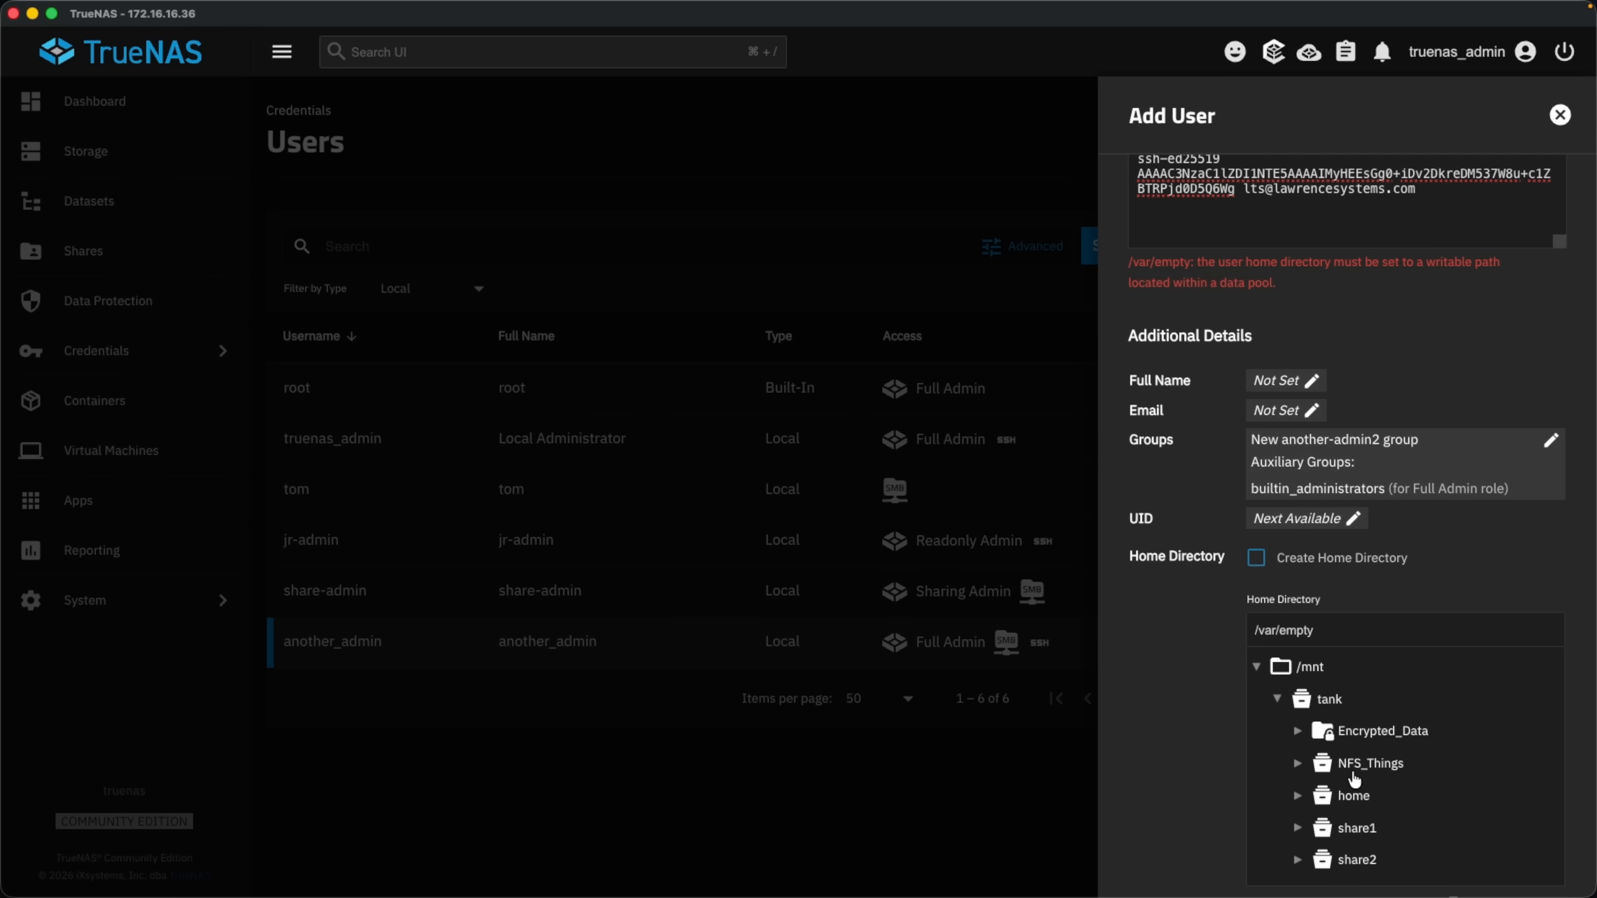
left_click(1355, 793)
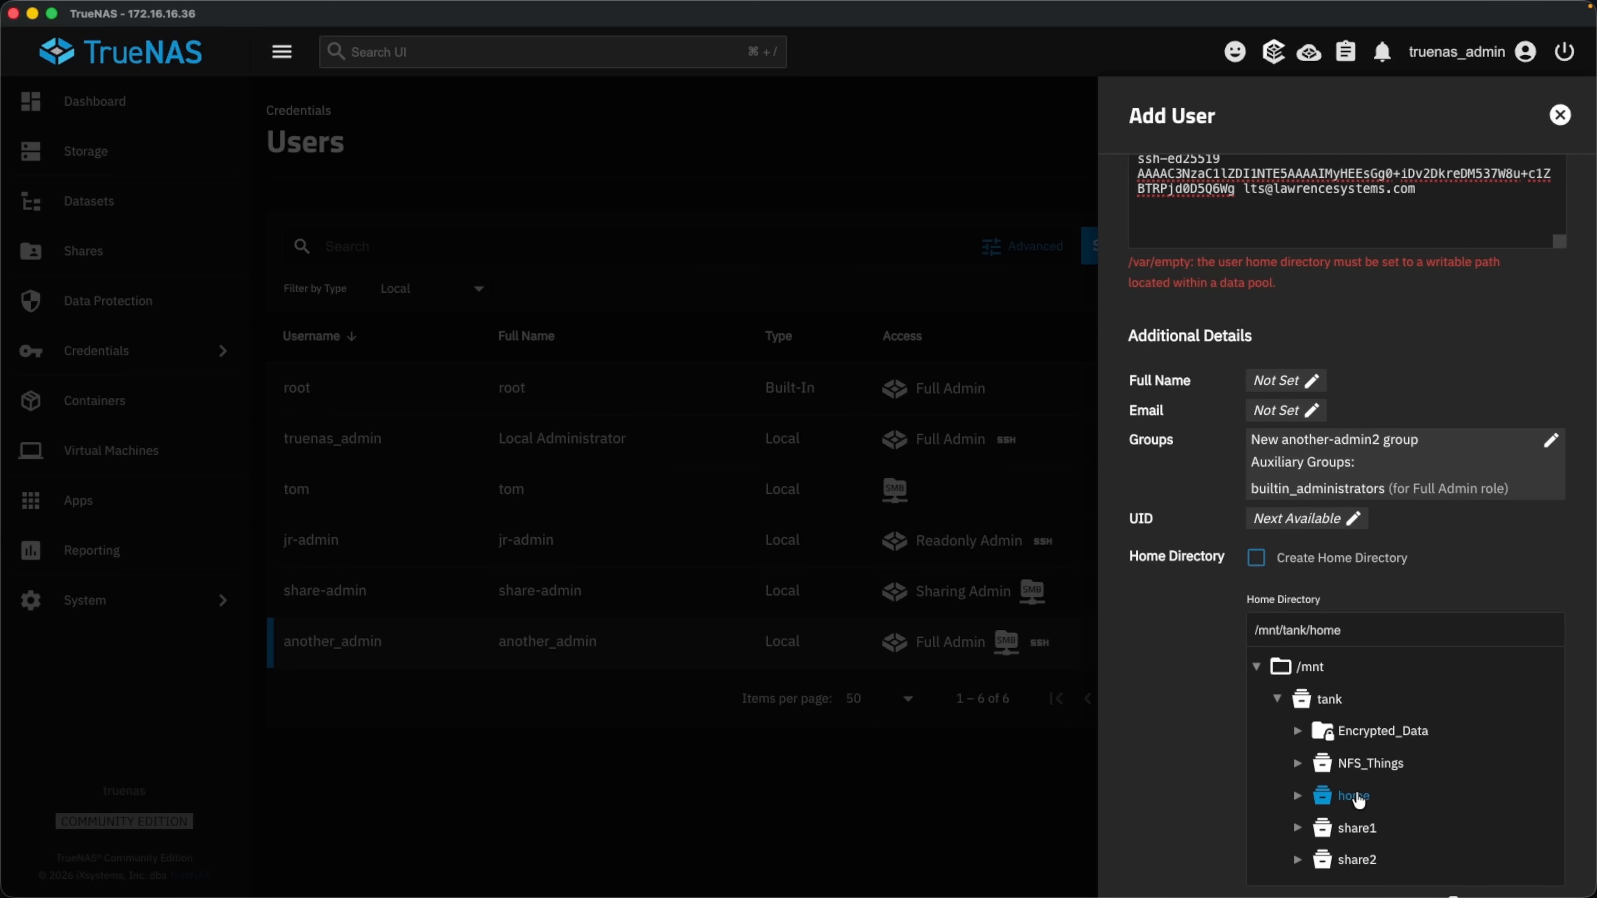
left_click(1284, 564)
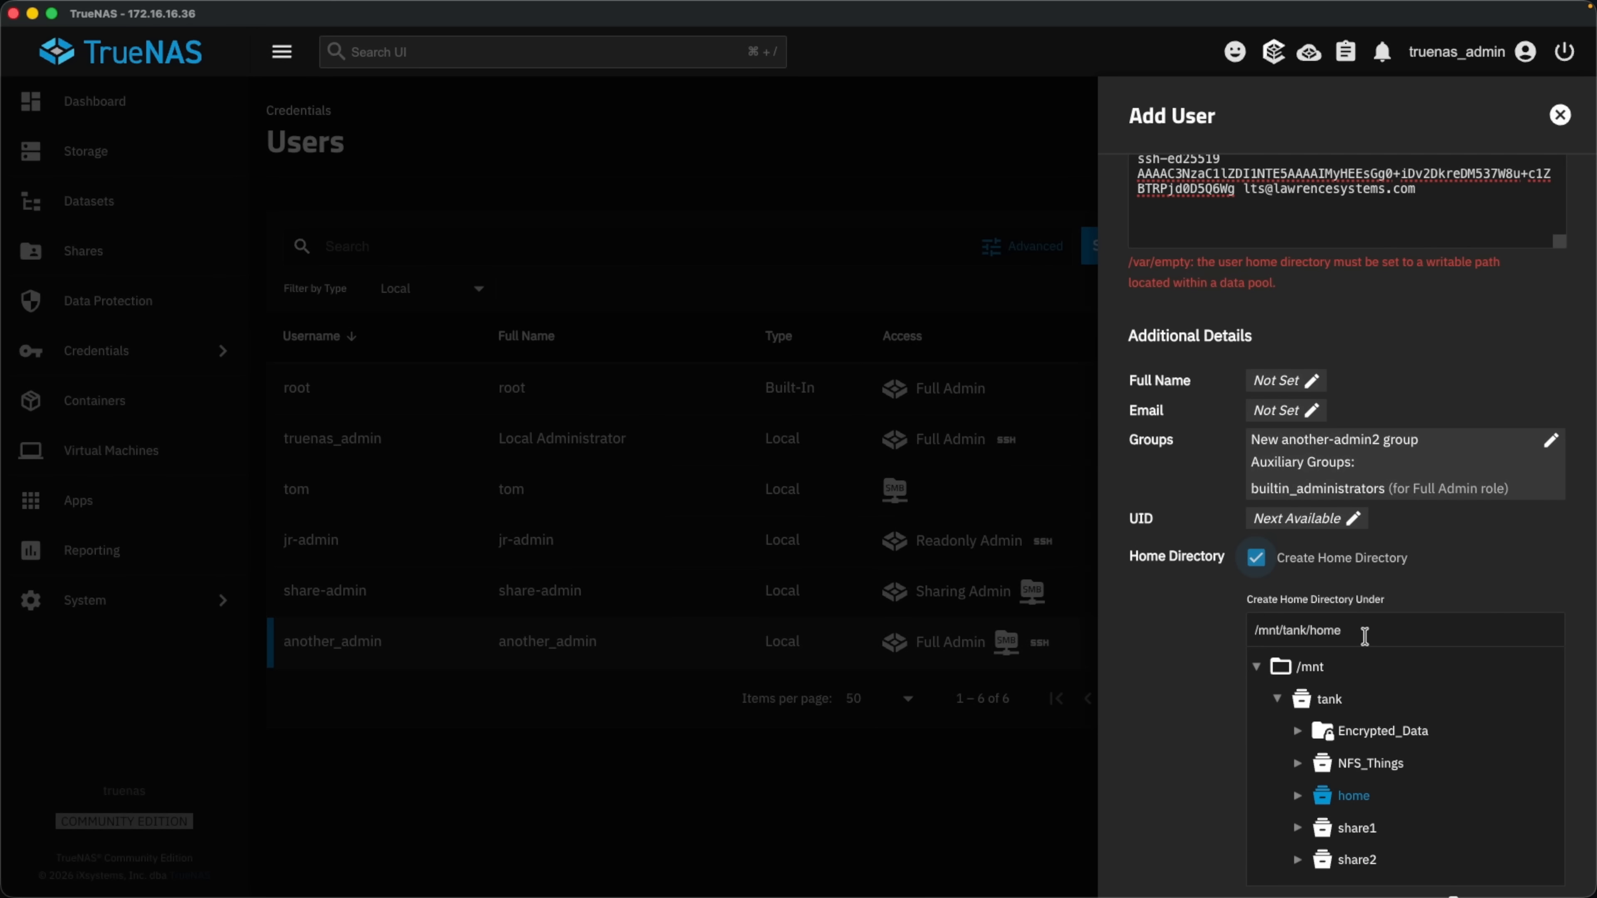
Save the another-admin2 account after rechecking the public SSH key field.
scroll(1229, 648, "down", 5)
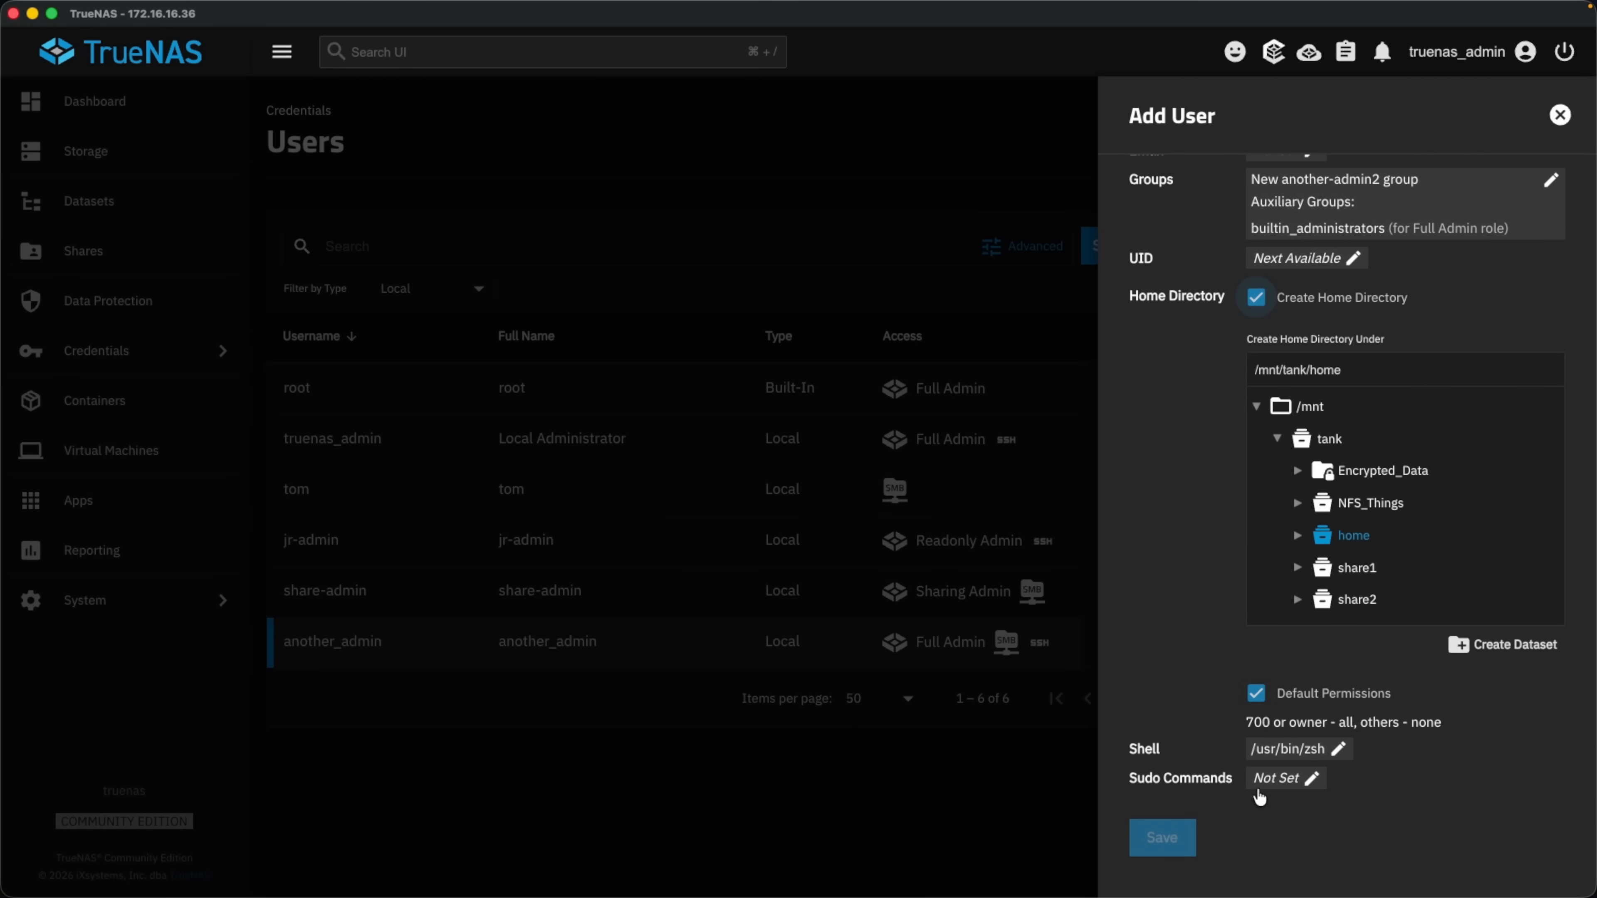
left_click(1150, 838)
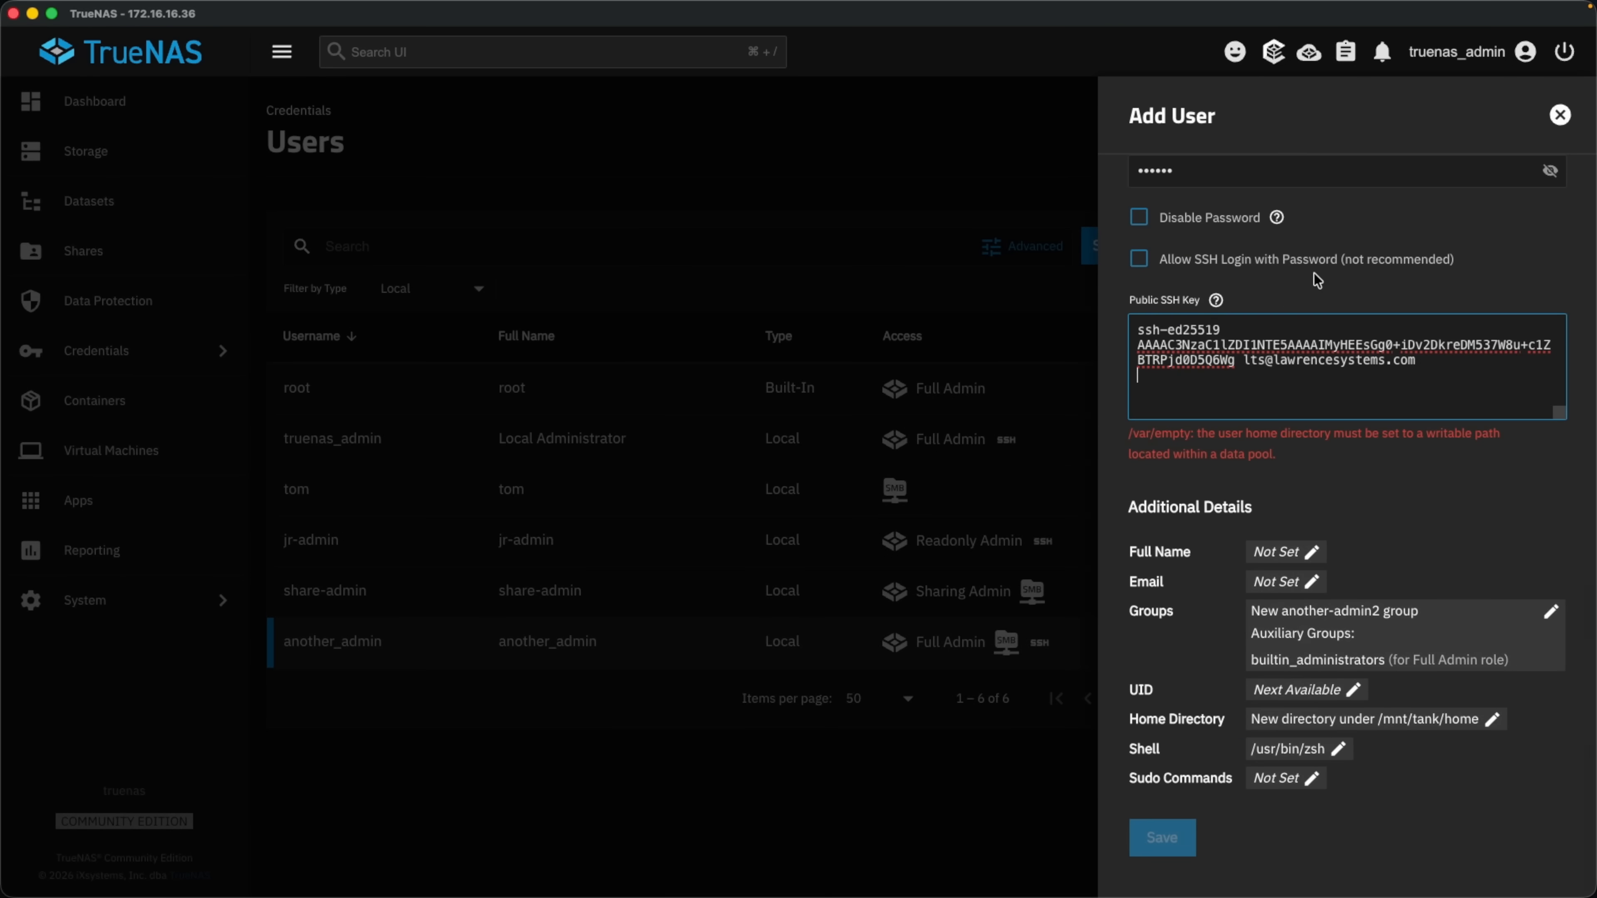
left_click(1287, 403)
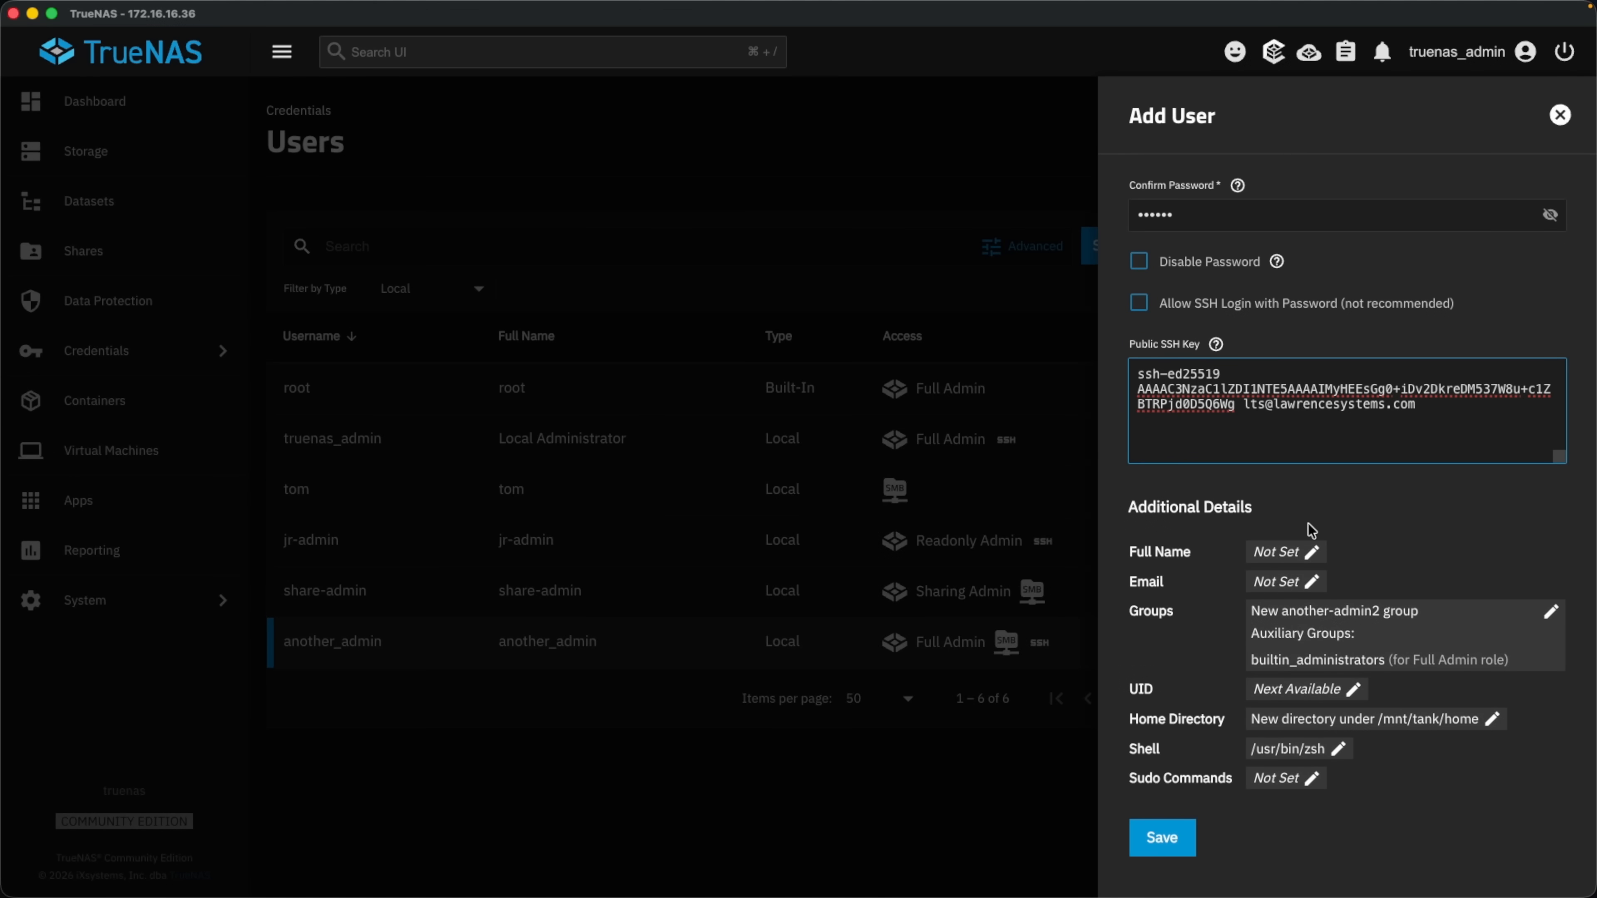
left_click(1171, 843)
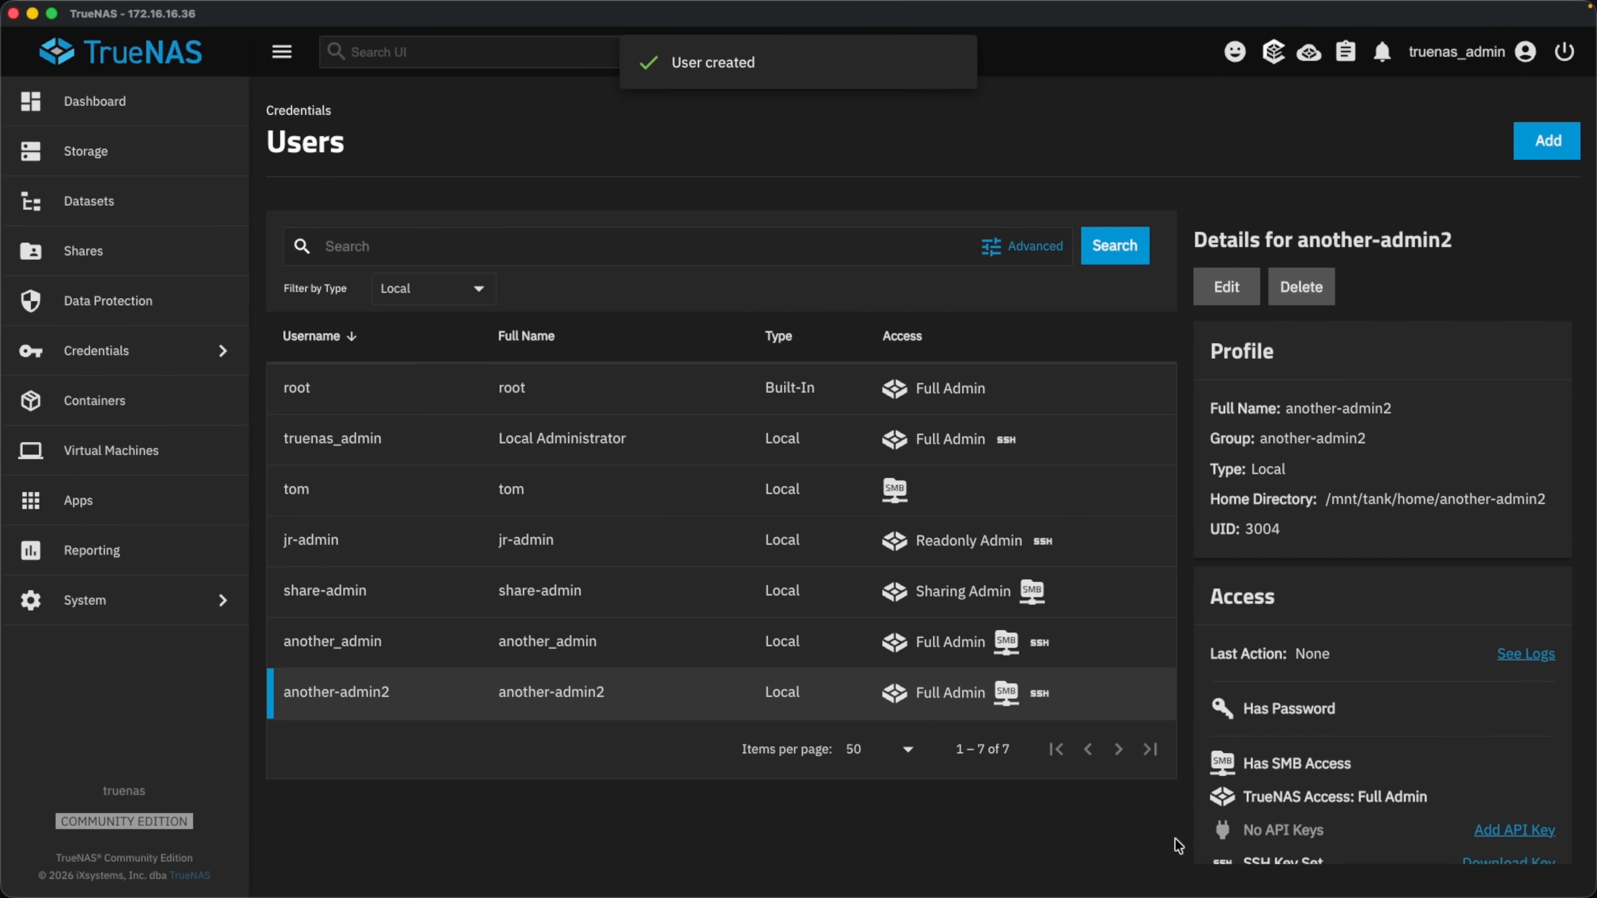
left_click(394, 549)
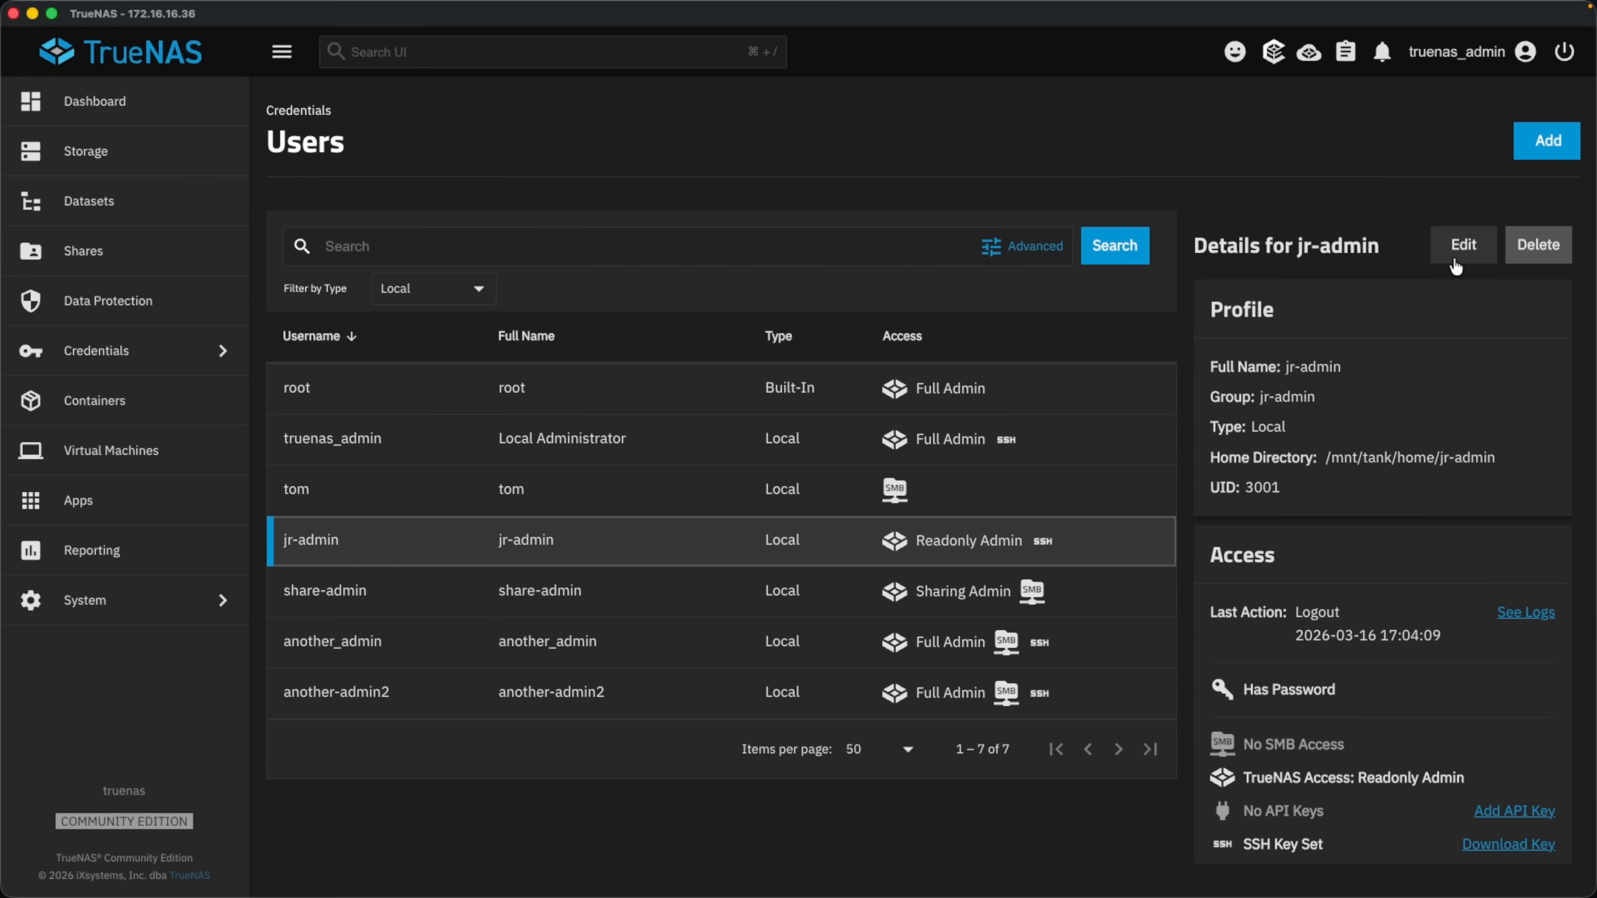
left_click(1455, 266)
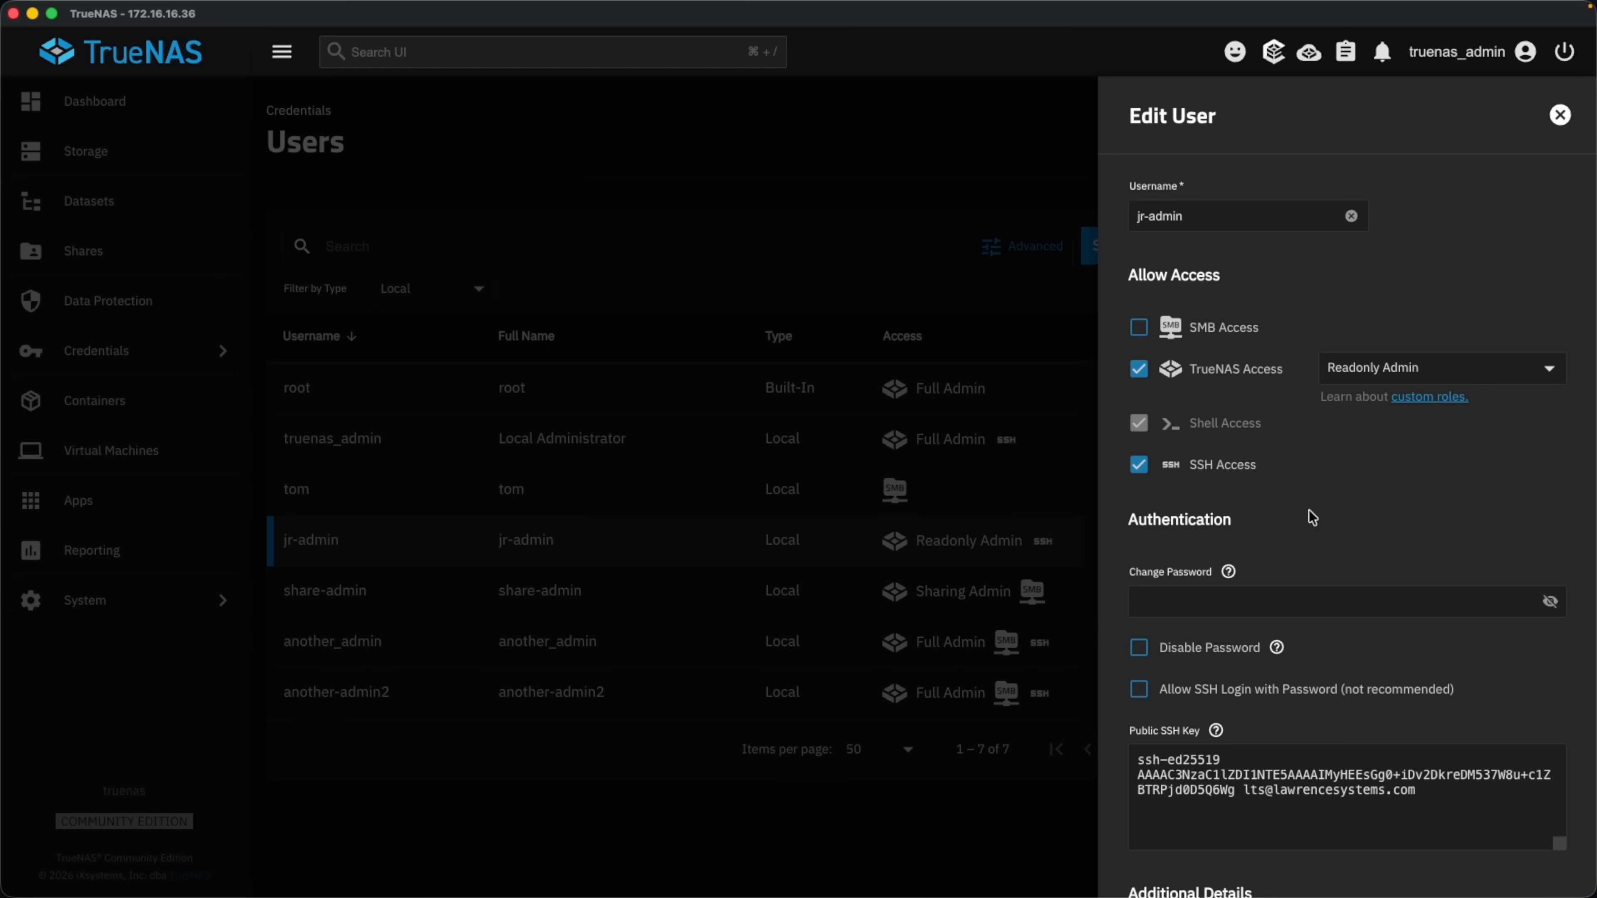
scroll(1333, 494, "down", 5)
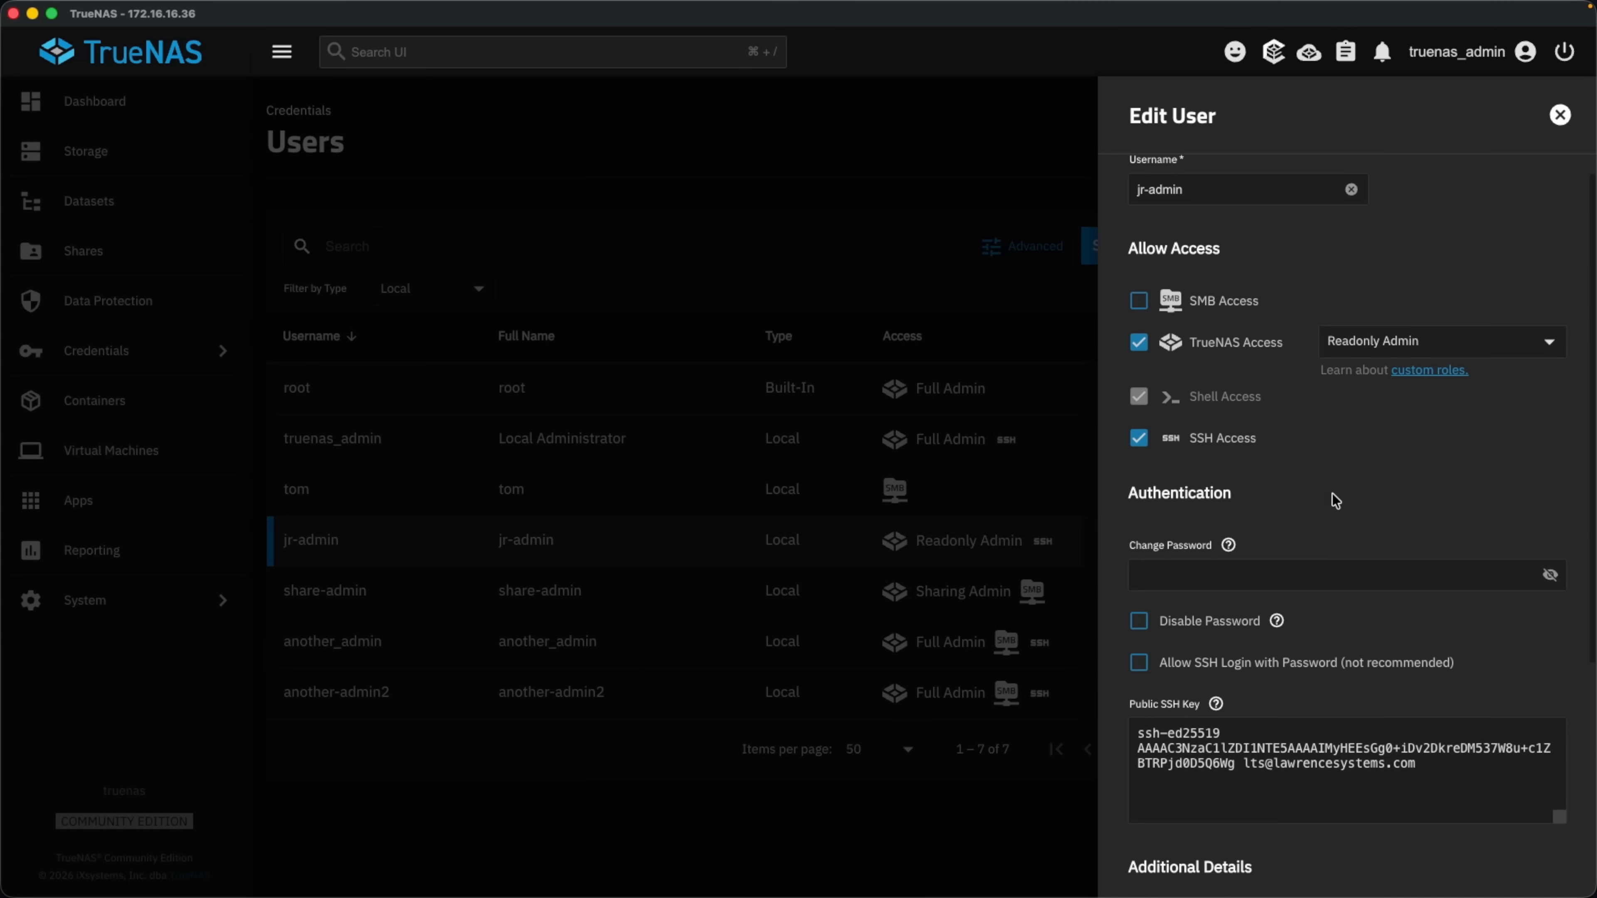
scroll(1333, 493, "up", 5)
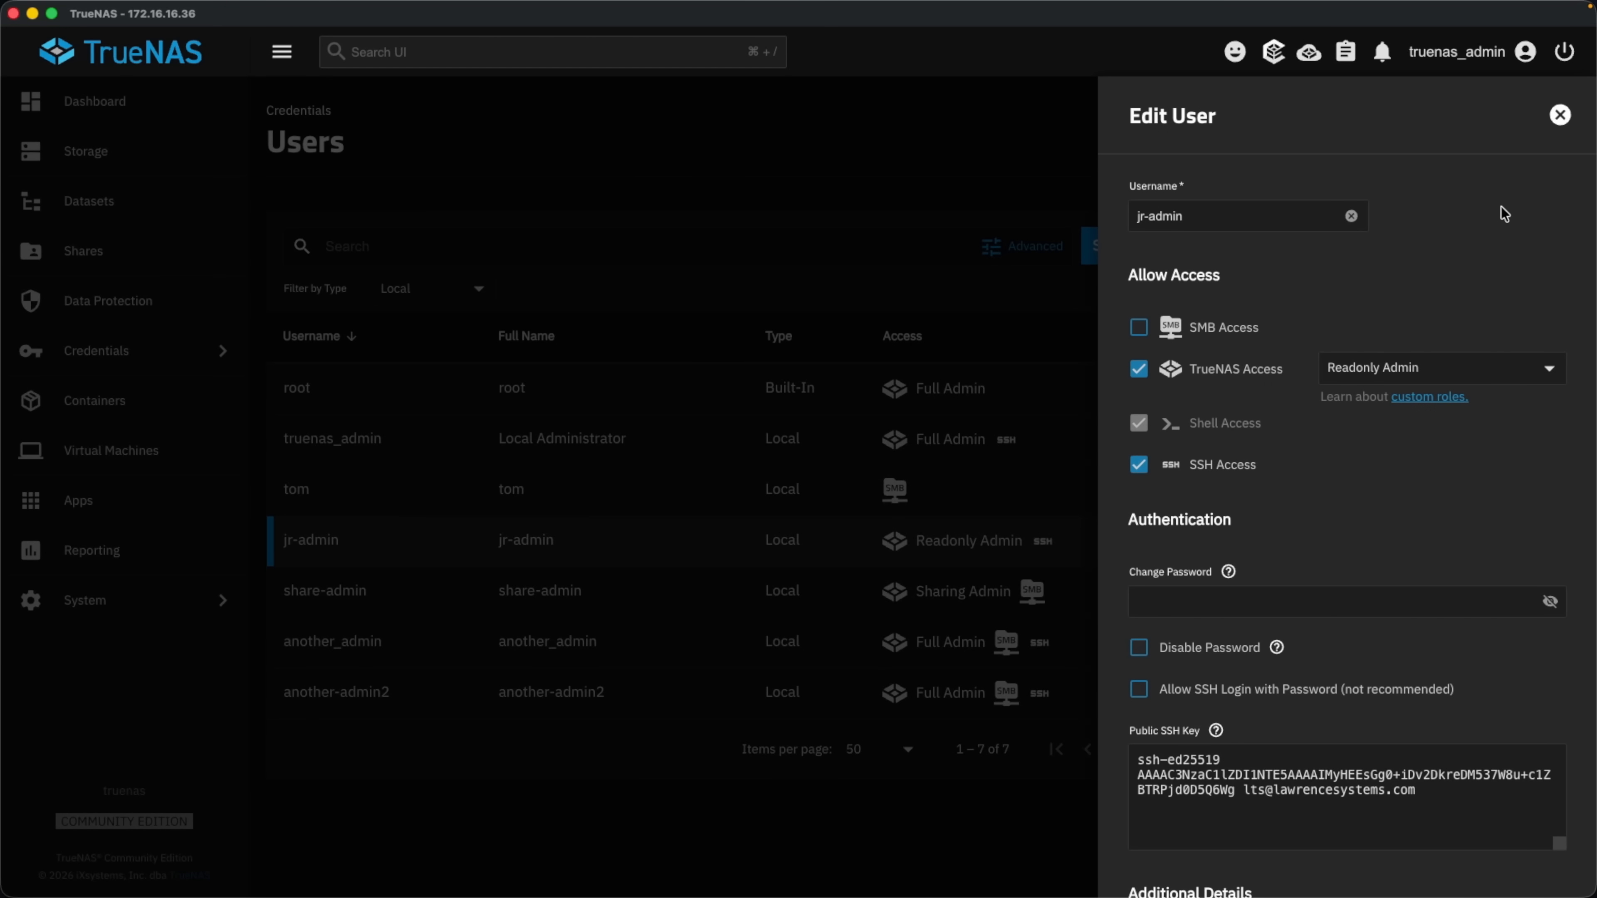
left_click(1560, 115)
left_click(584, 472)
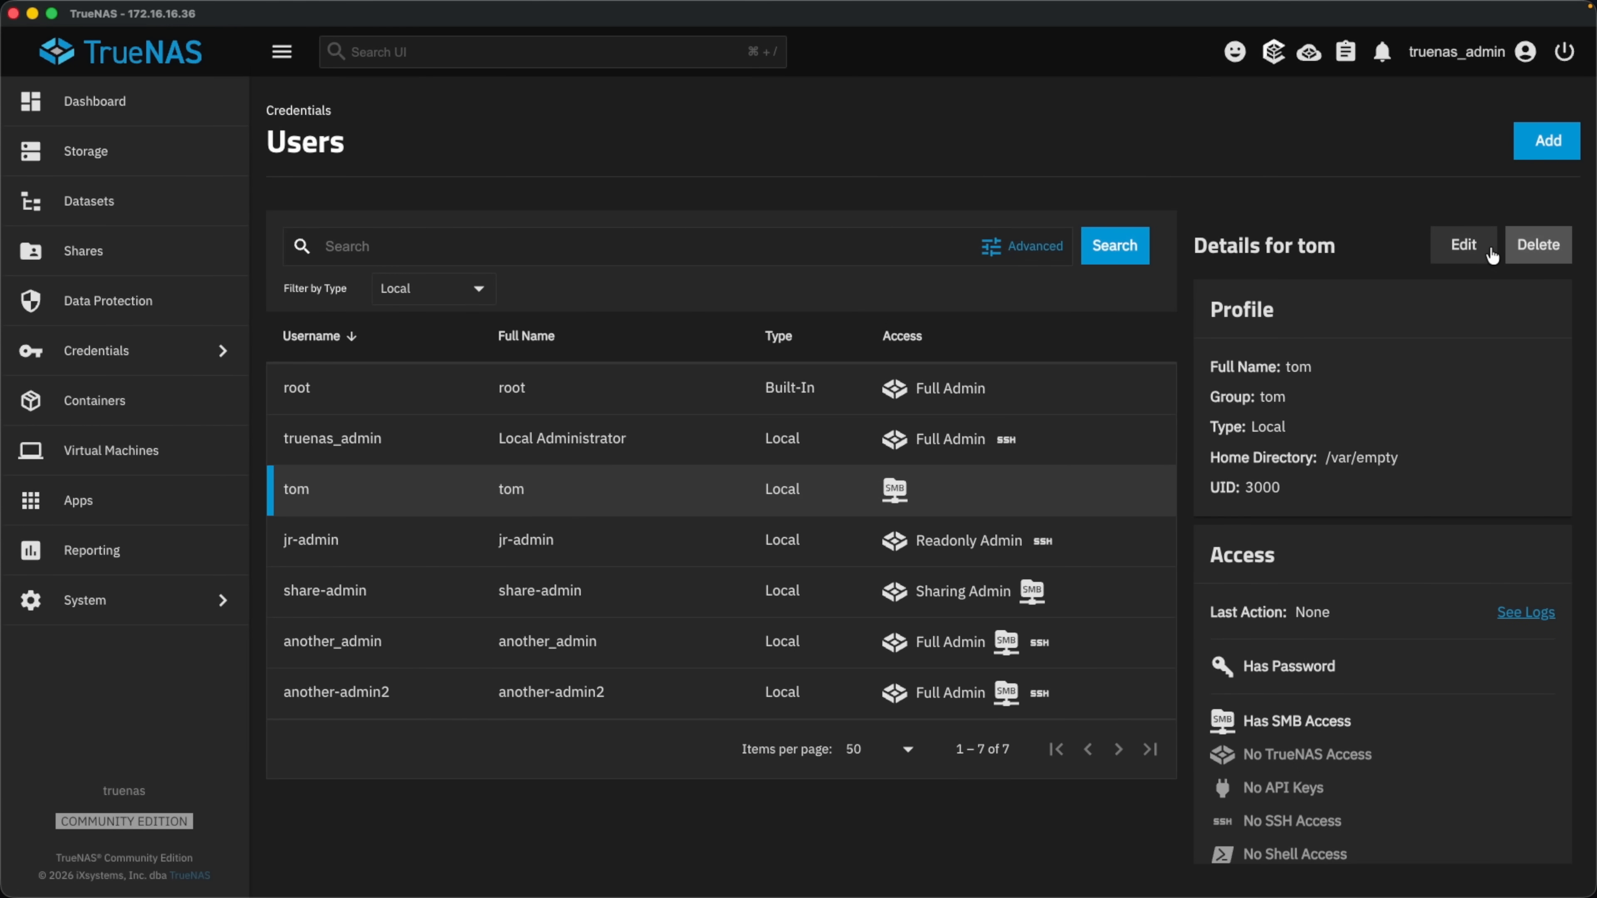
left_click(1480, 251)
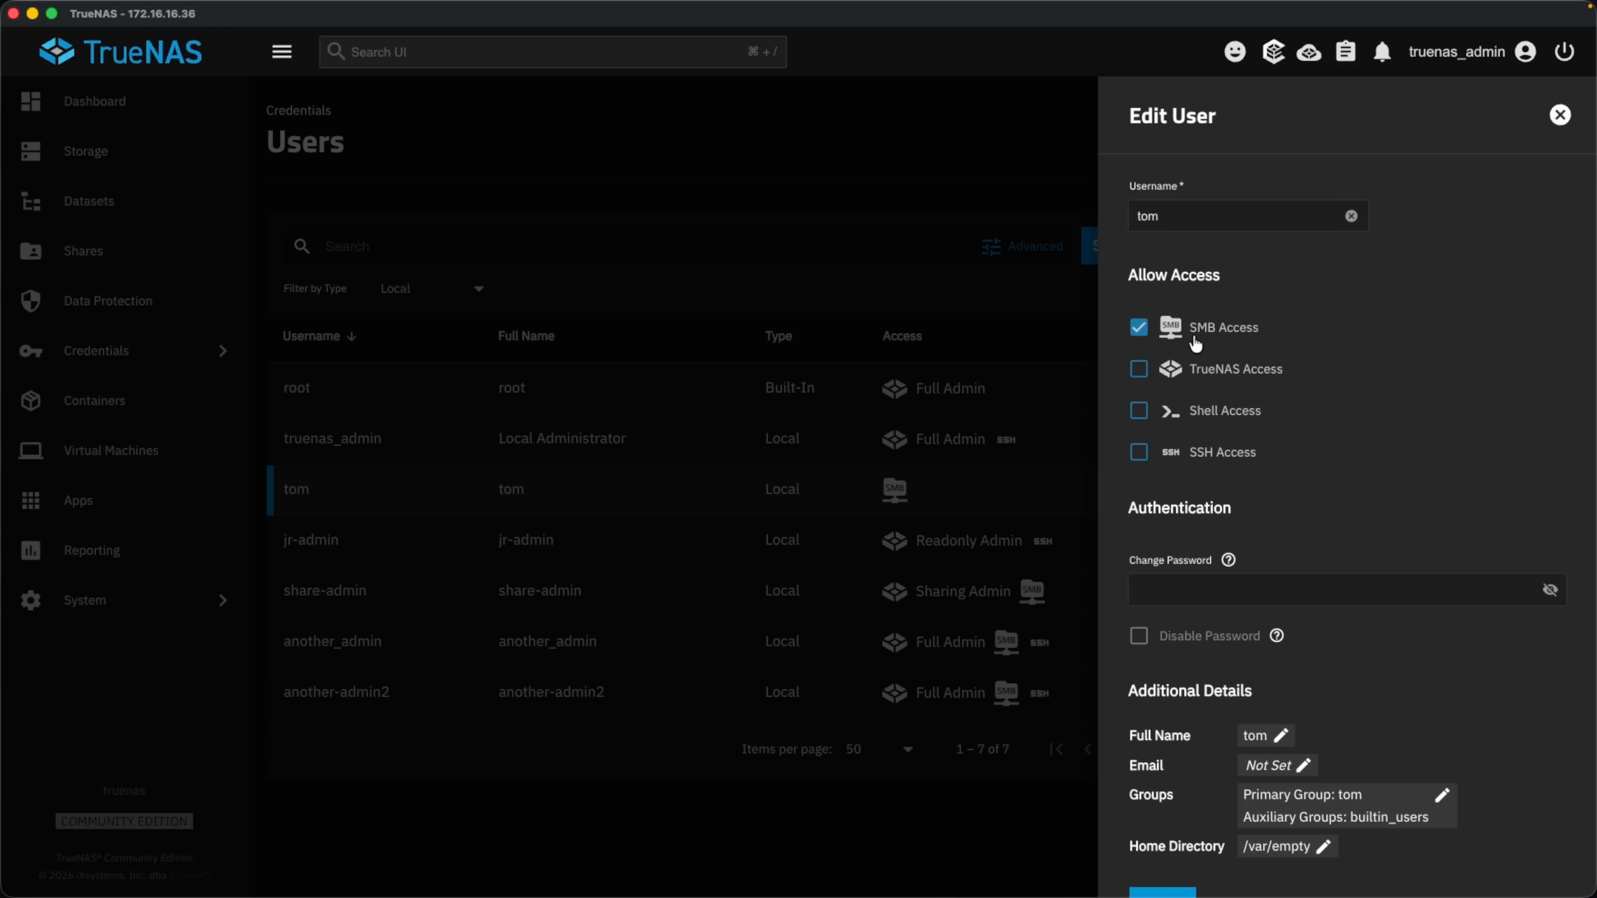
scroll(1319, 489, "down", 2)
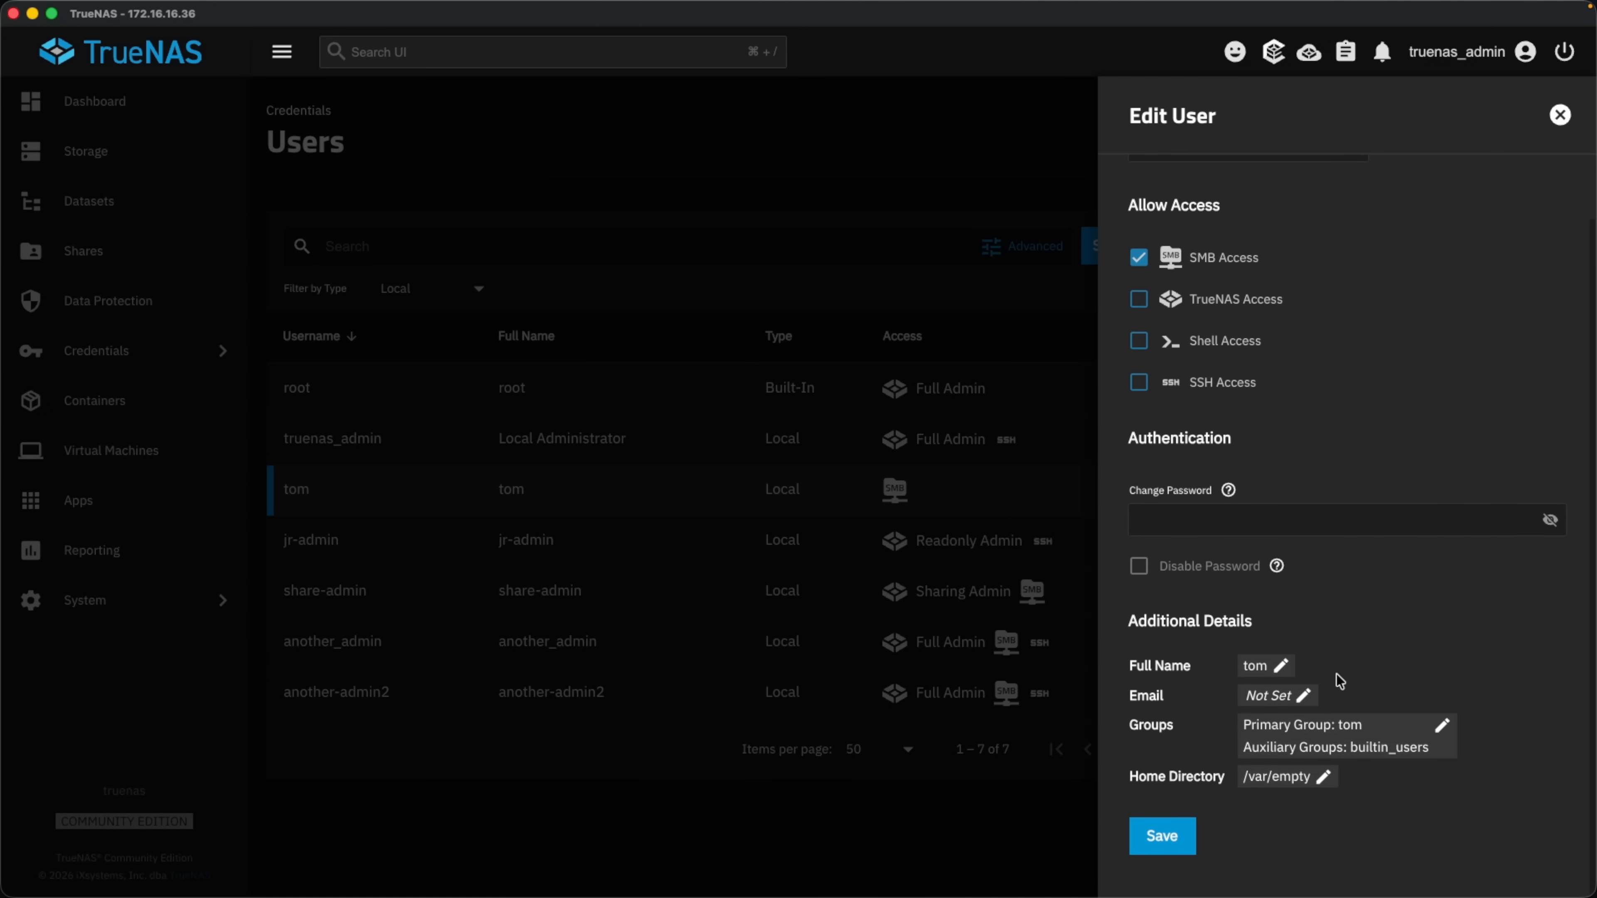
scroll(1330, 338, "up", 2)
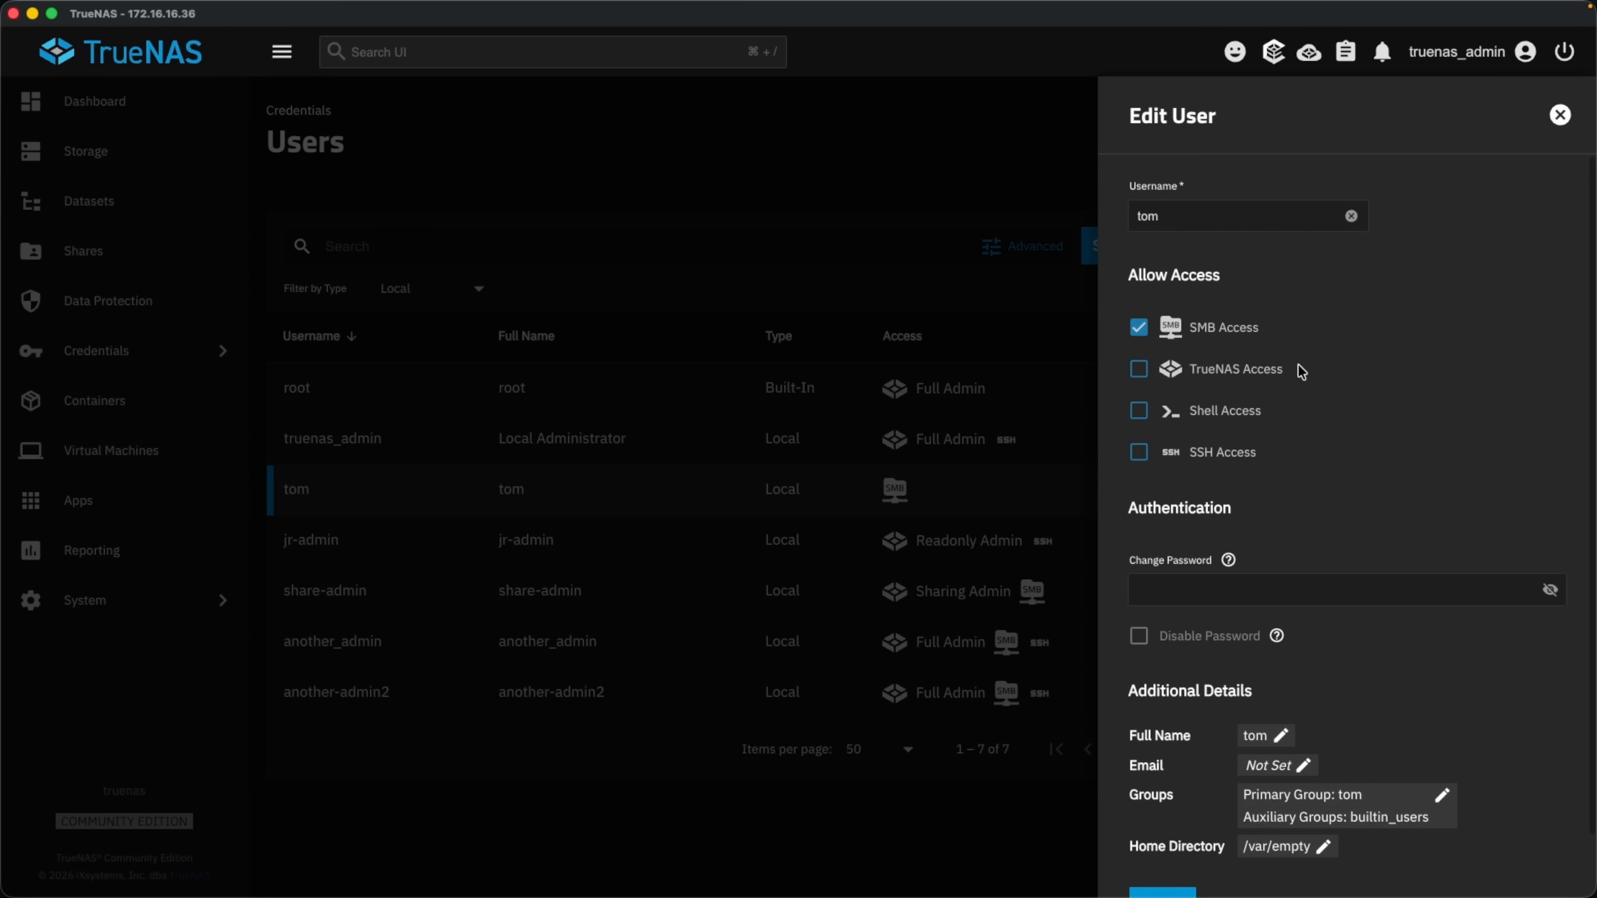
left_click(162, 583)
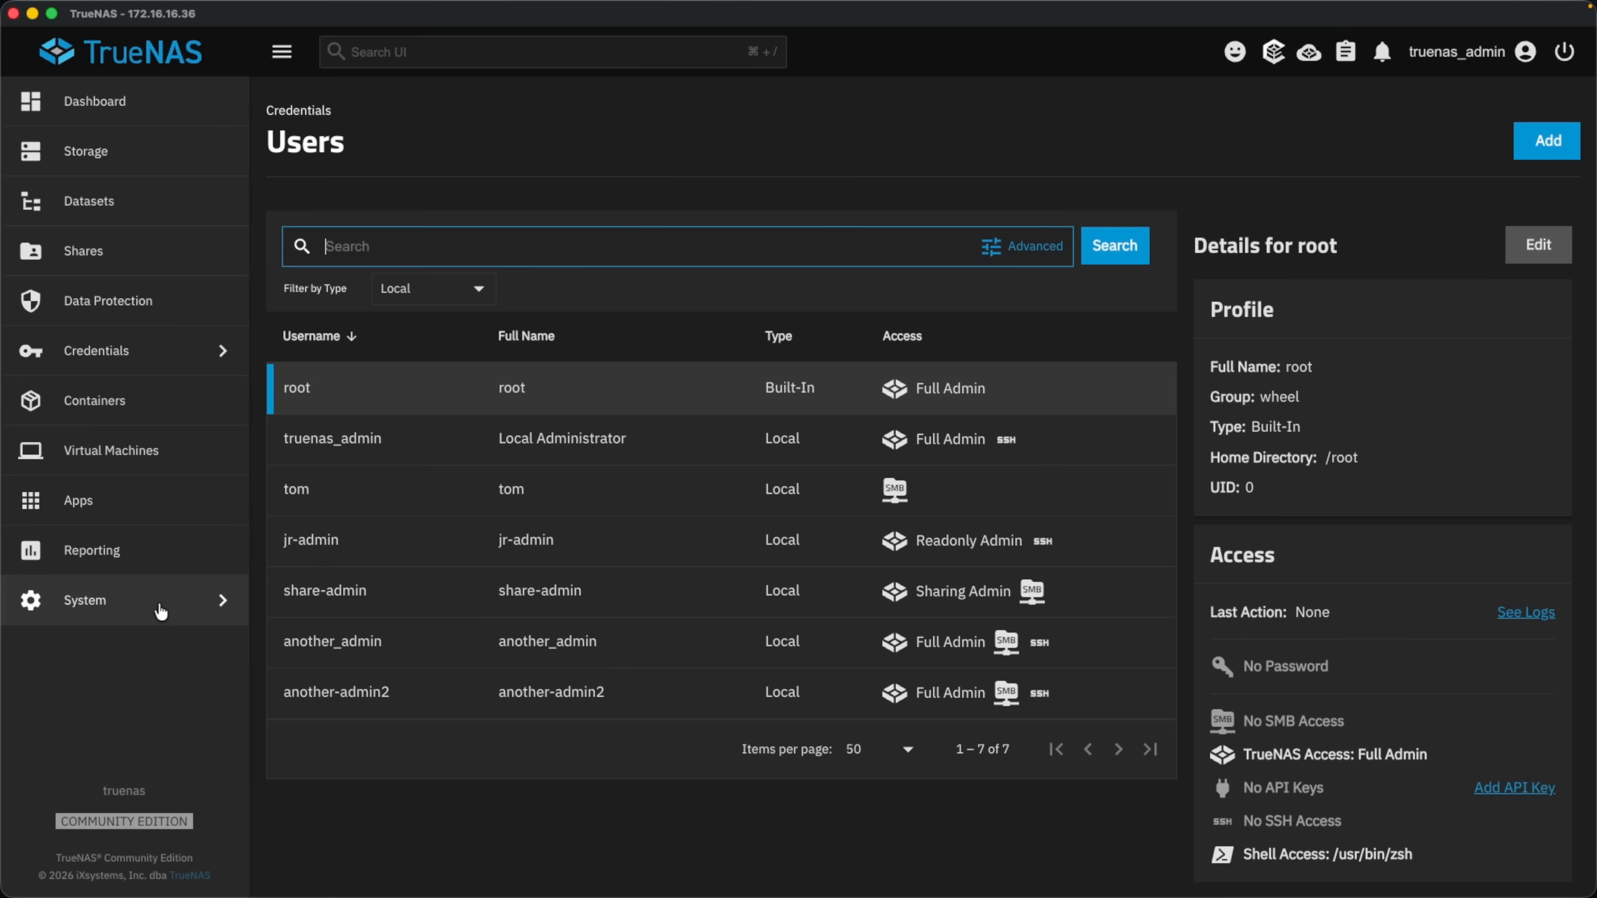
left_click(159, 602)
Open System > Advanced Settings and begin configuring Global Two Factor Authentication.
left_click(407, 218)
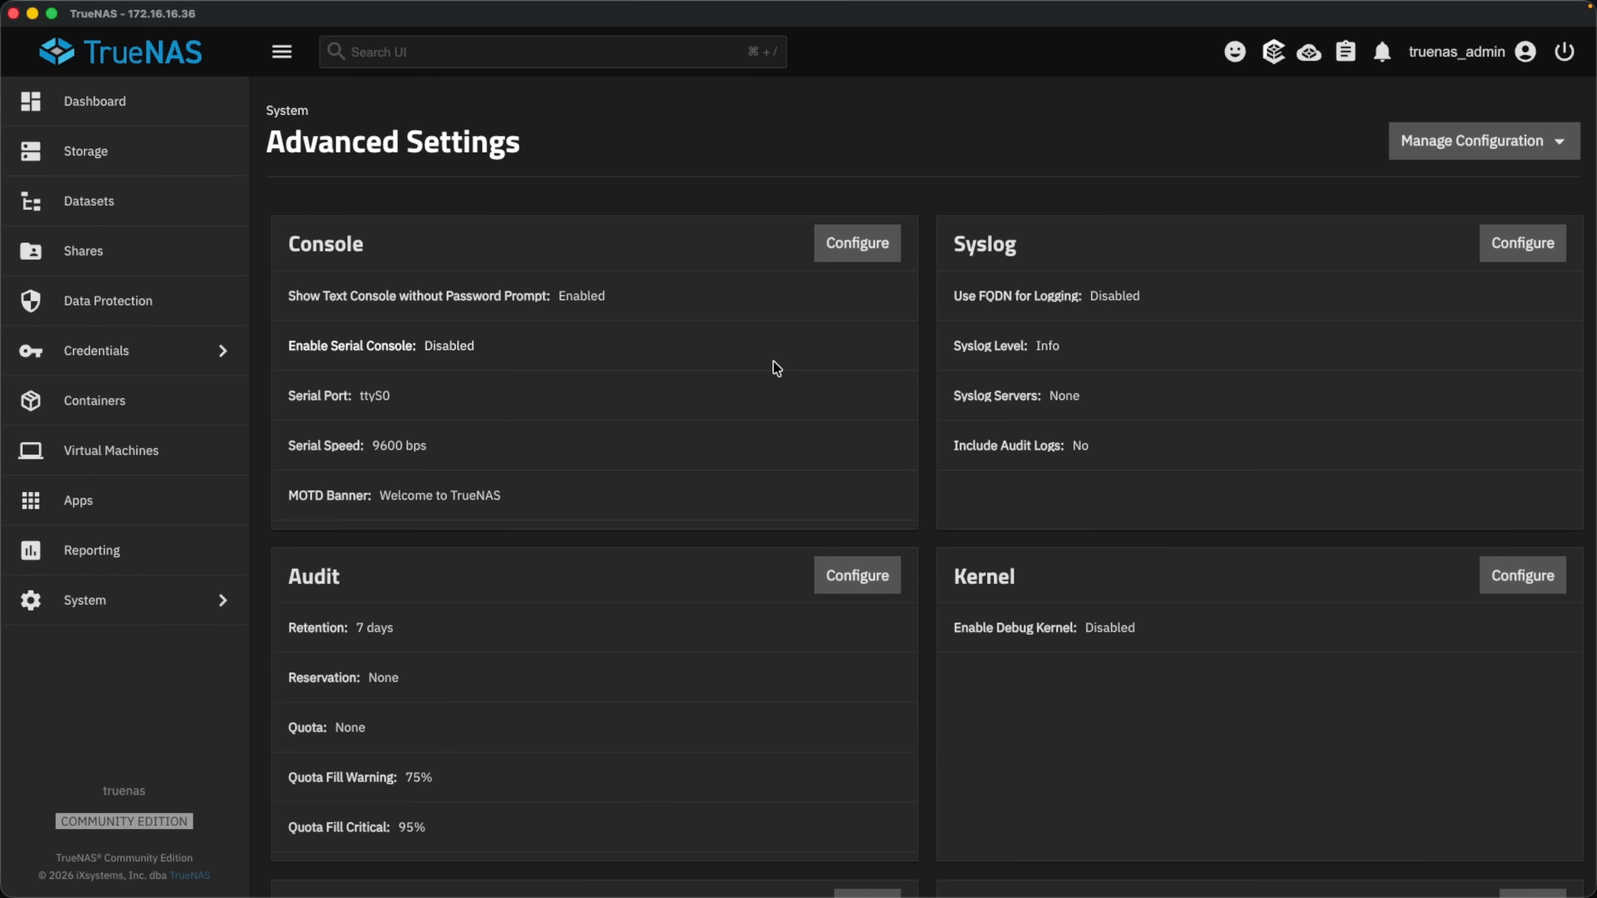
scroll(777, 368, "down", 12)
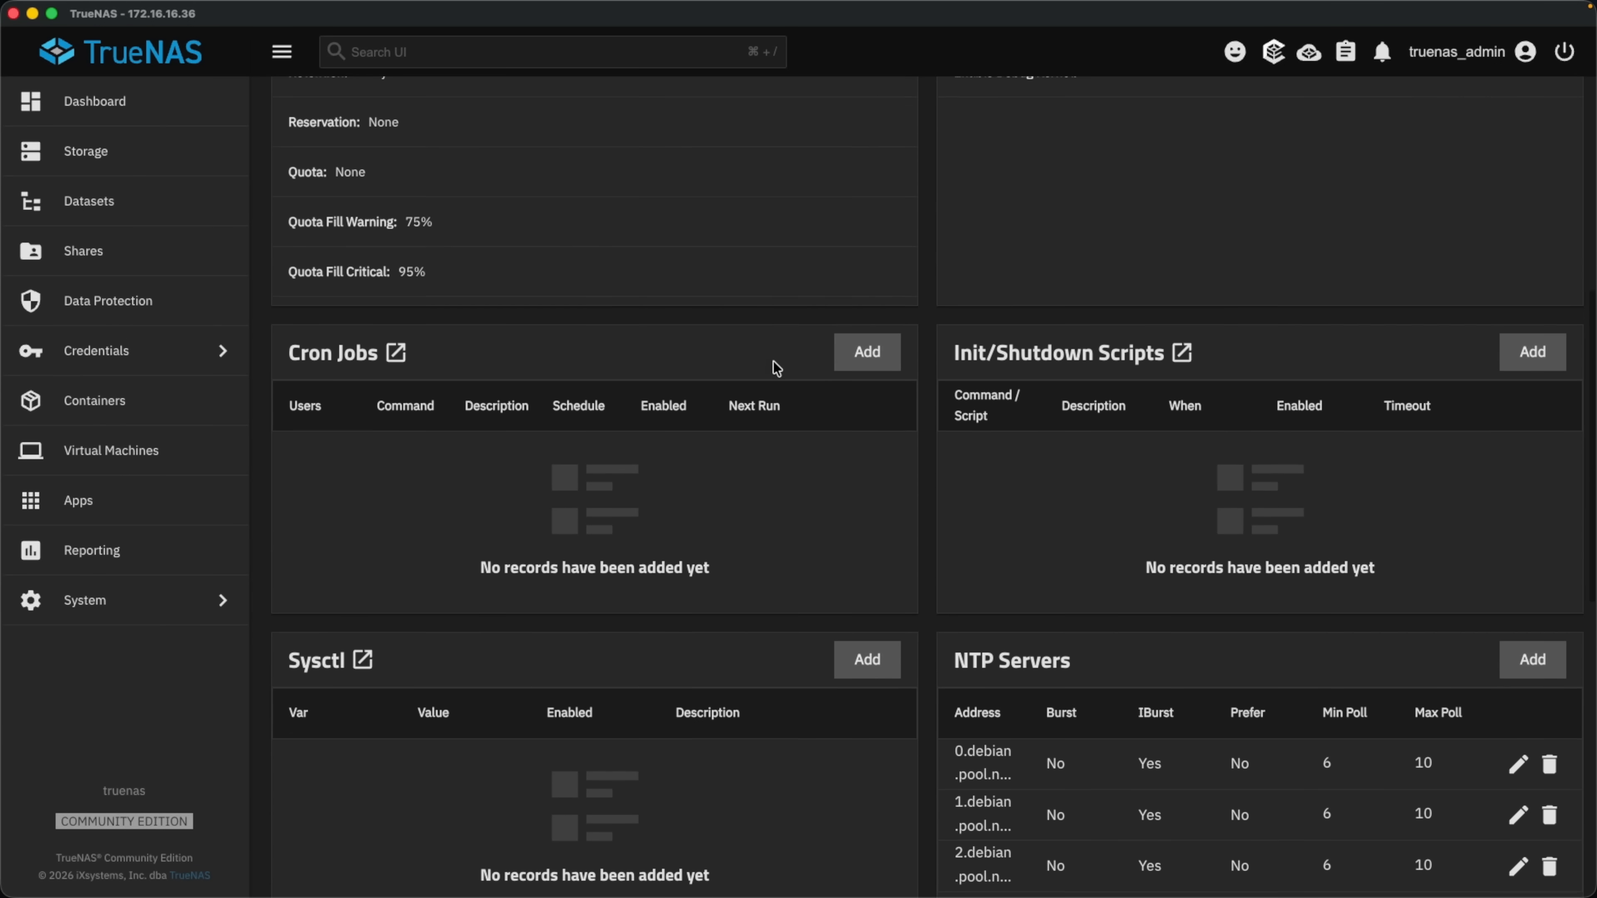
scroll(774, 364, "down", 9)
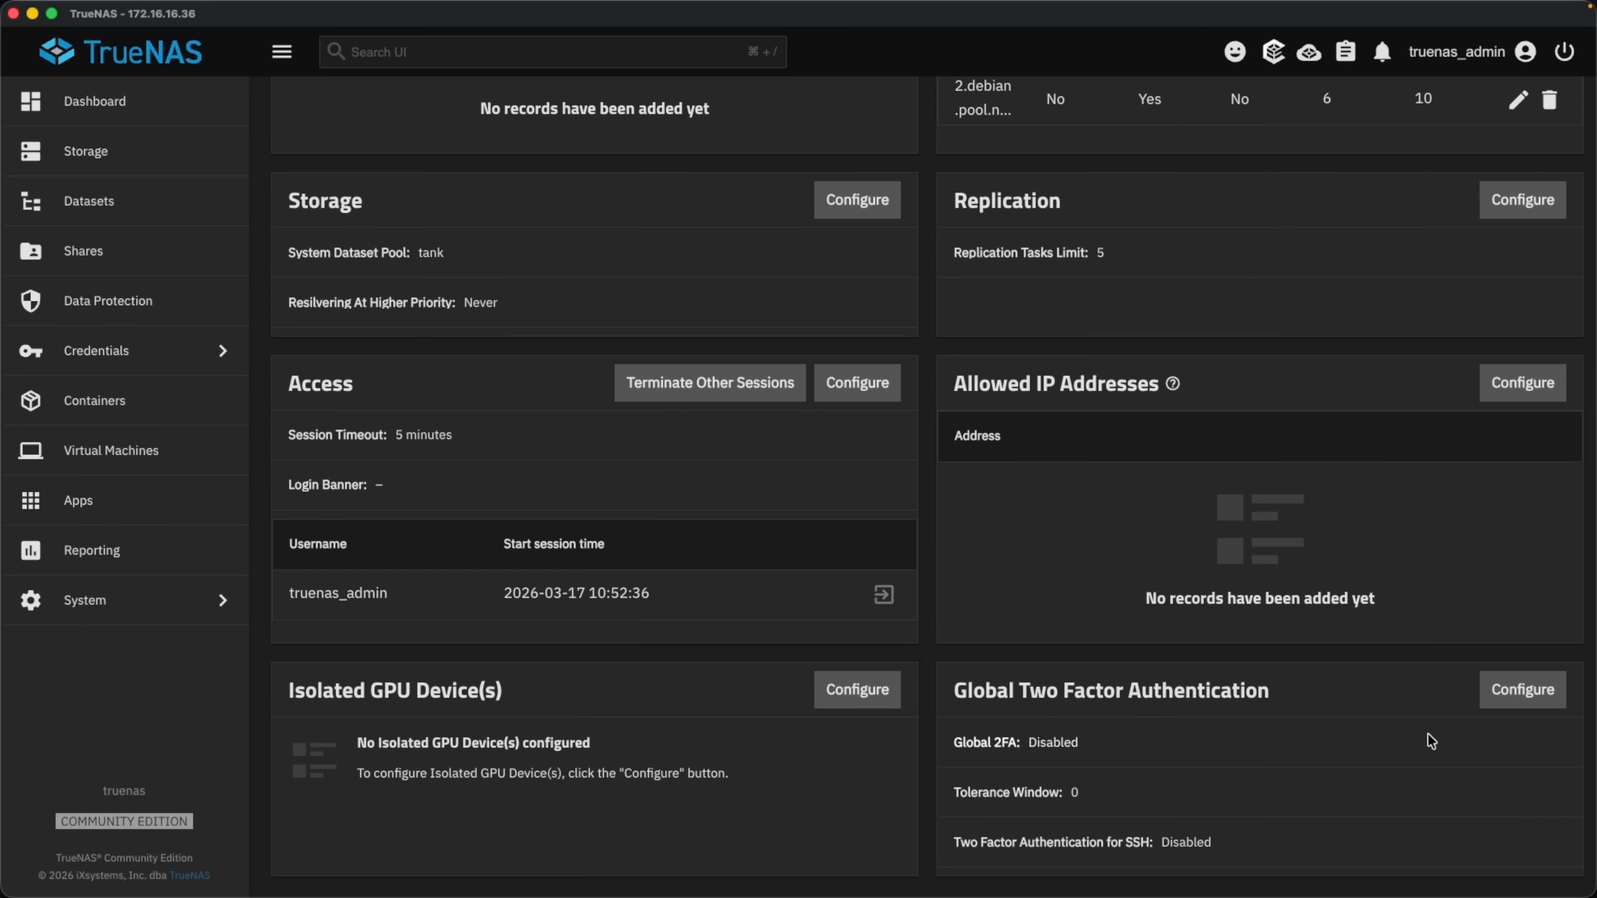
left_click(1549, 686)
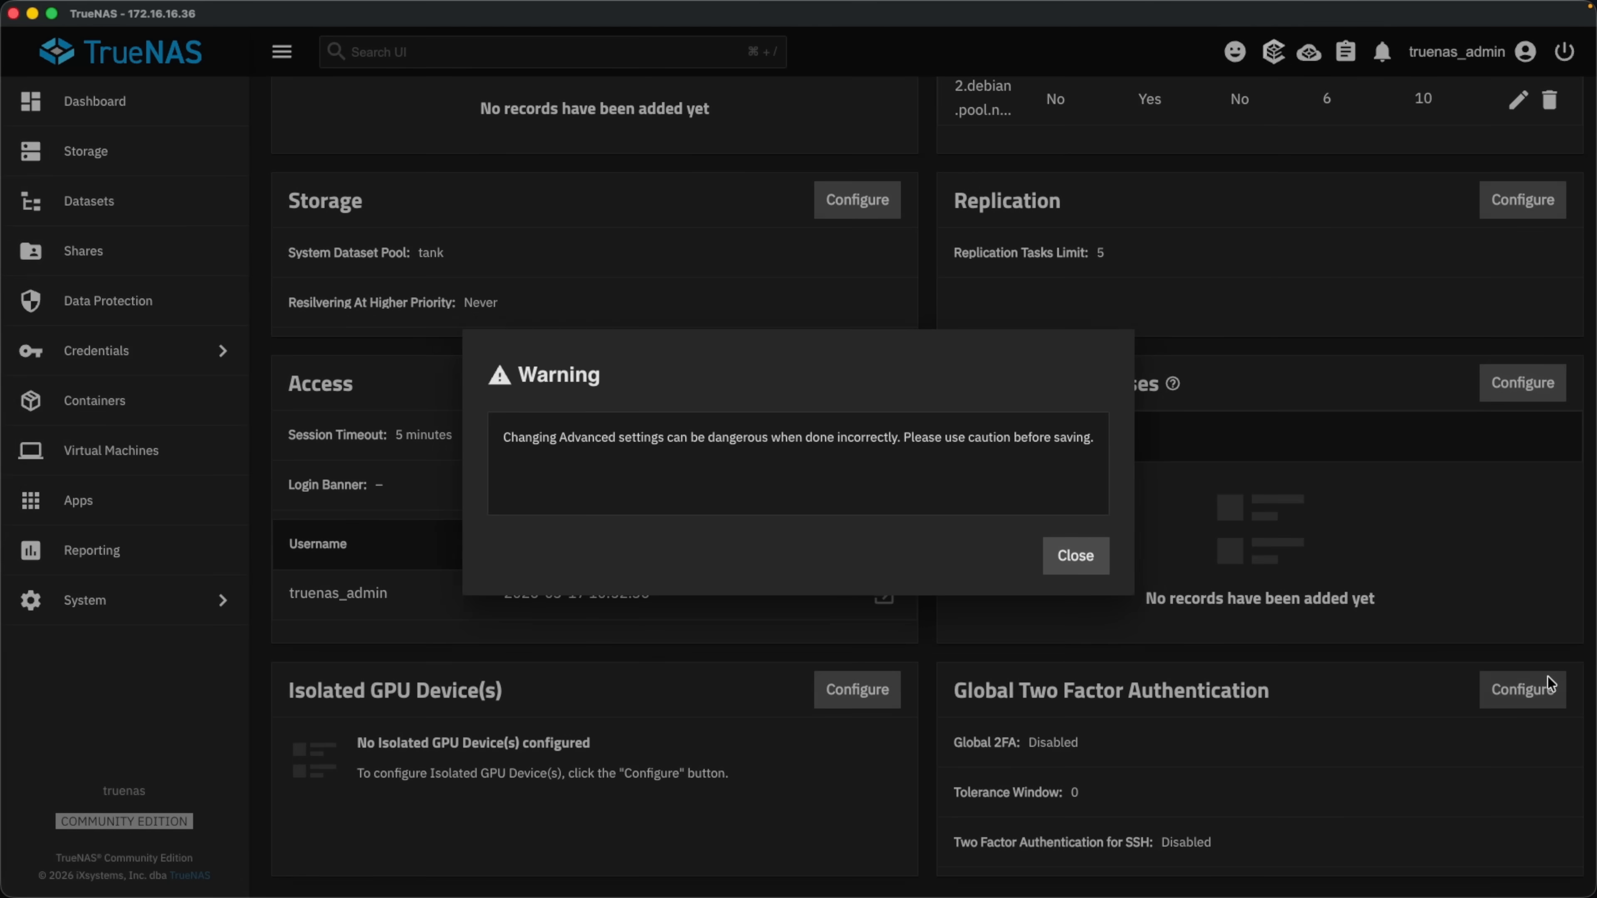
Enable two-factor authentication globally and for SSH with a tolerance window of 1.
left_click(1083, 552)
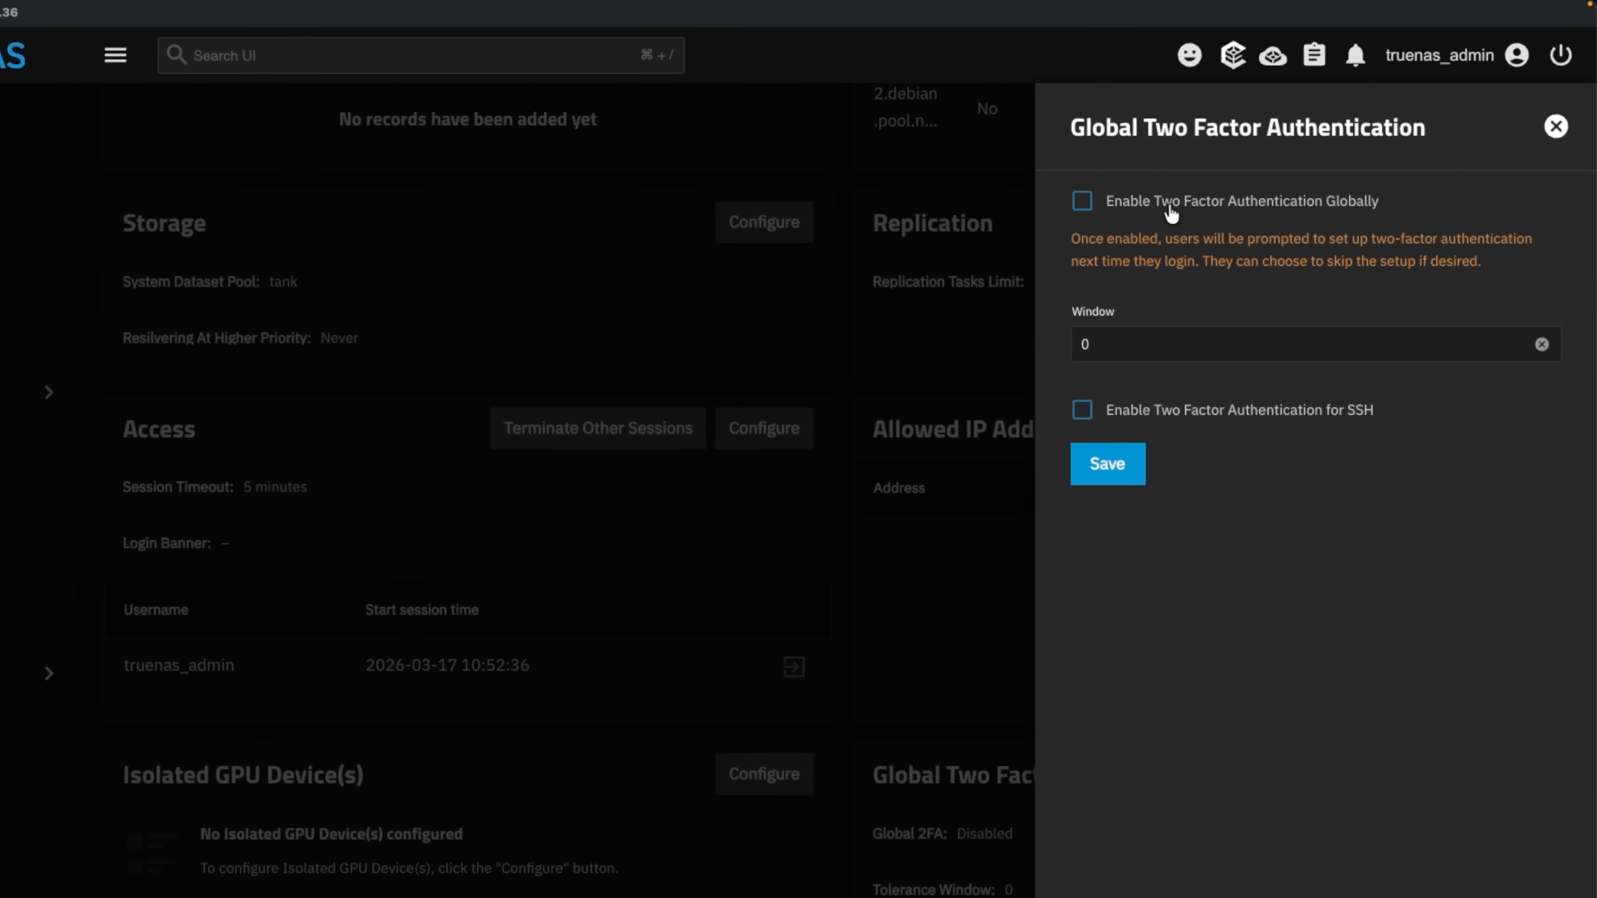
left_click(1175, 200)
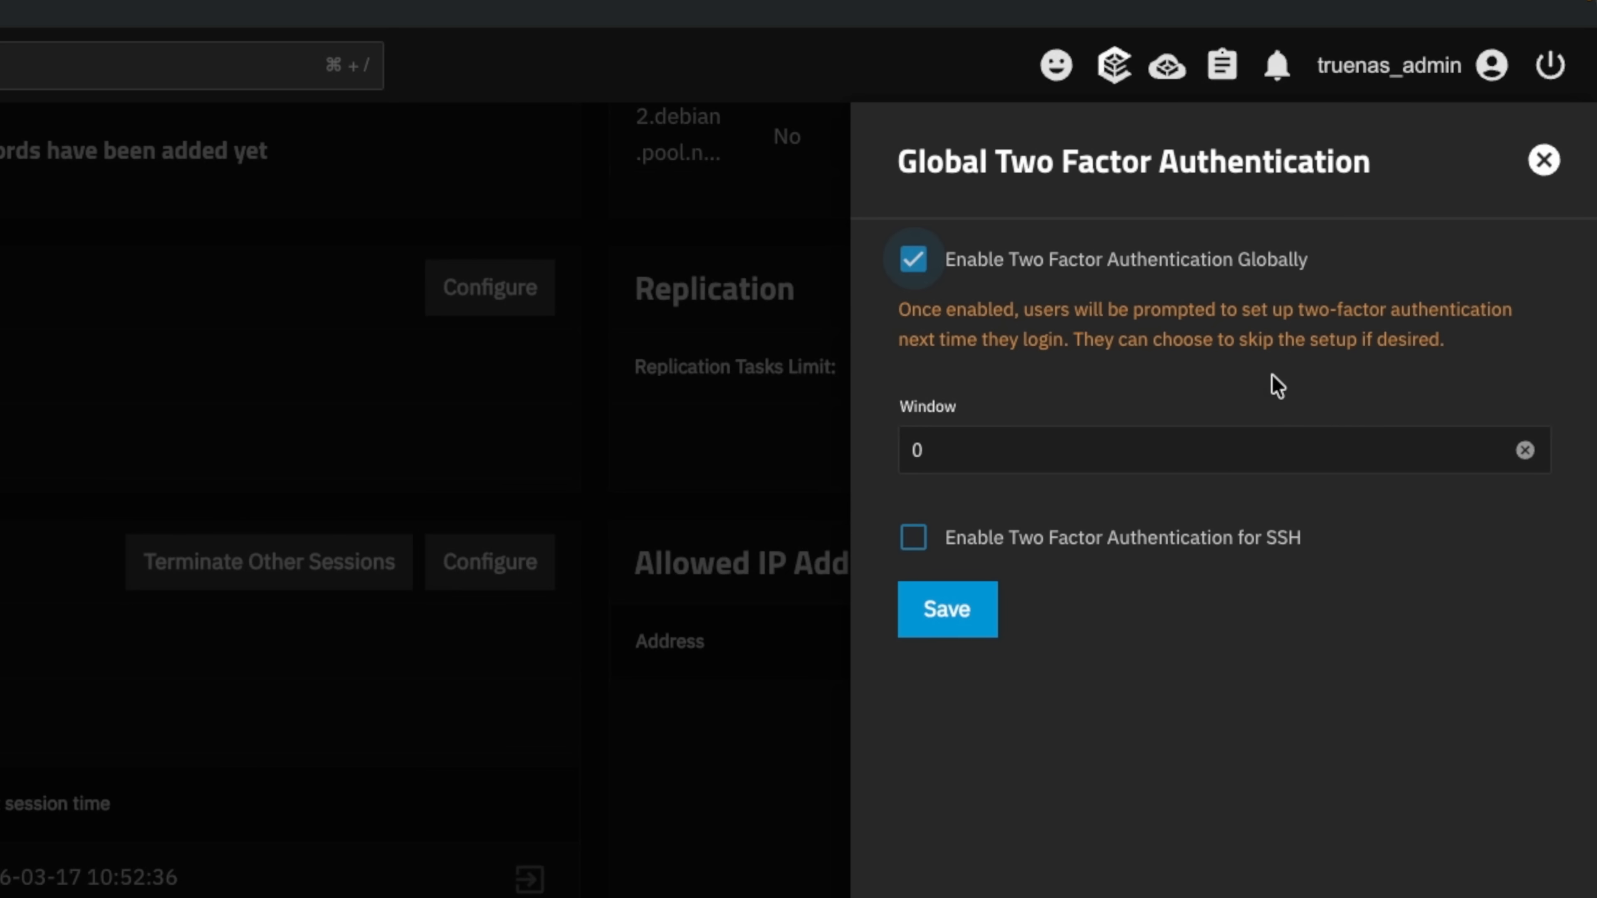
left_click(1009, 446)
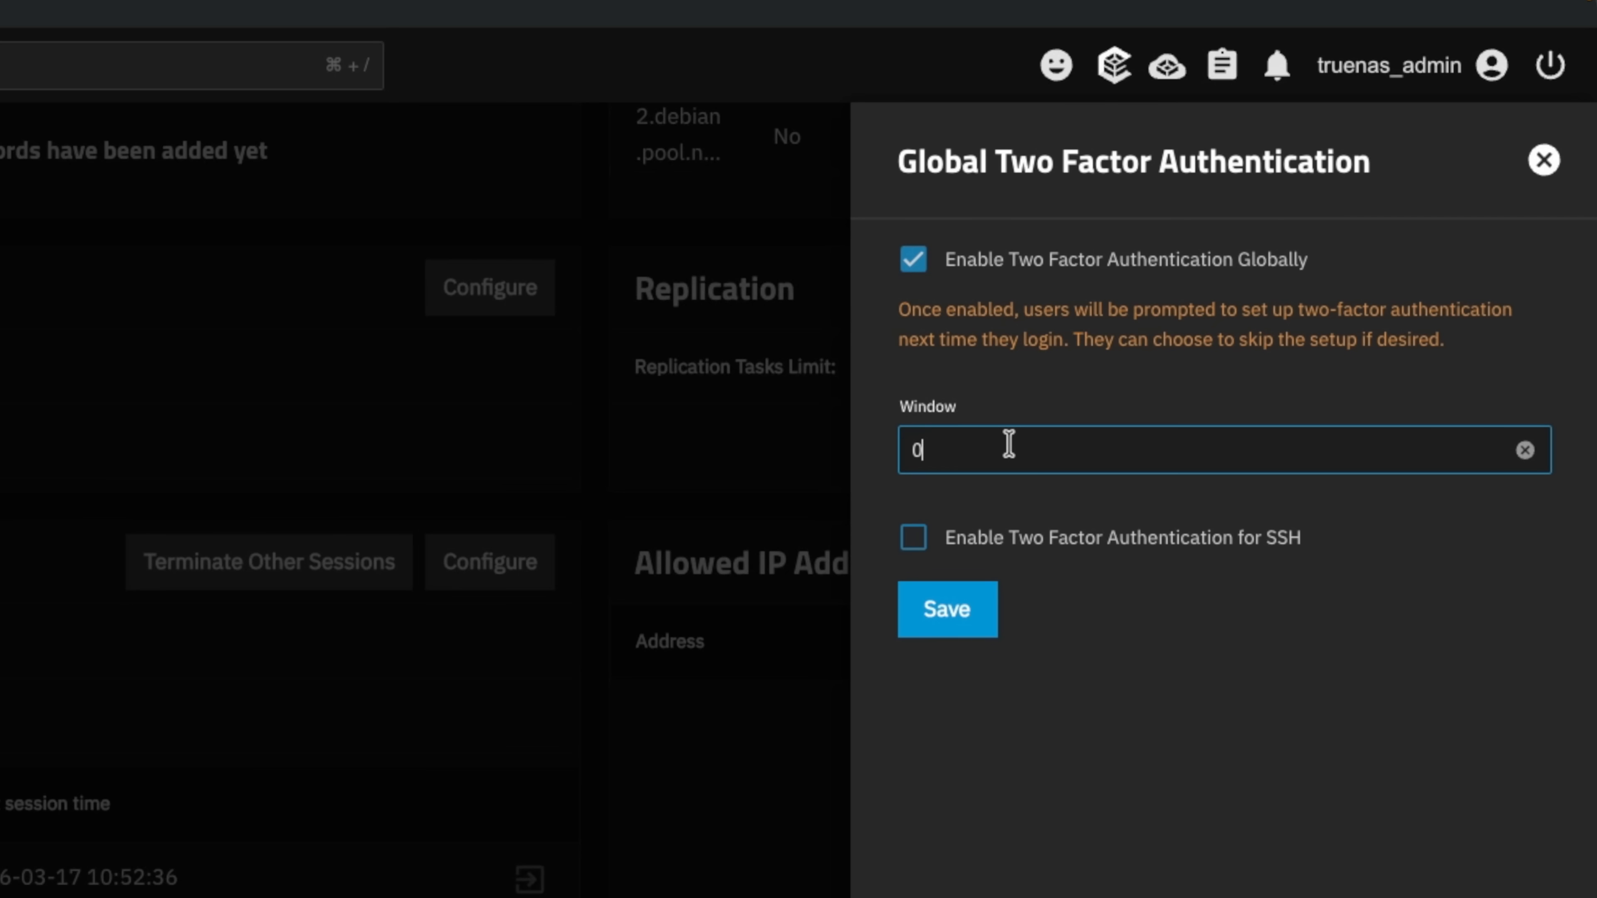
left_click_drag(987, 447, 899, 450)
type("1")
left_click(913, 546)
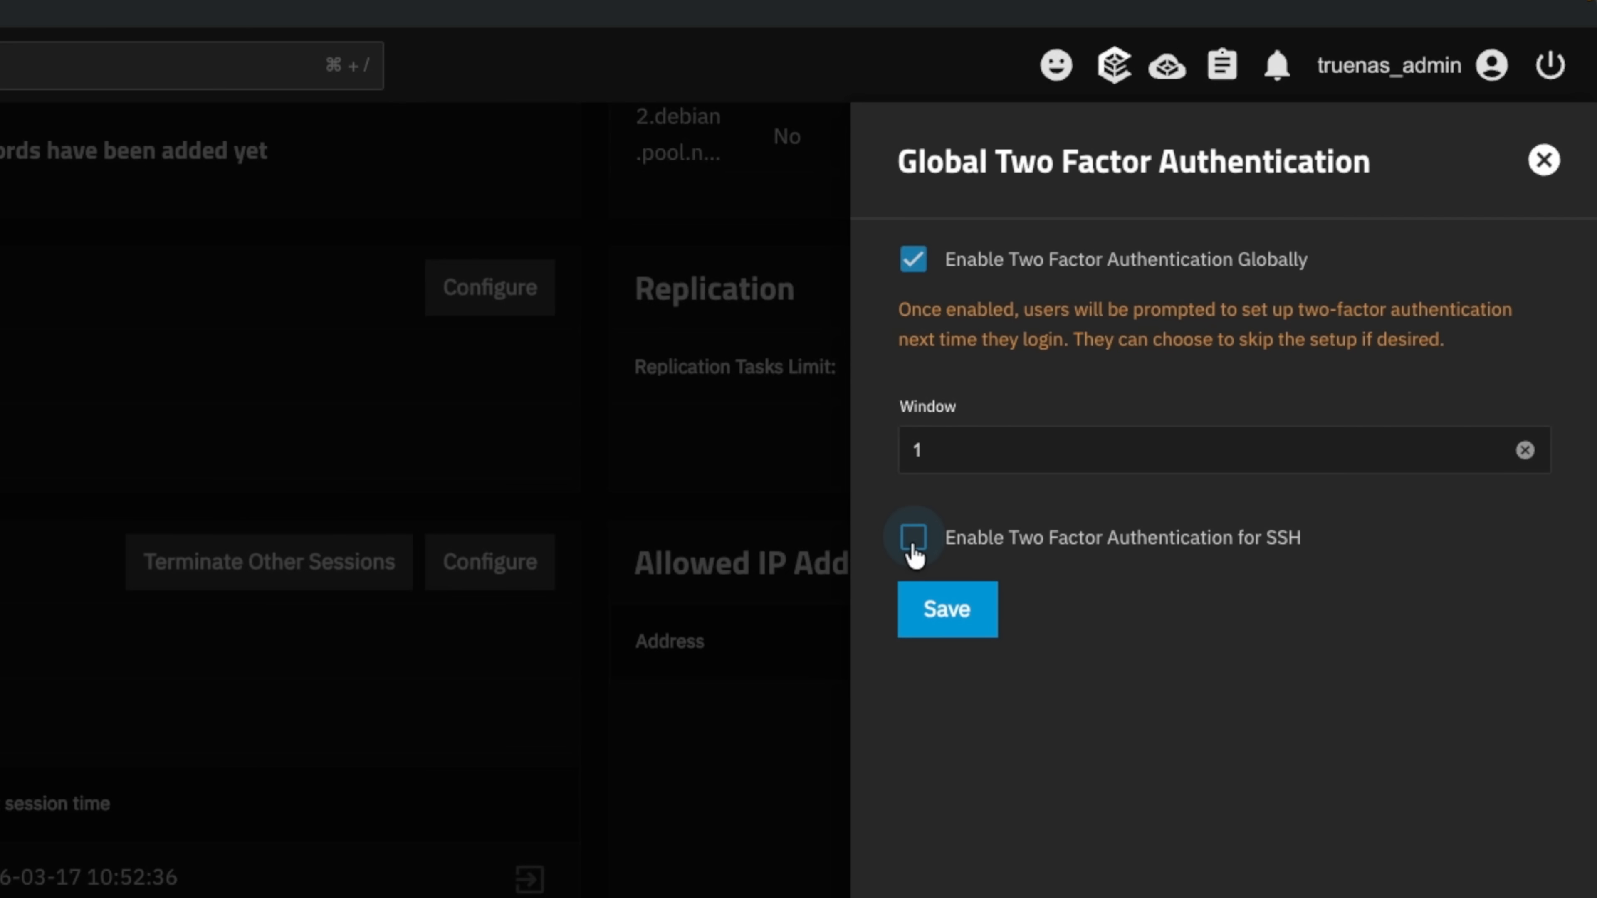
Save the 2FA settings, generate the admin account's 2FA secret and copy it.
left_click(947, 609)
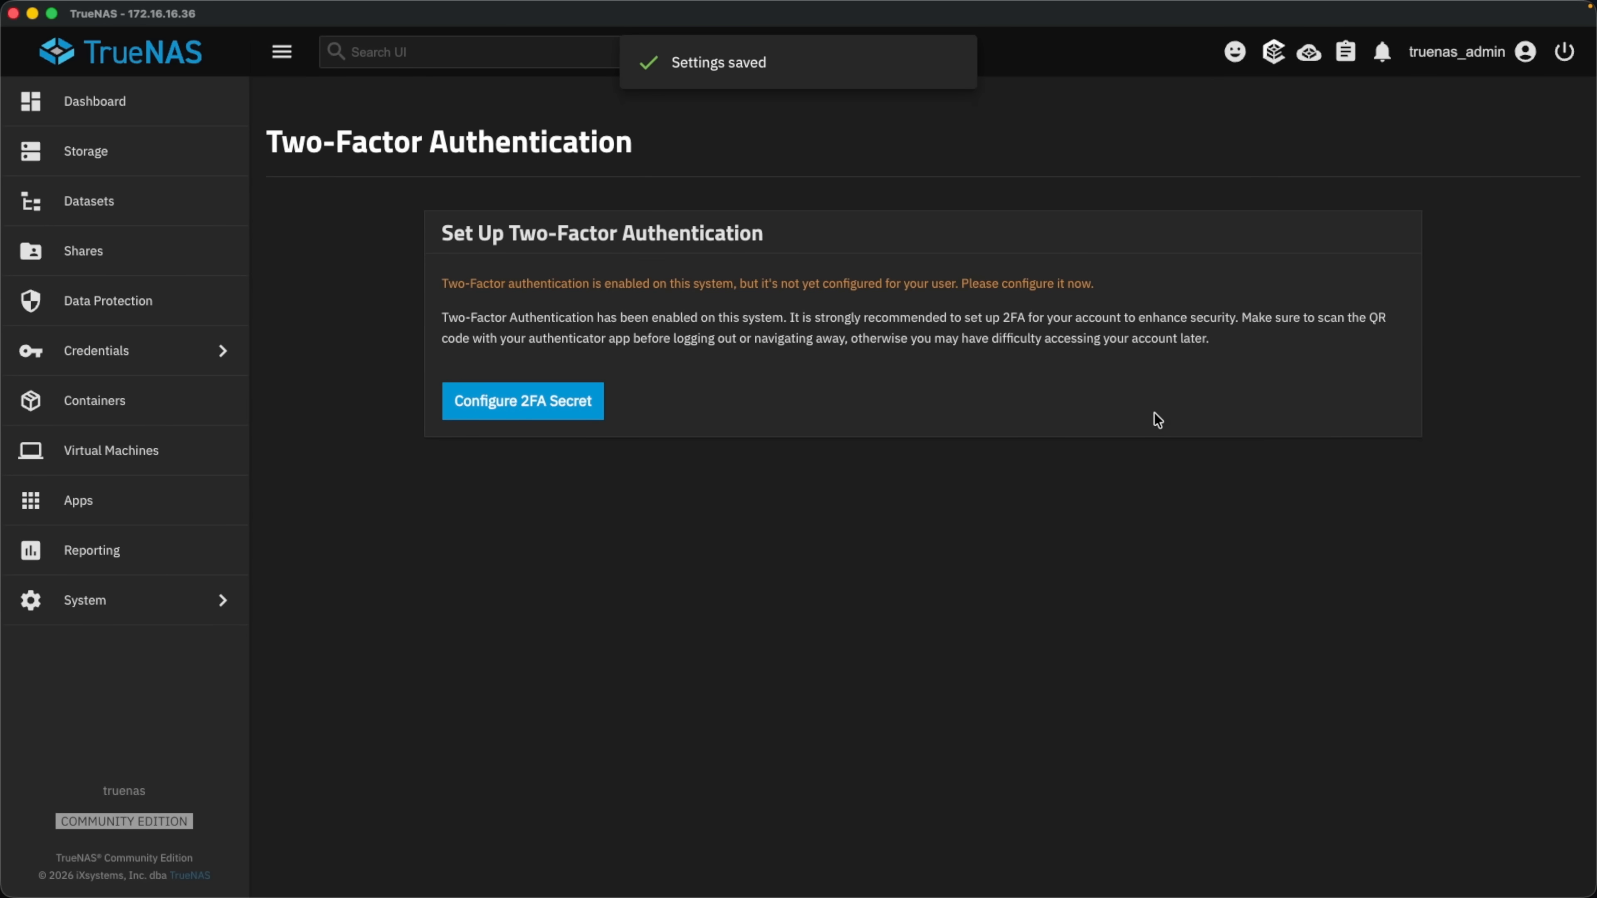
left_click(543, 396)
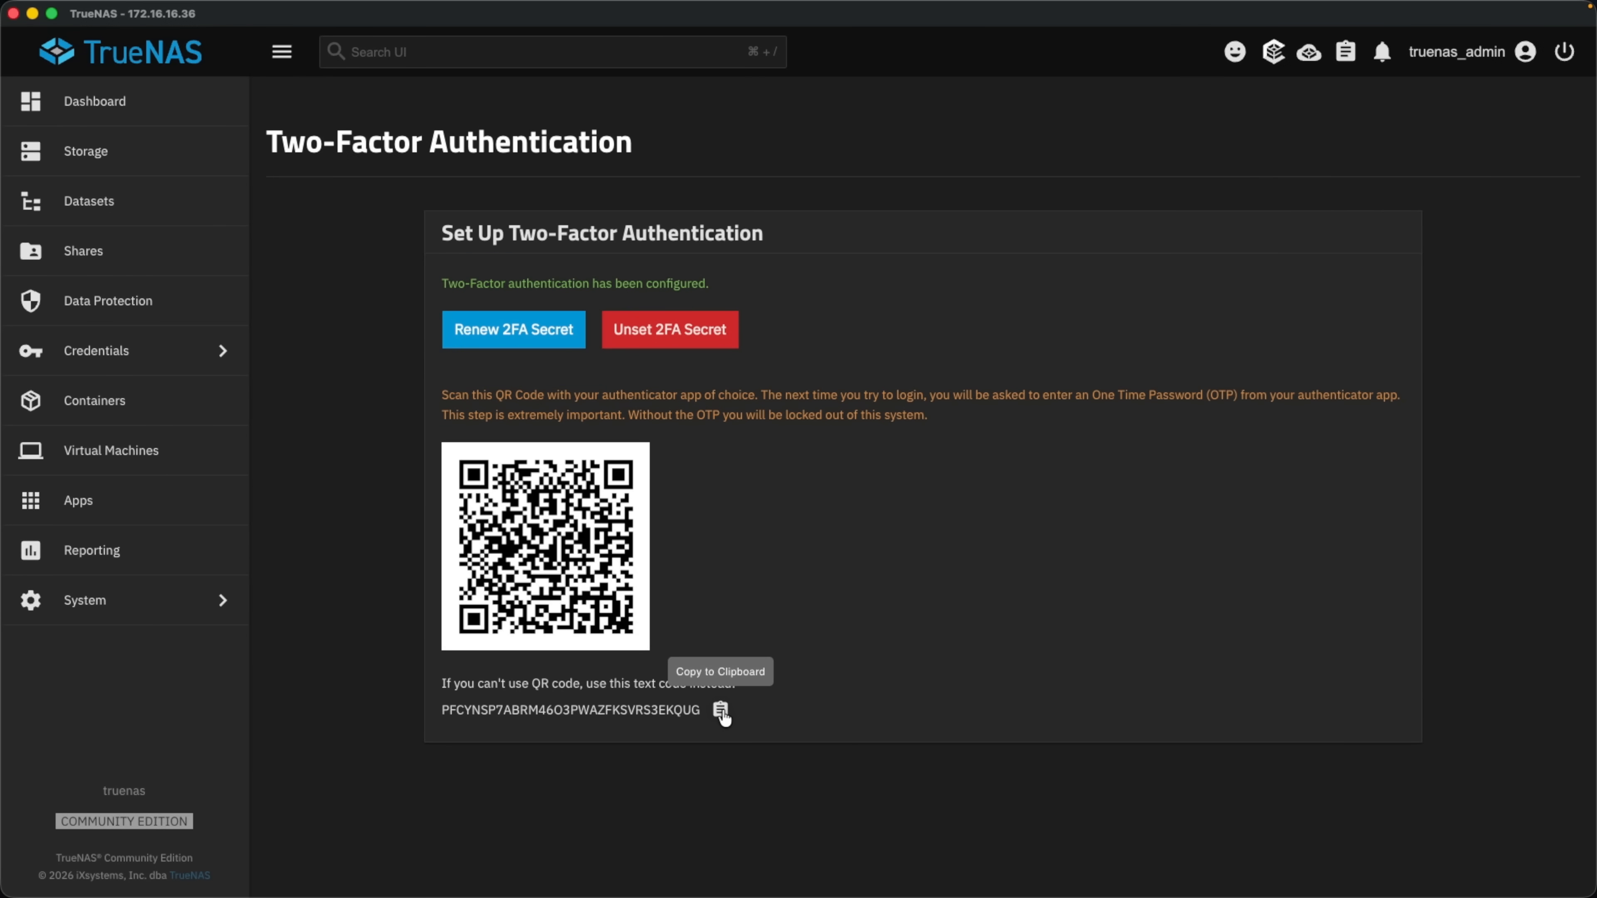
left_click_drag(438, 711, 700, 730)
left_click(720, 709)
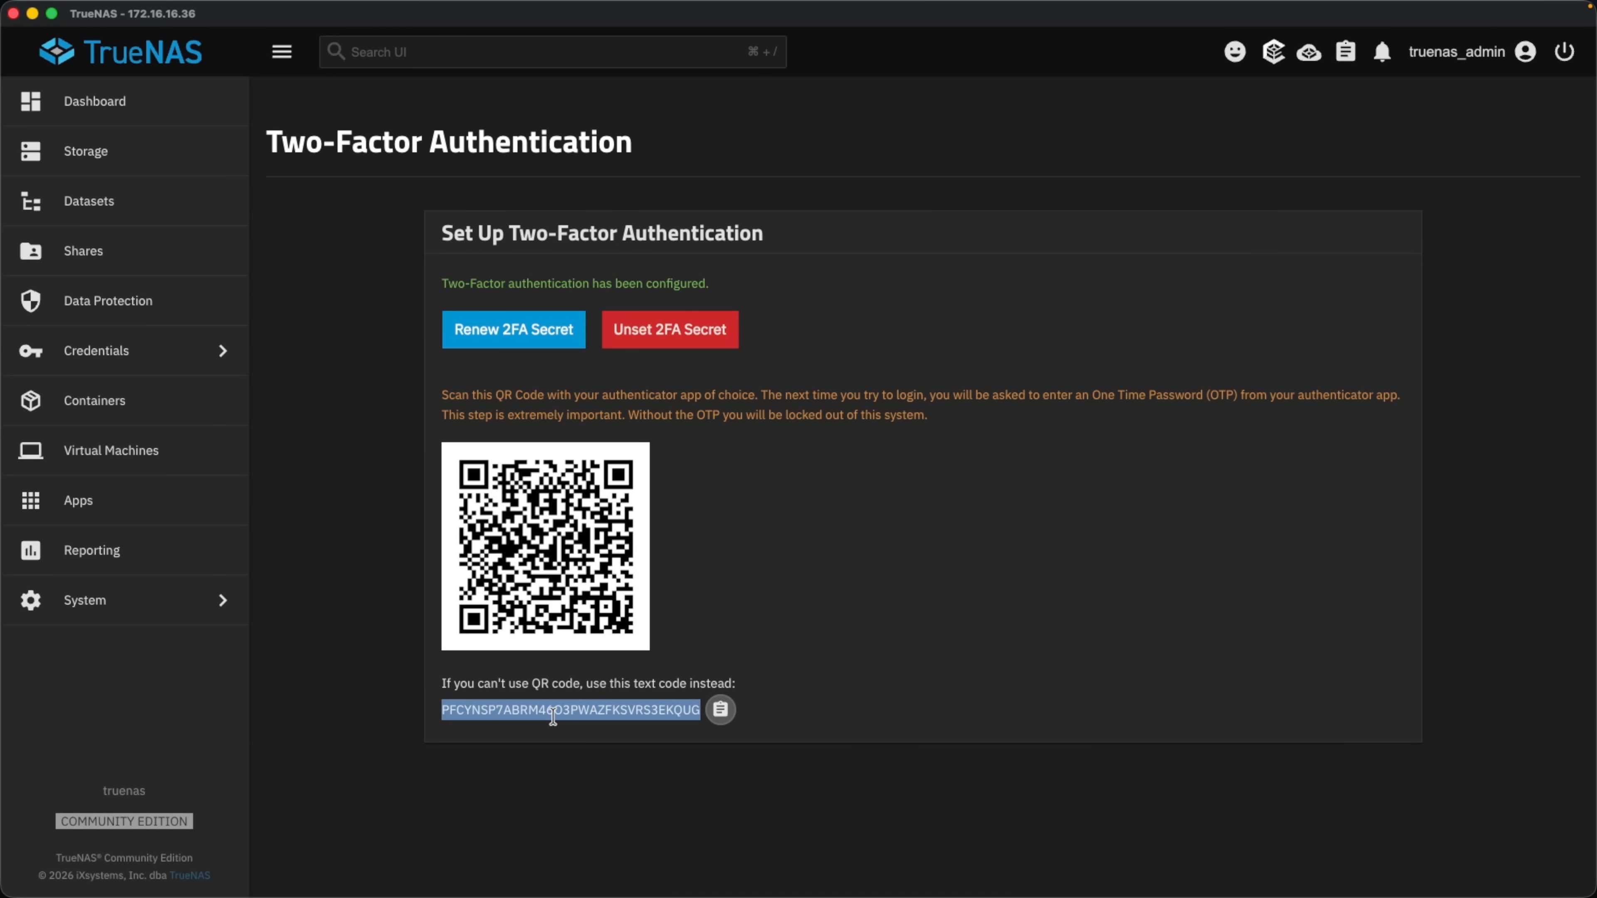
Log out and log back in as truenas_admin with the password and one-time 2FA code.
left_click(1524, 51)
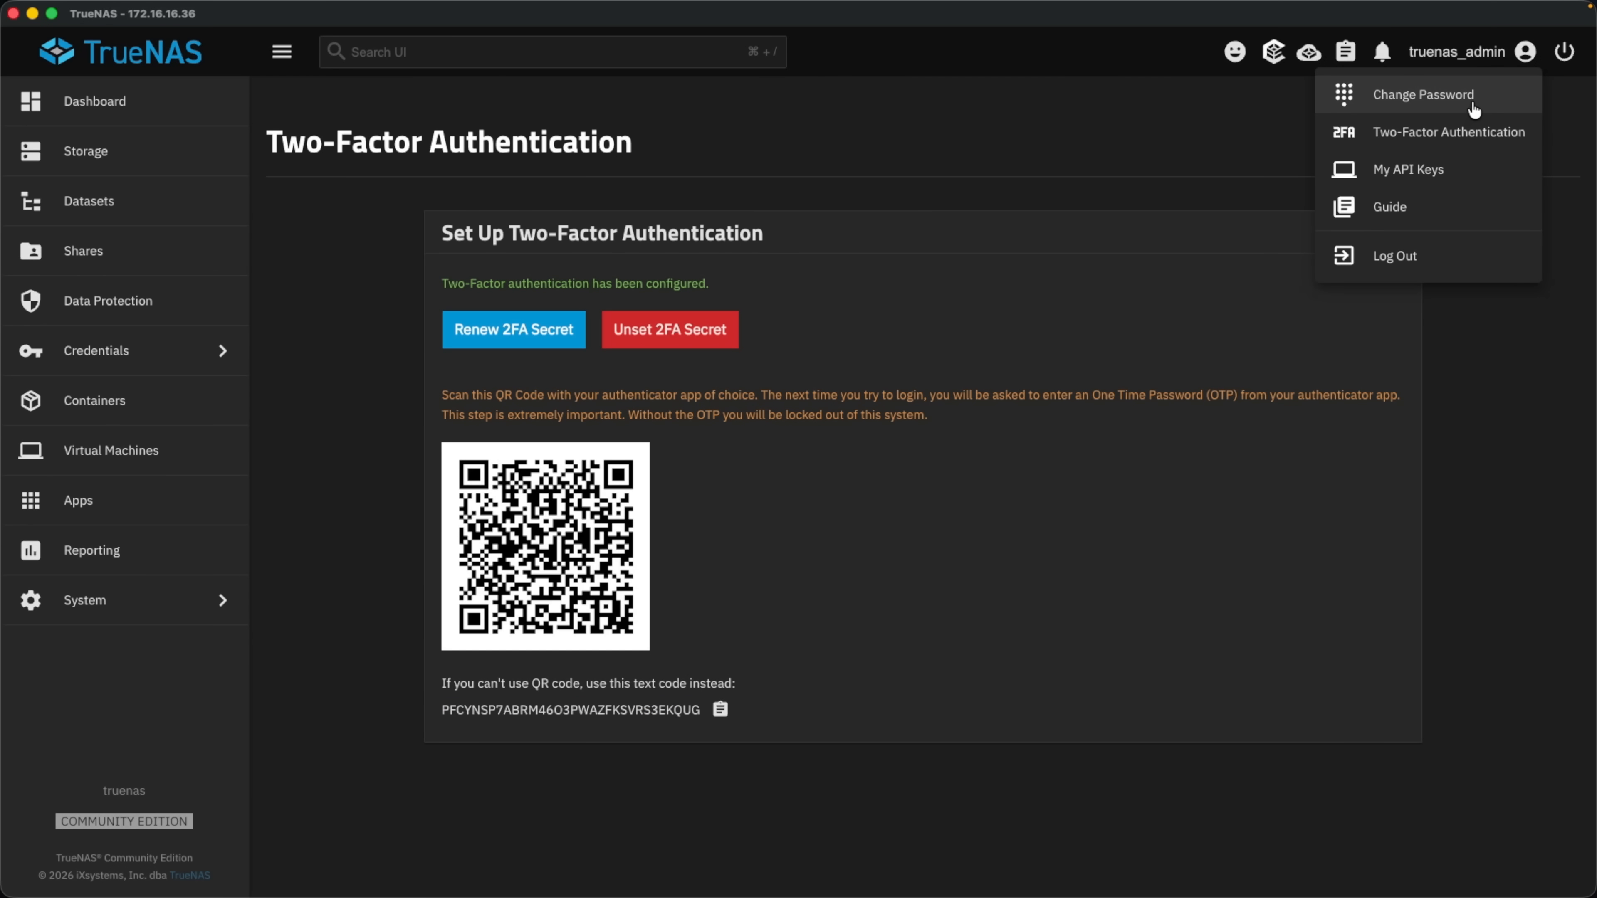
left_click(1431, 252)
type("truenas_admin")
key("Tab")
type("••••••")
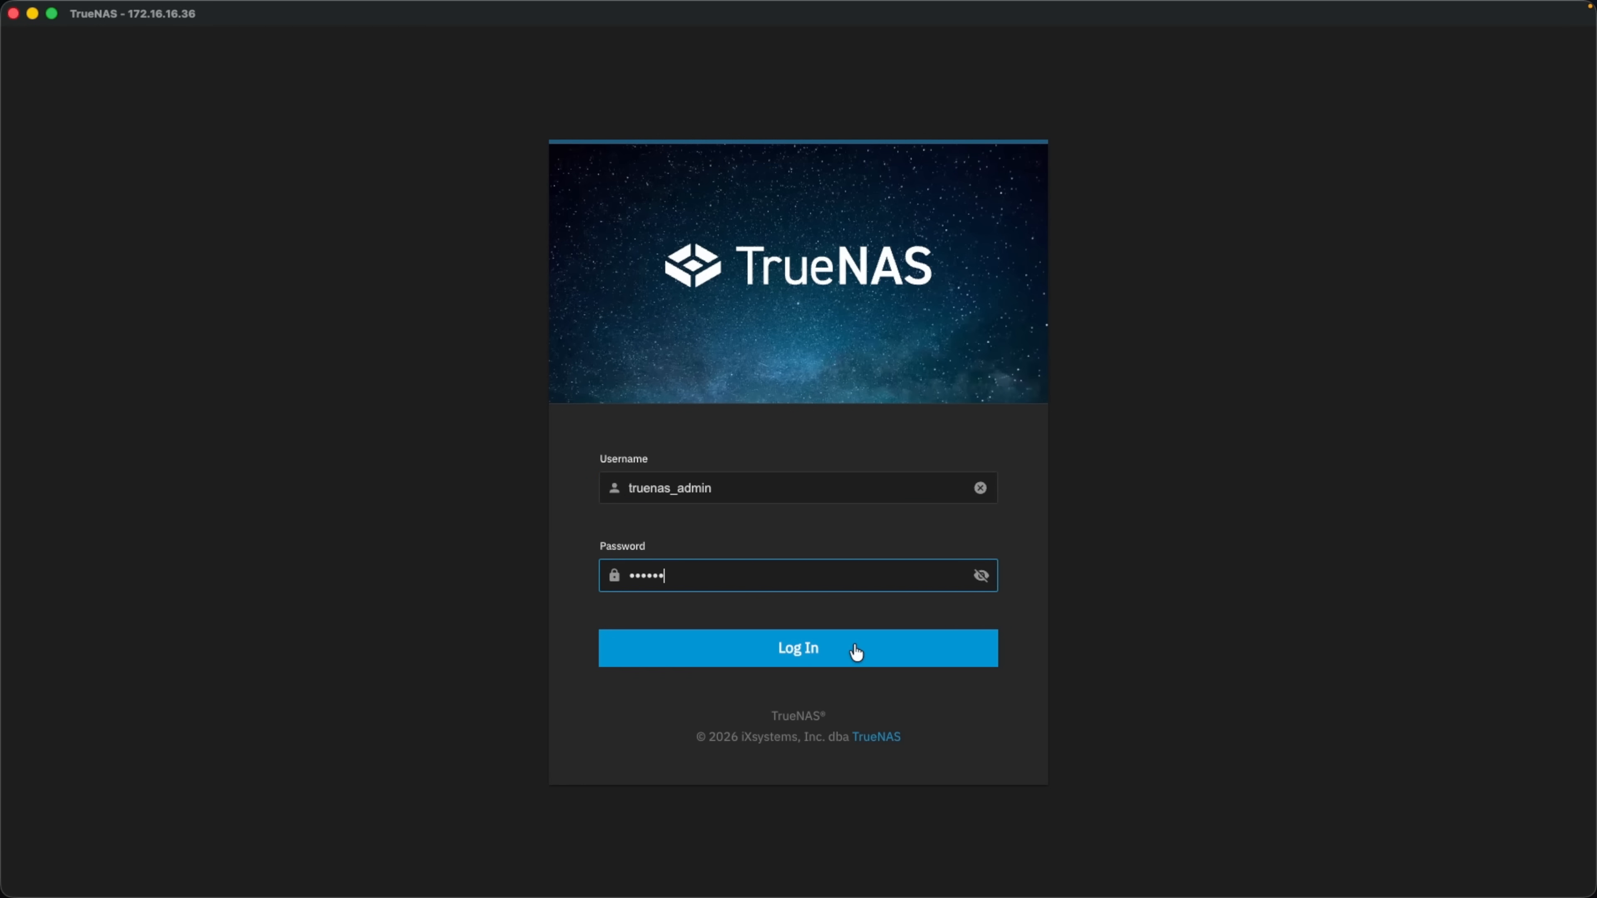
left_click(856, 653)
key("super+v")
left_click(792, 609)
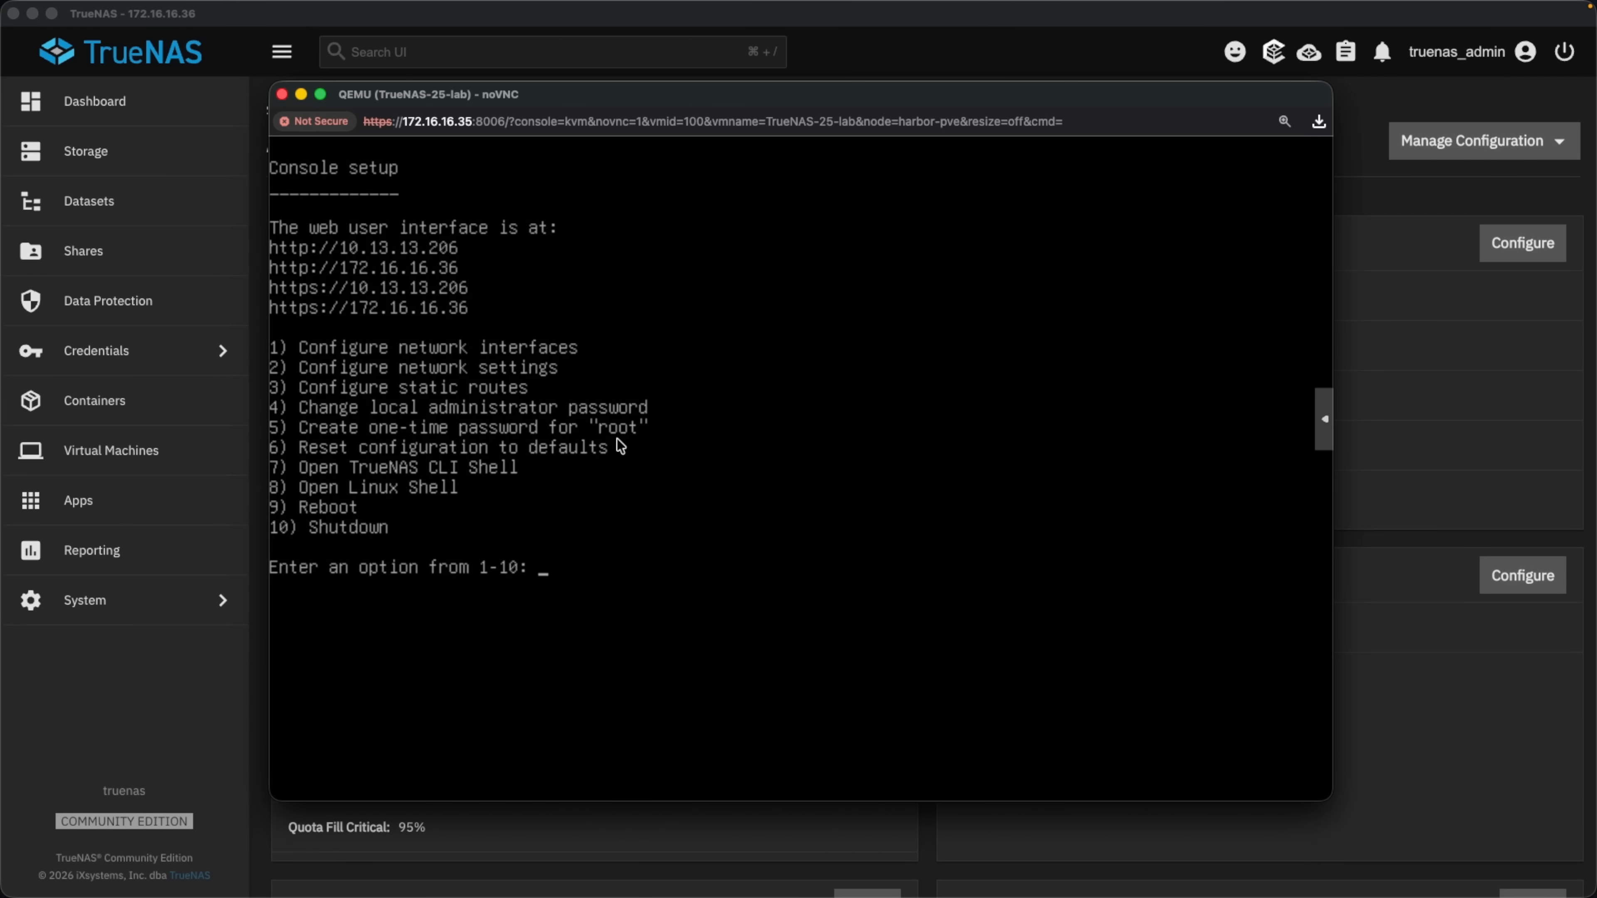
Bring the TrueNAS window back to the front after checking the VM console.
left_click(902, 72)
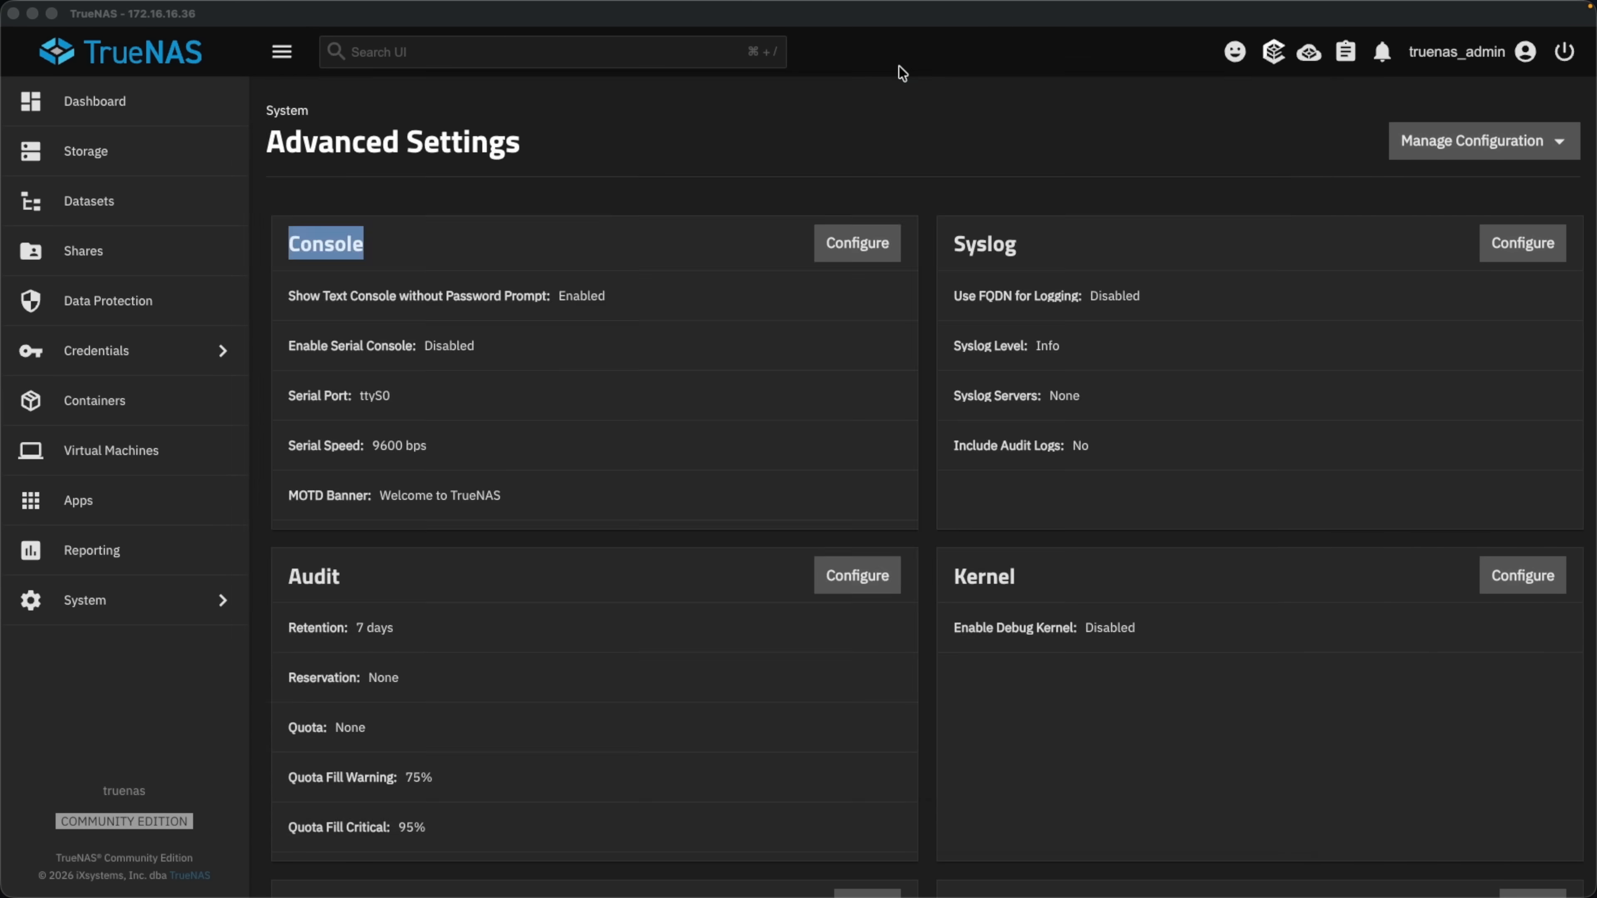
Save the Console setting so the text console requires a password, then view the VM console.
left_click(587, 238)
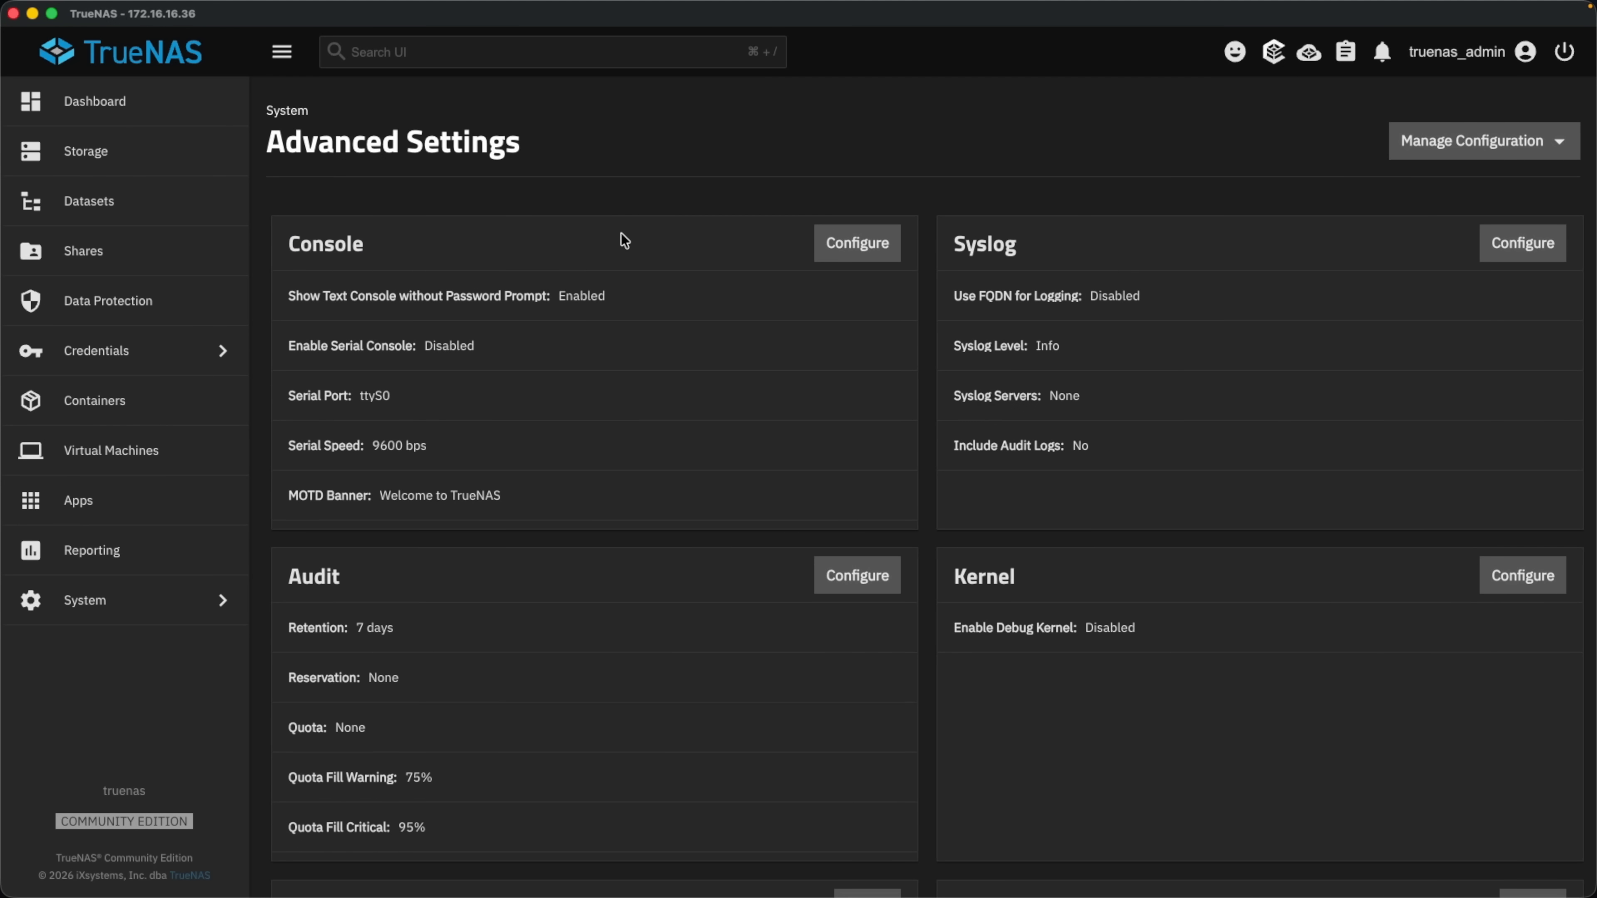
left_click(863, 257)
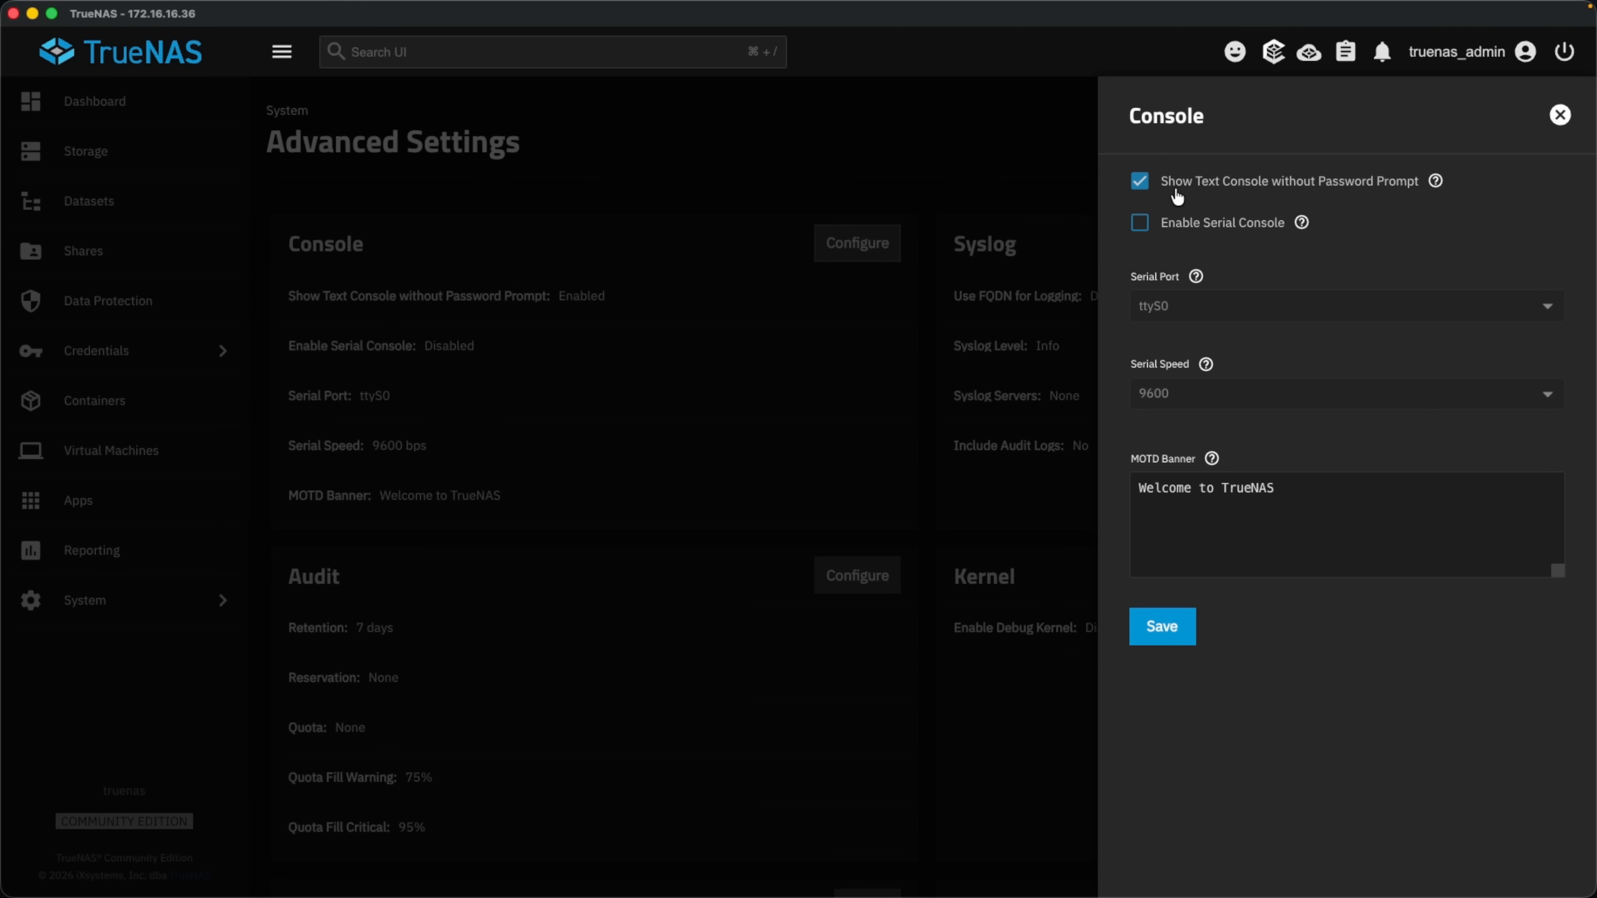
left_click(1162, 626)
key("ctrl+Up")
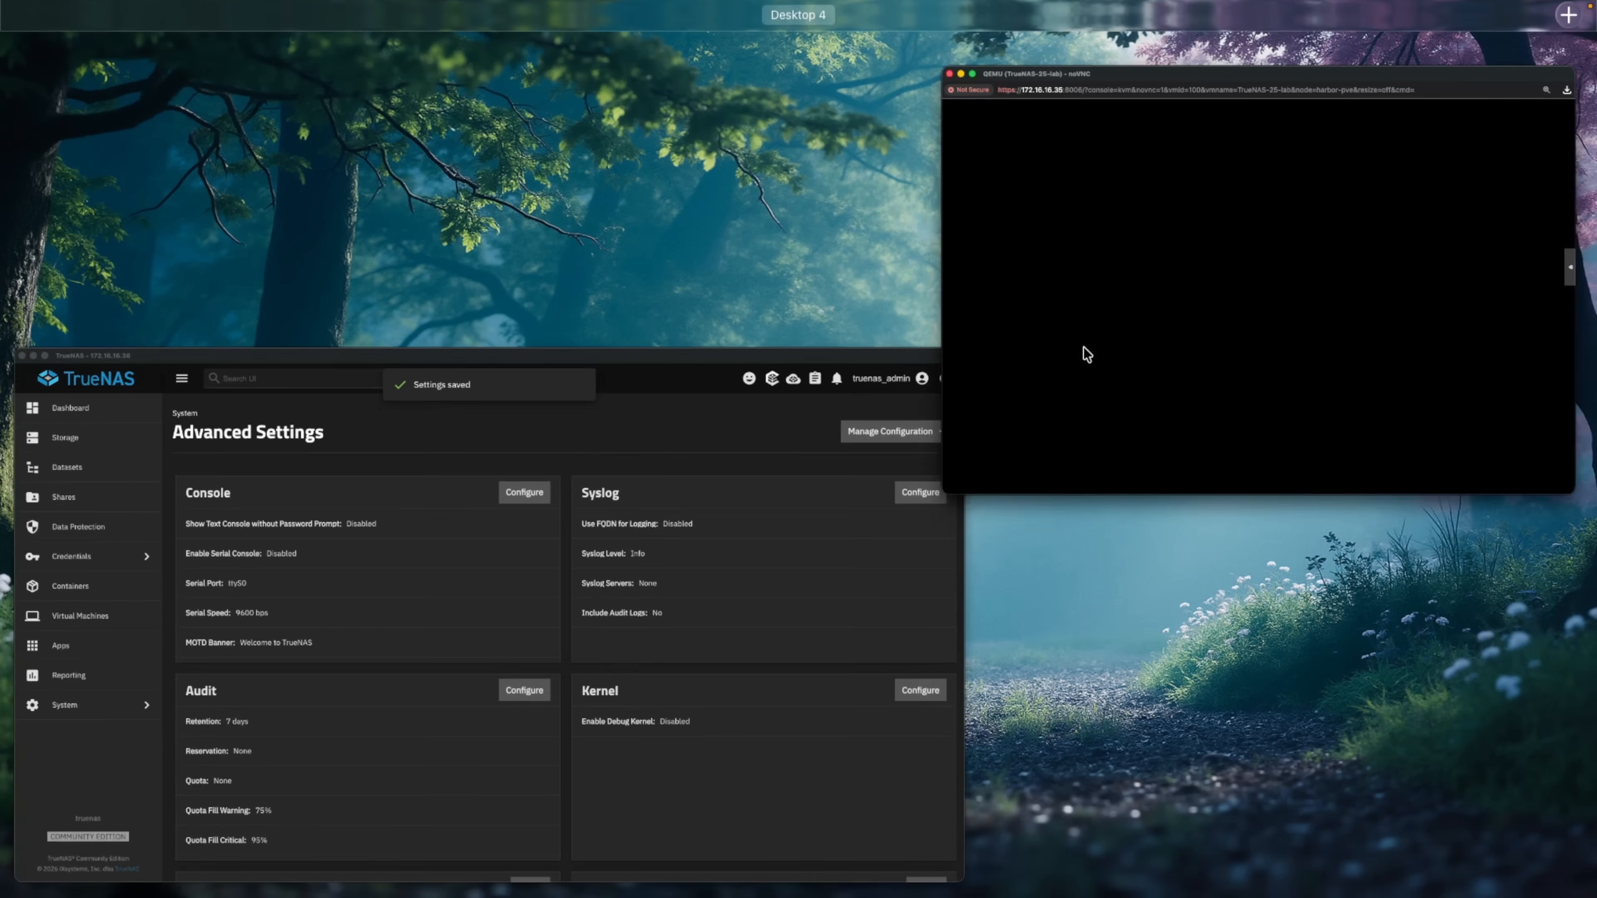
left_click(1084, 353)
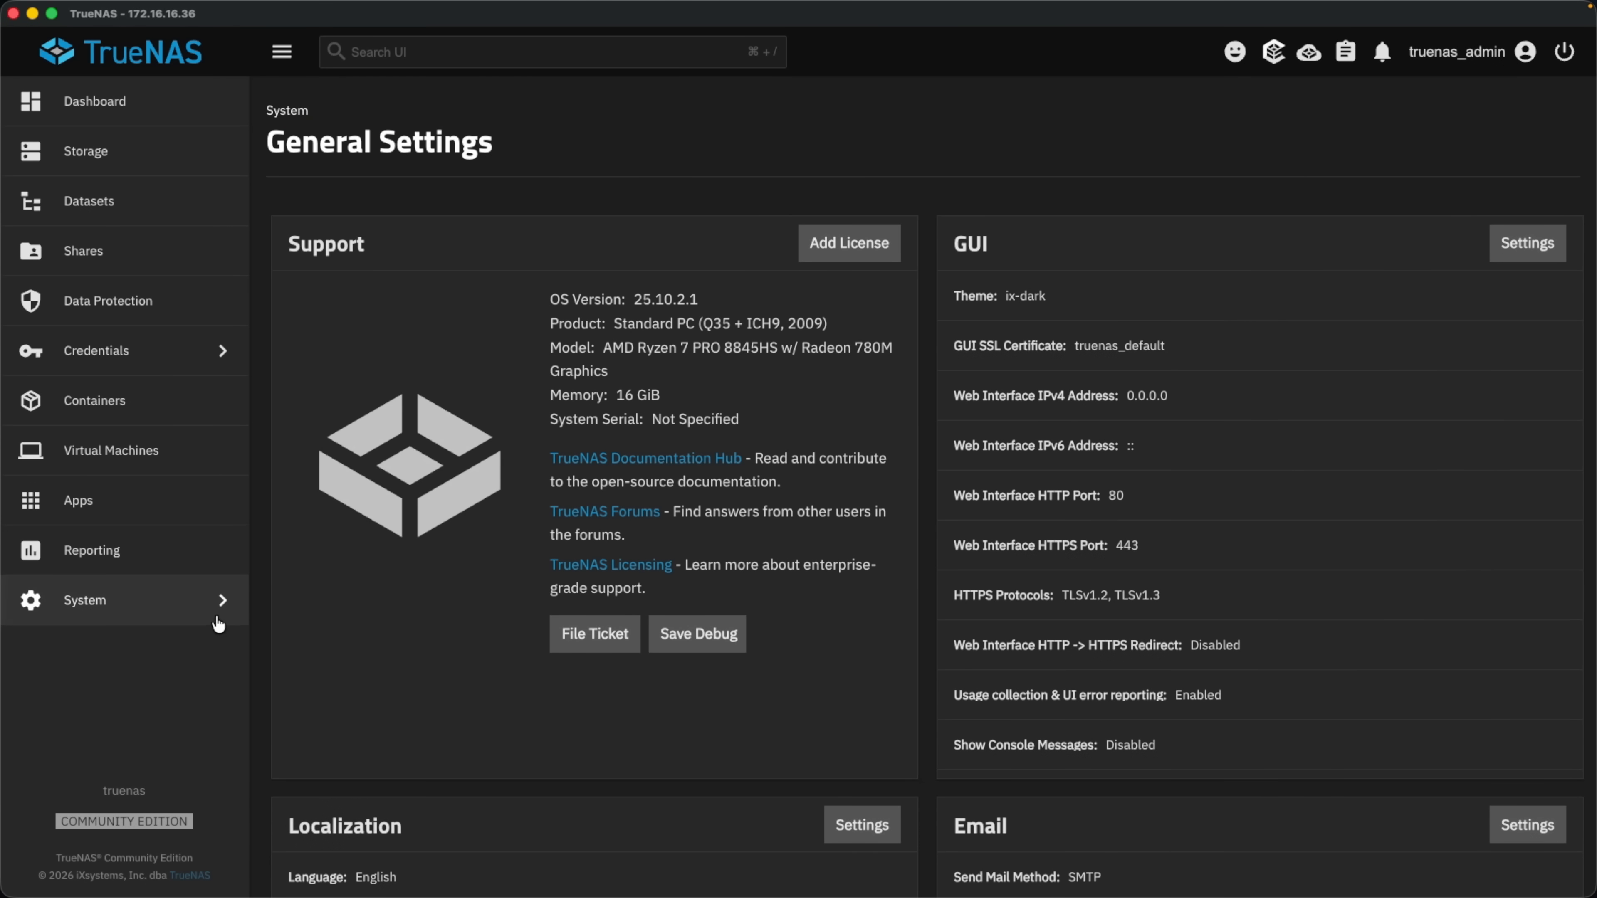
Restrict the web UI to 172.16.16.36 with HTTP-to-HTTPS redirect, then save and restart it.
left_click(1508, 251)
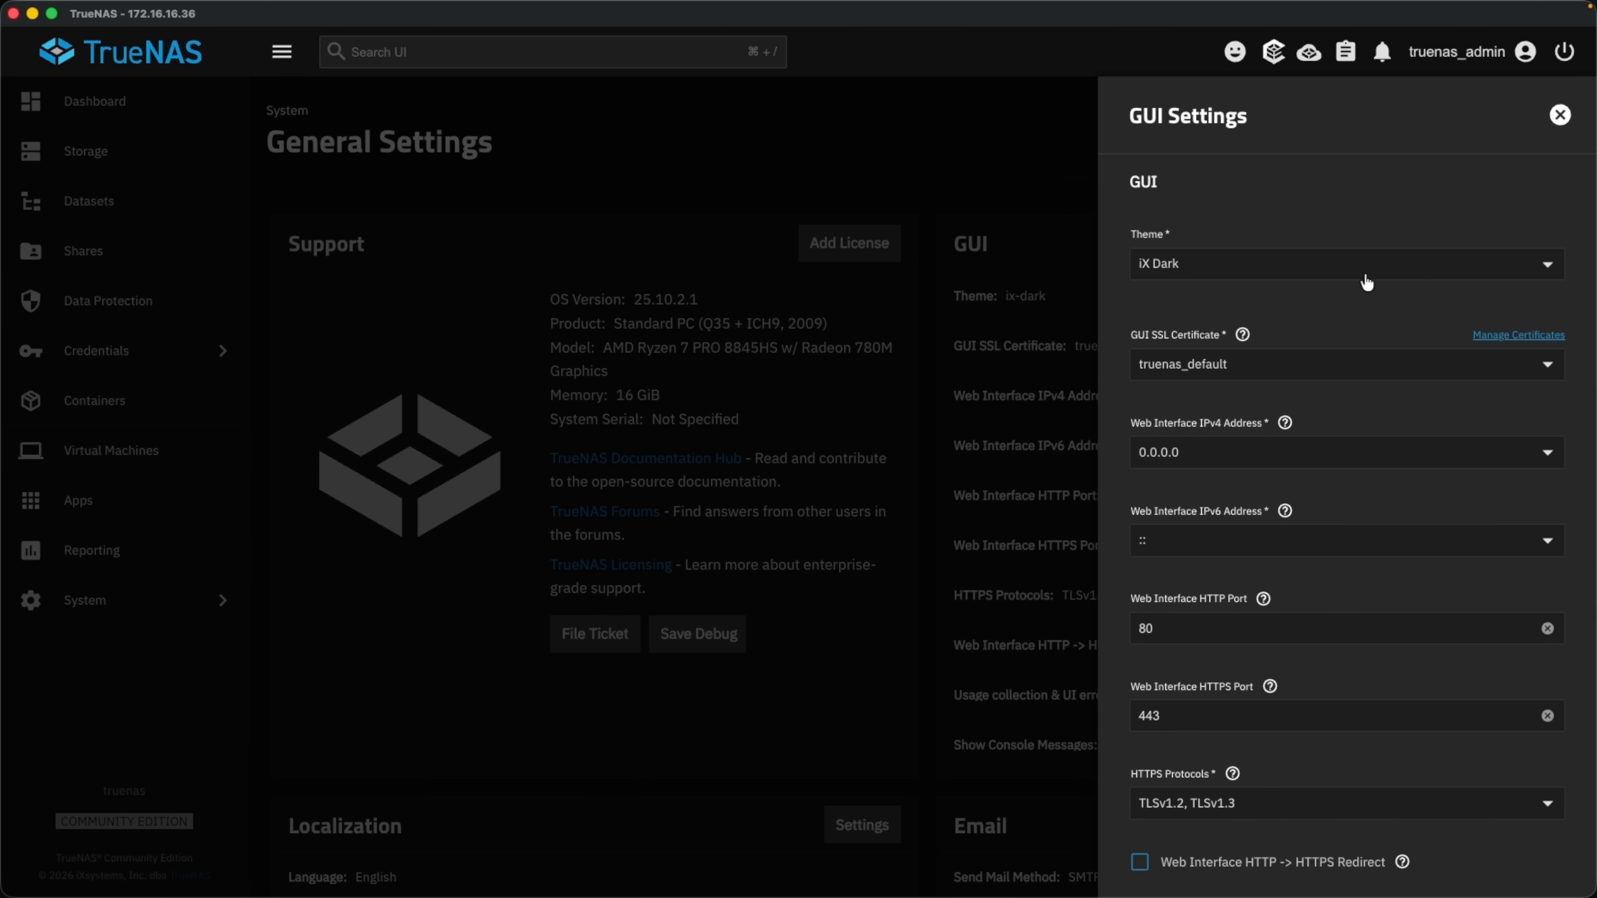
left_click(1188, 452)
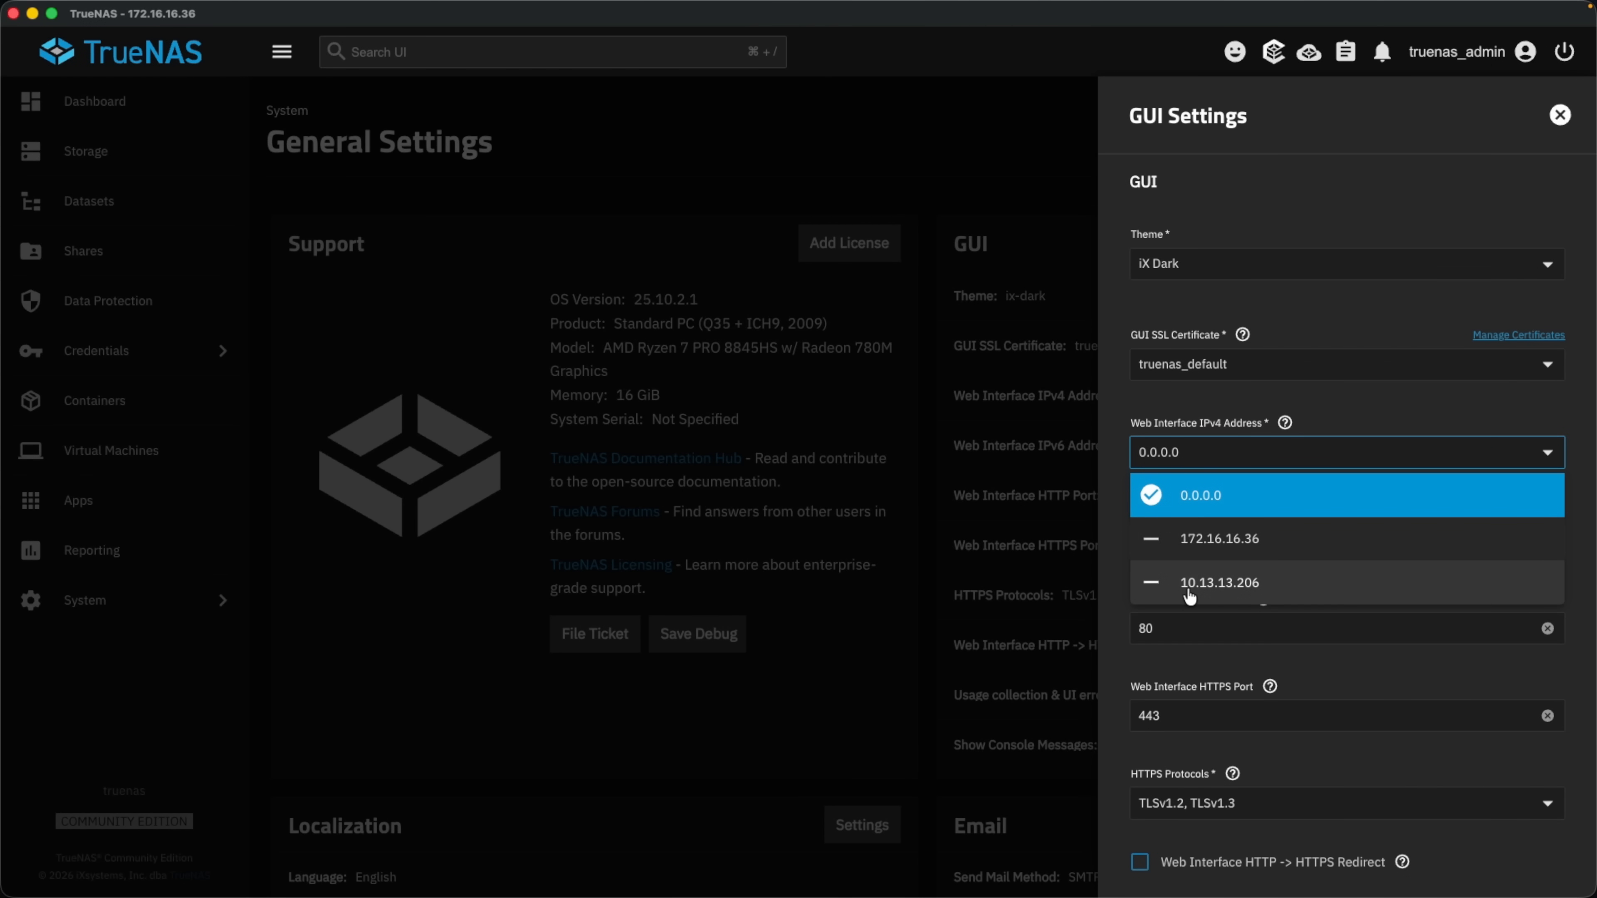
left_click(1155, 544)
left_click(1202, 503)
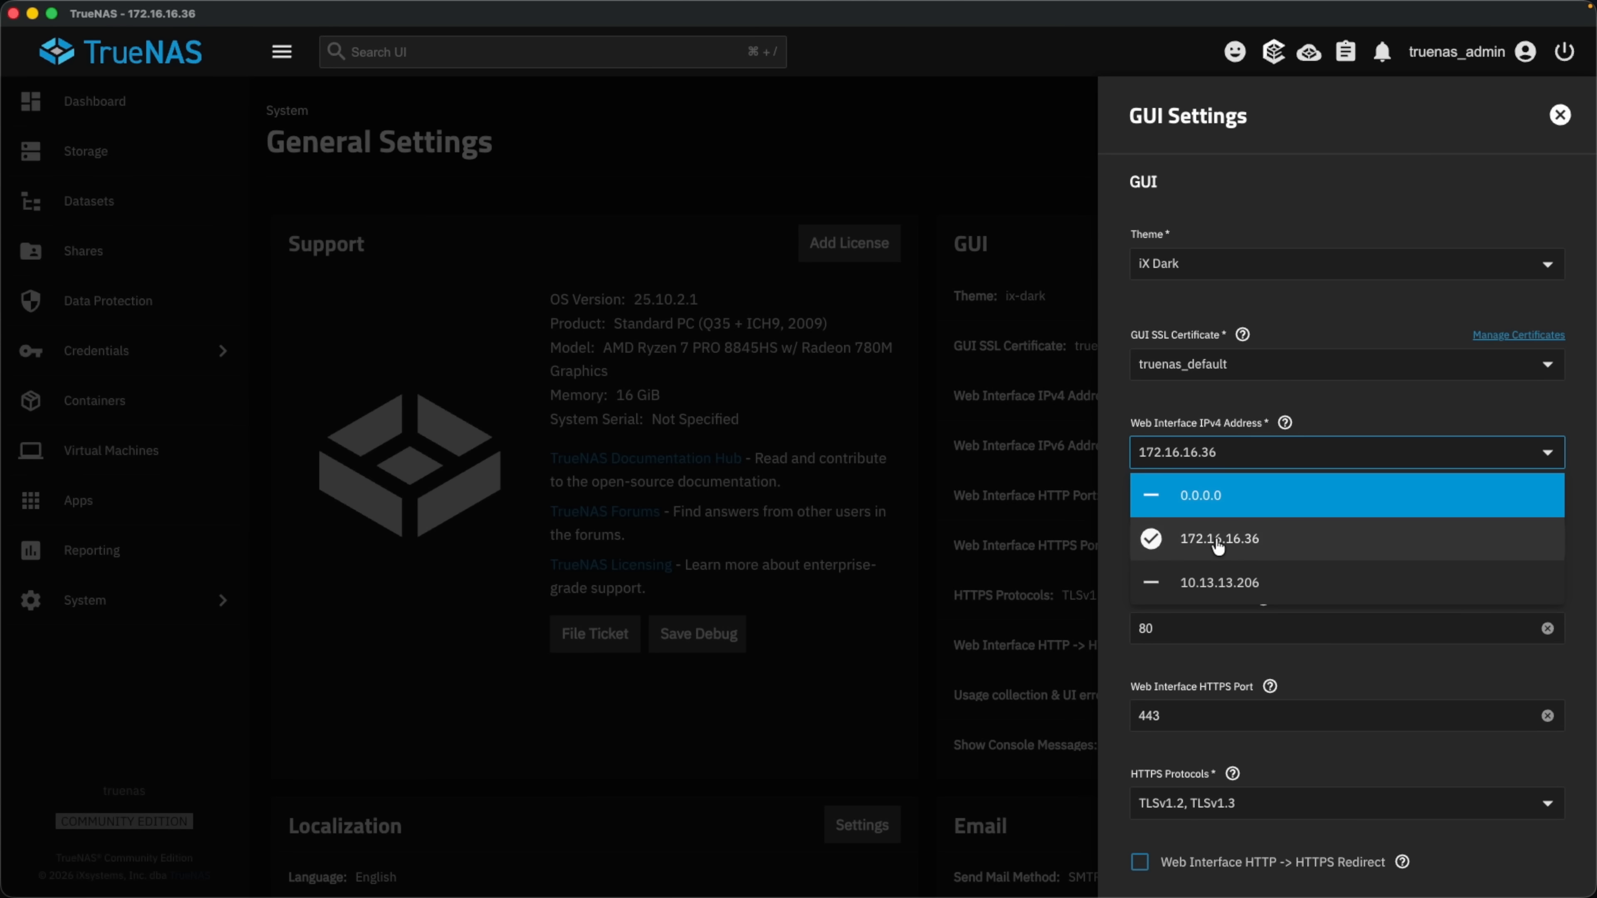
left_click(1369, 422)
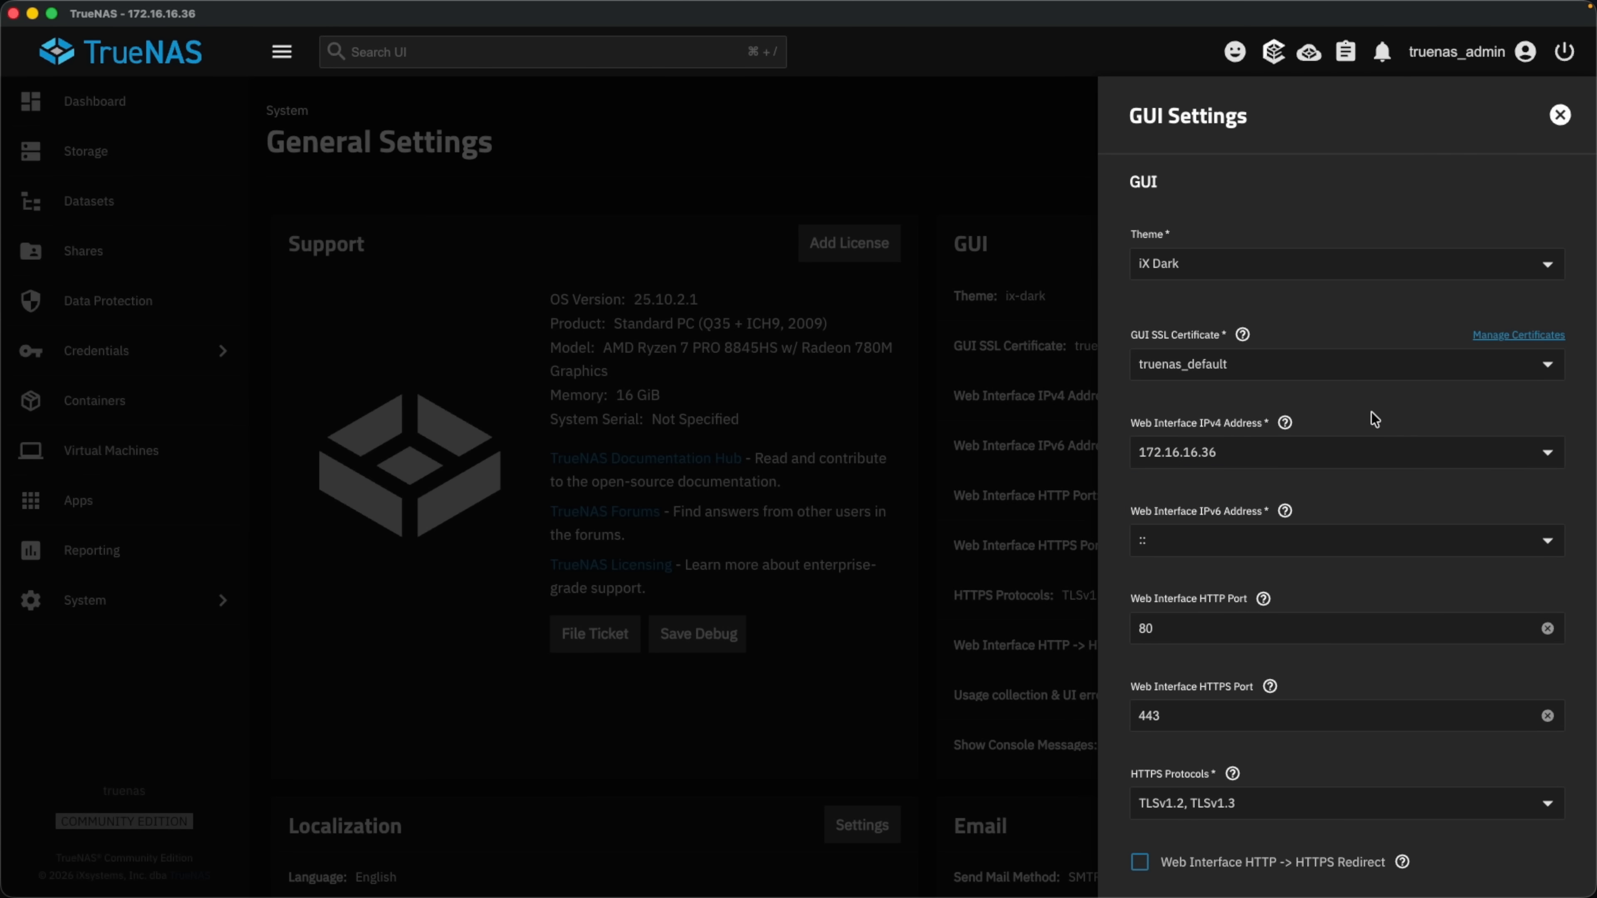
scroll(1374, 419, "down", 4)
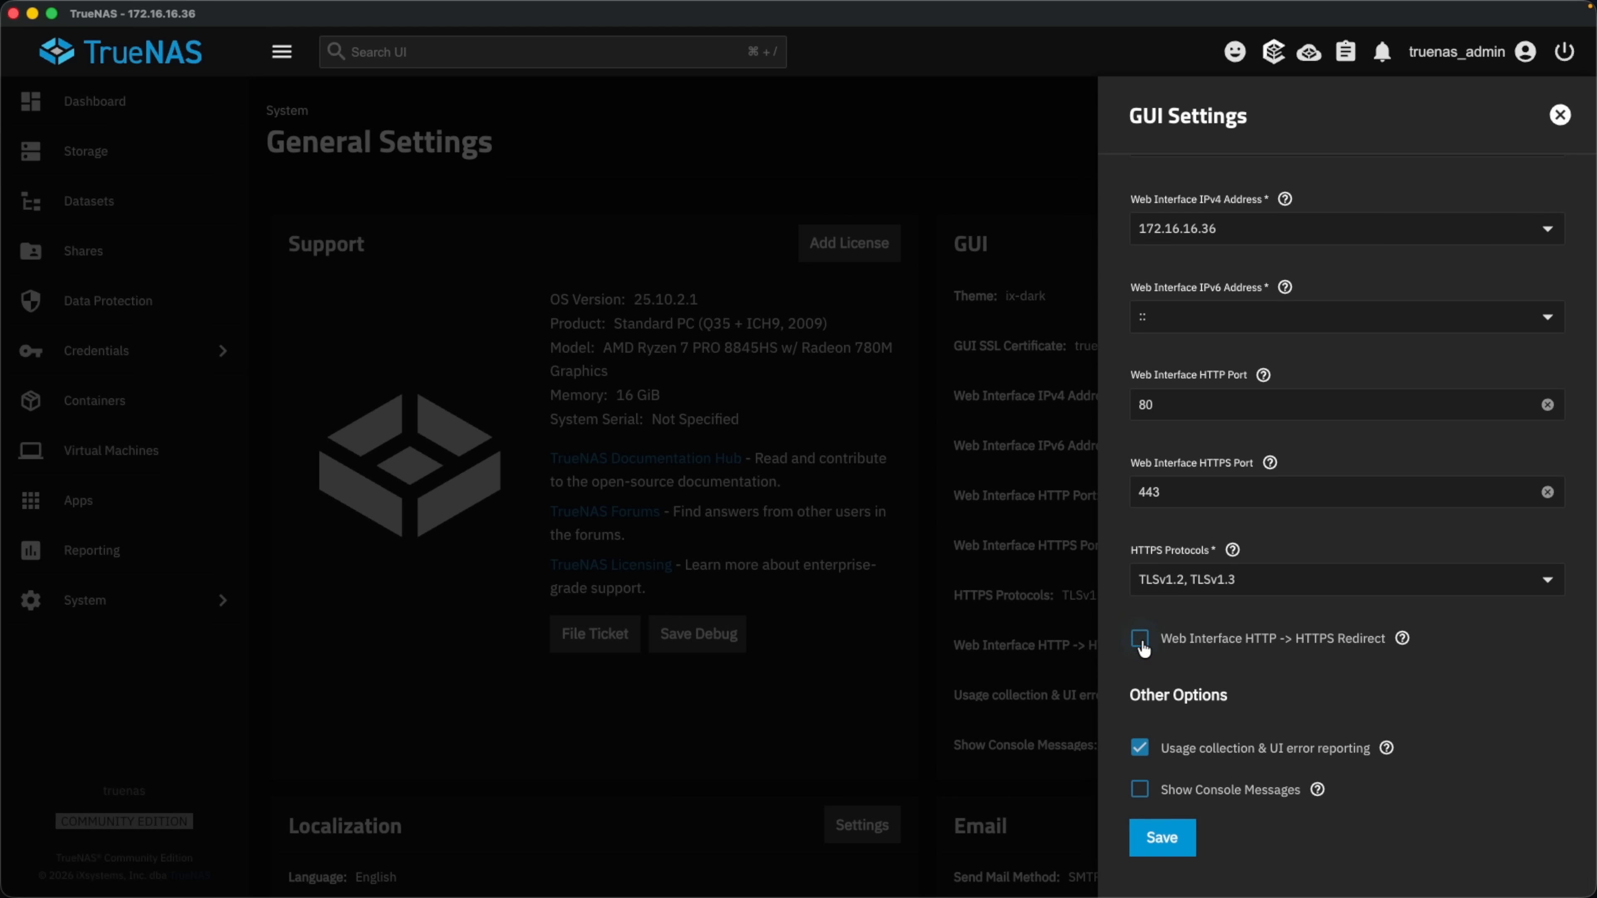
left_click(1141, 647)
left_click(1173, 841)
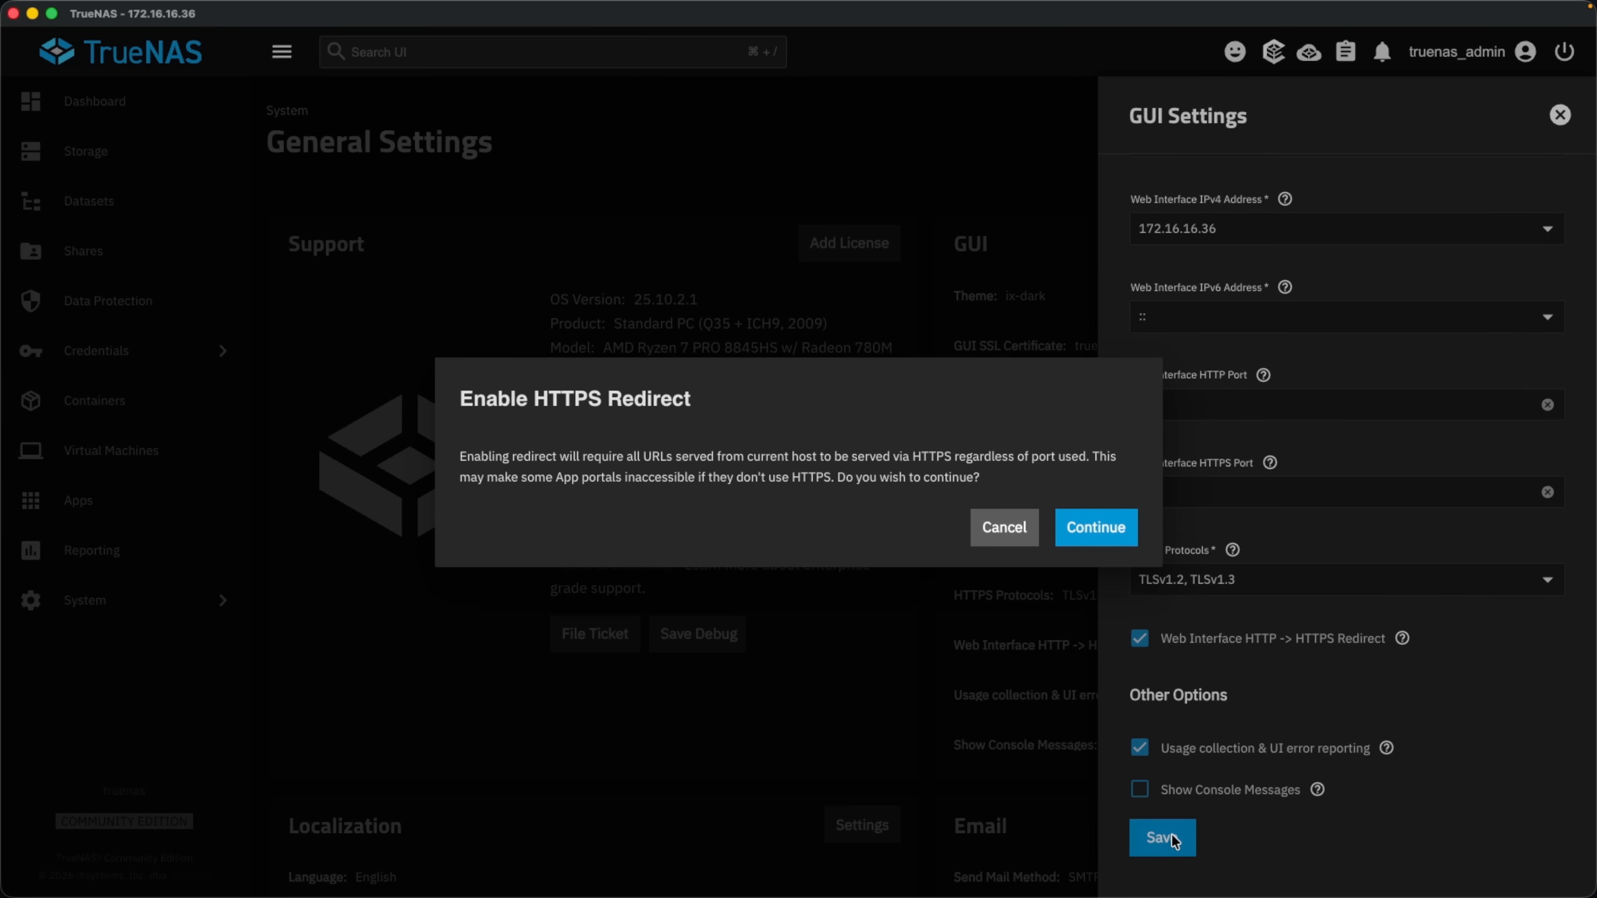
left_click(1125, 536)
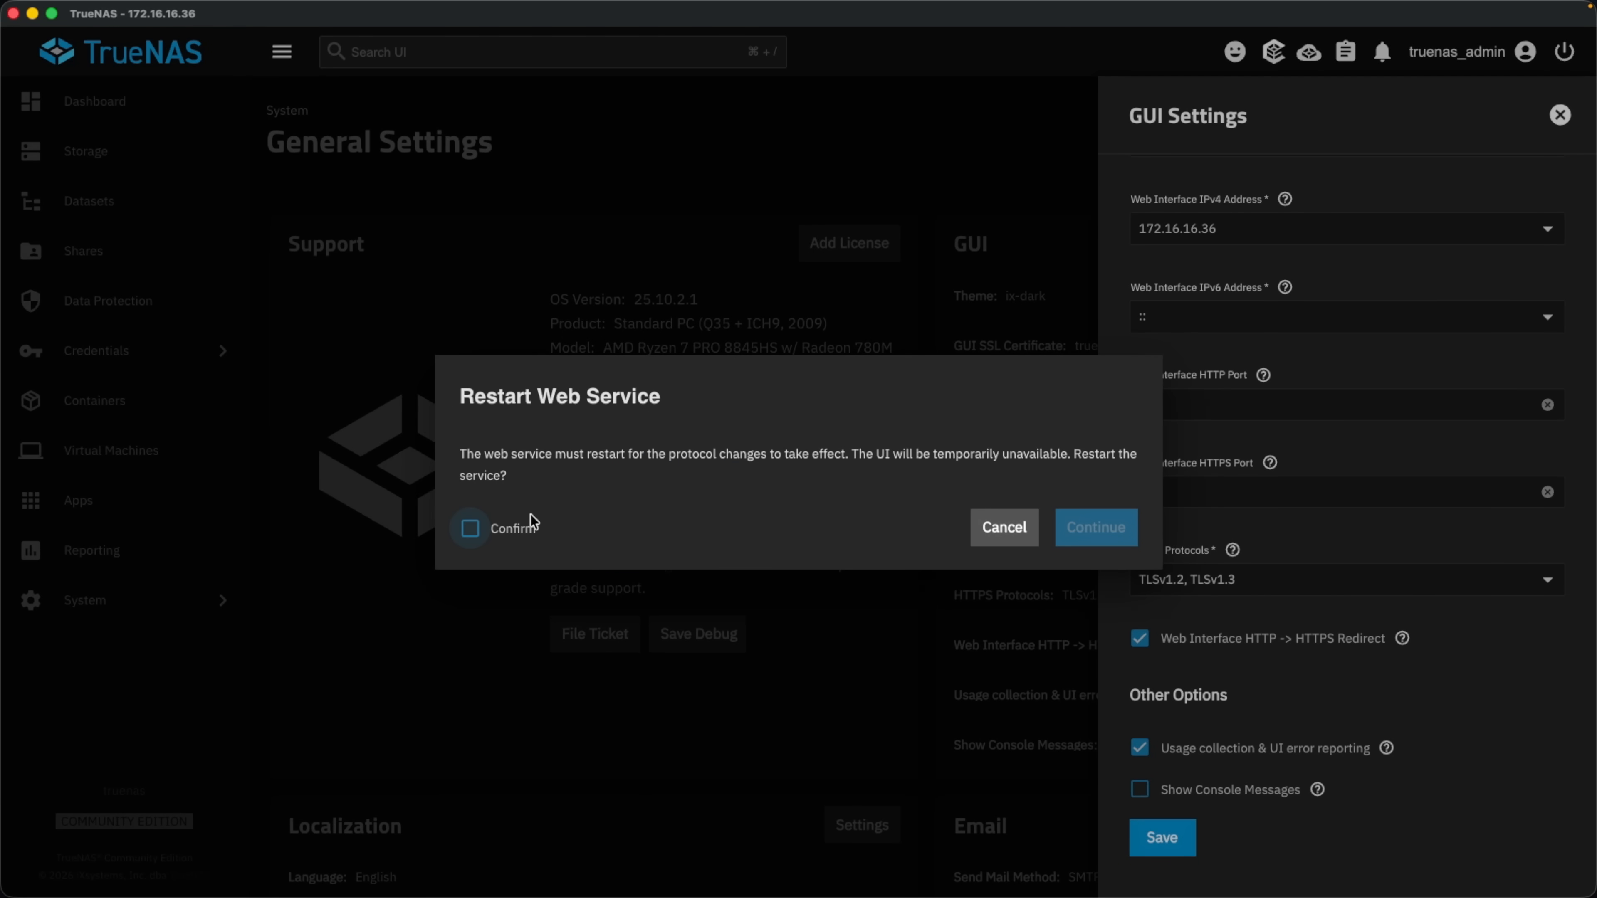
left_click(492, 533)
Restart the web service and log back in as admin with the password and 2FA code.
left_click(1108, 532)
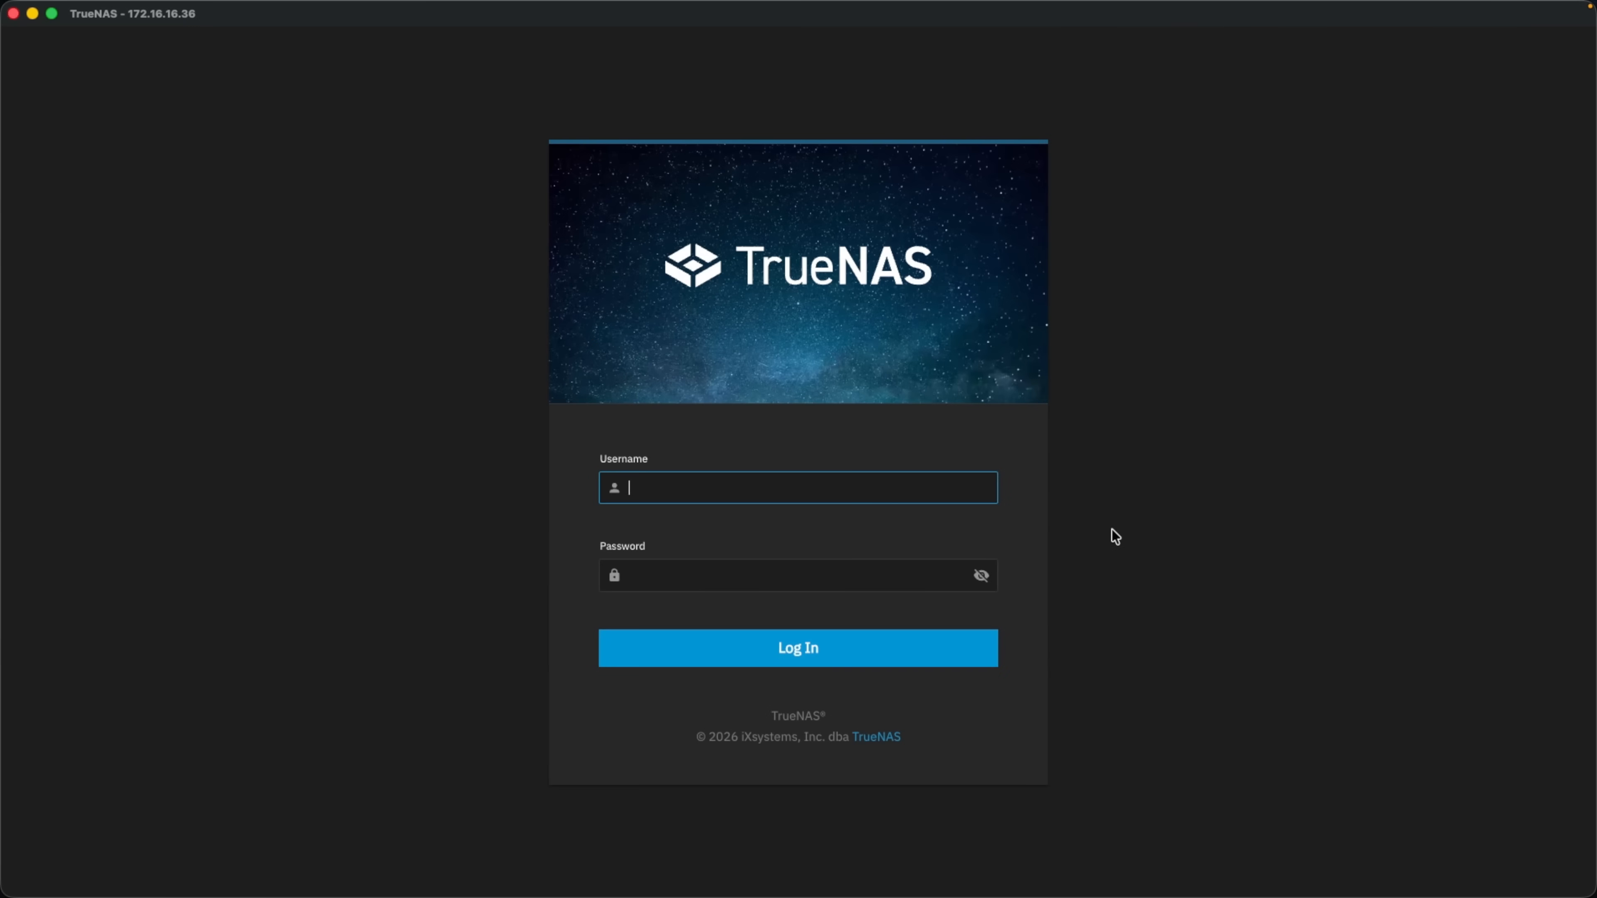
left_click(764, 651)
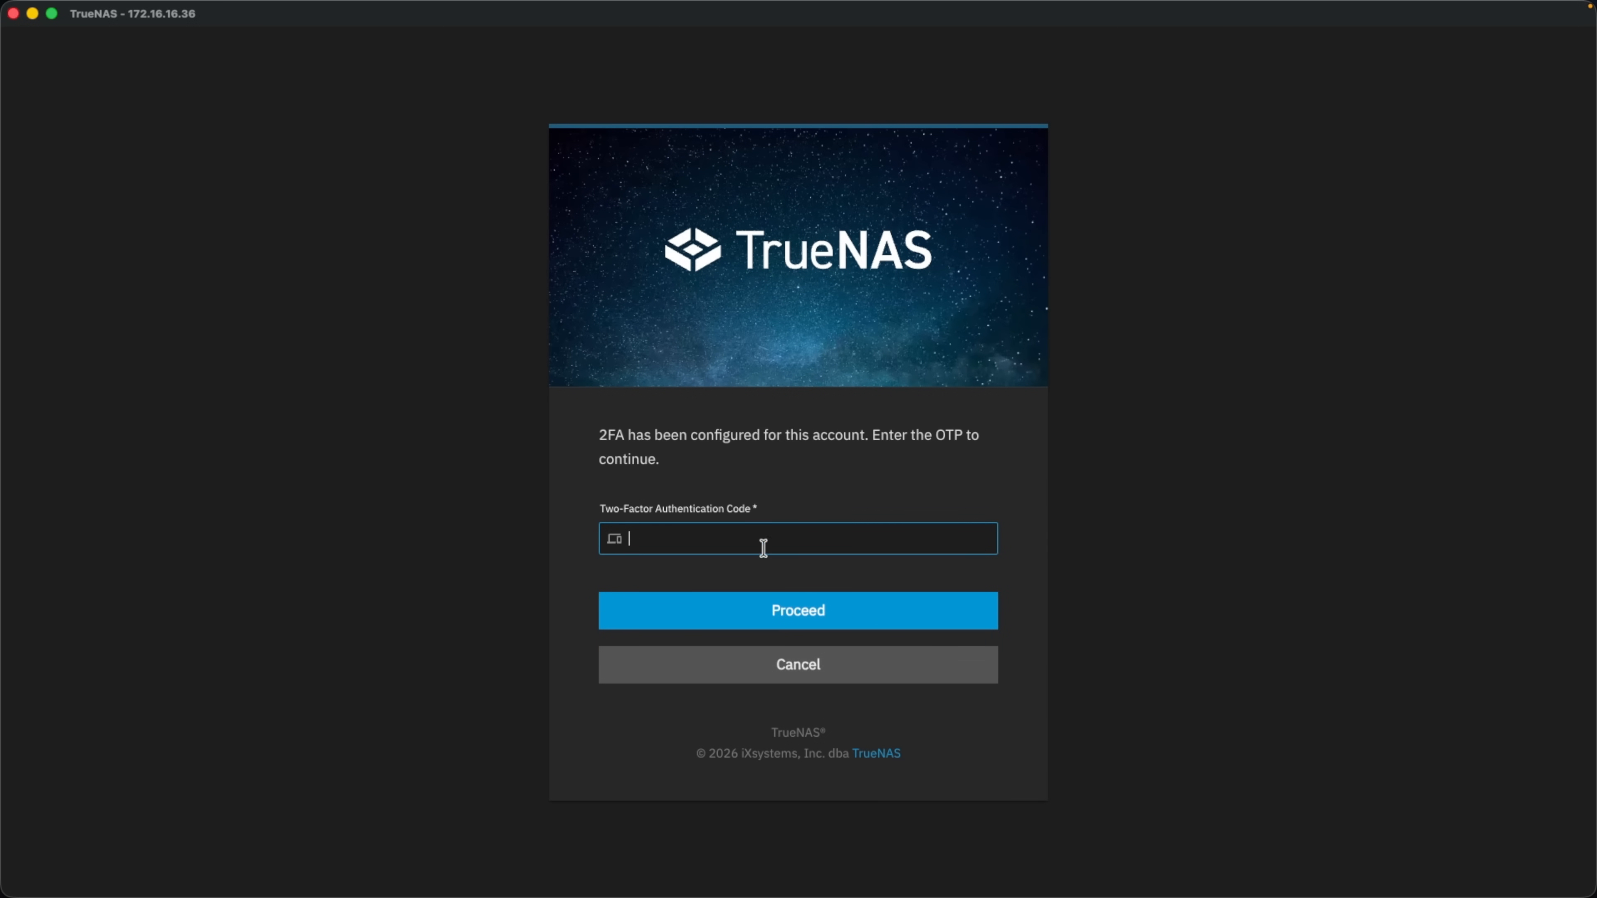
key("super+v")
left_click(773, 611)
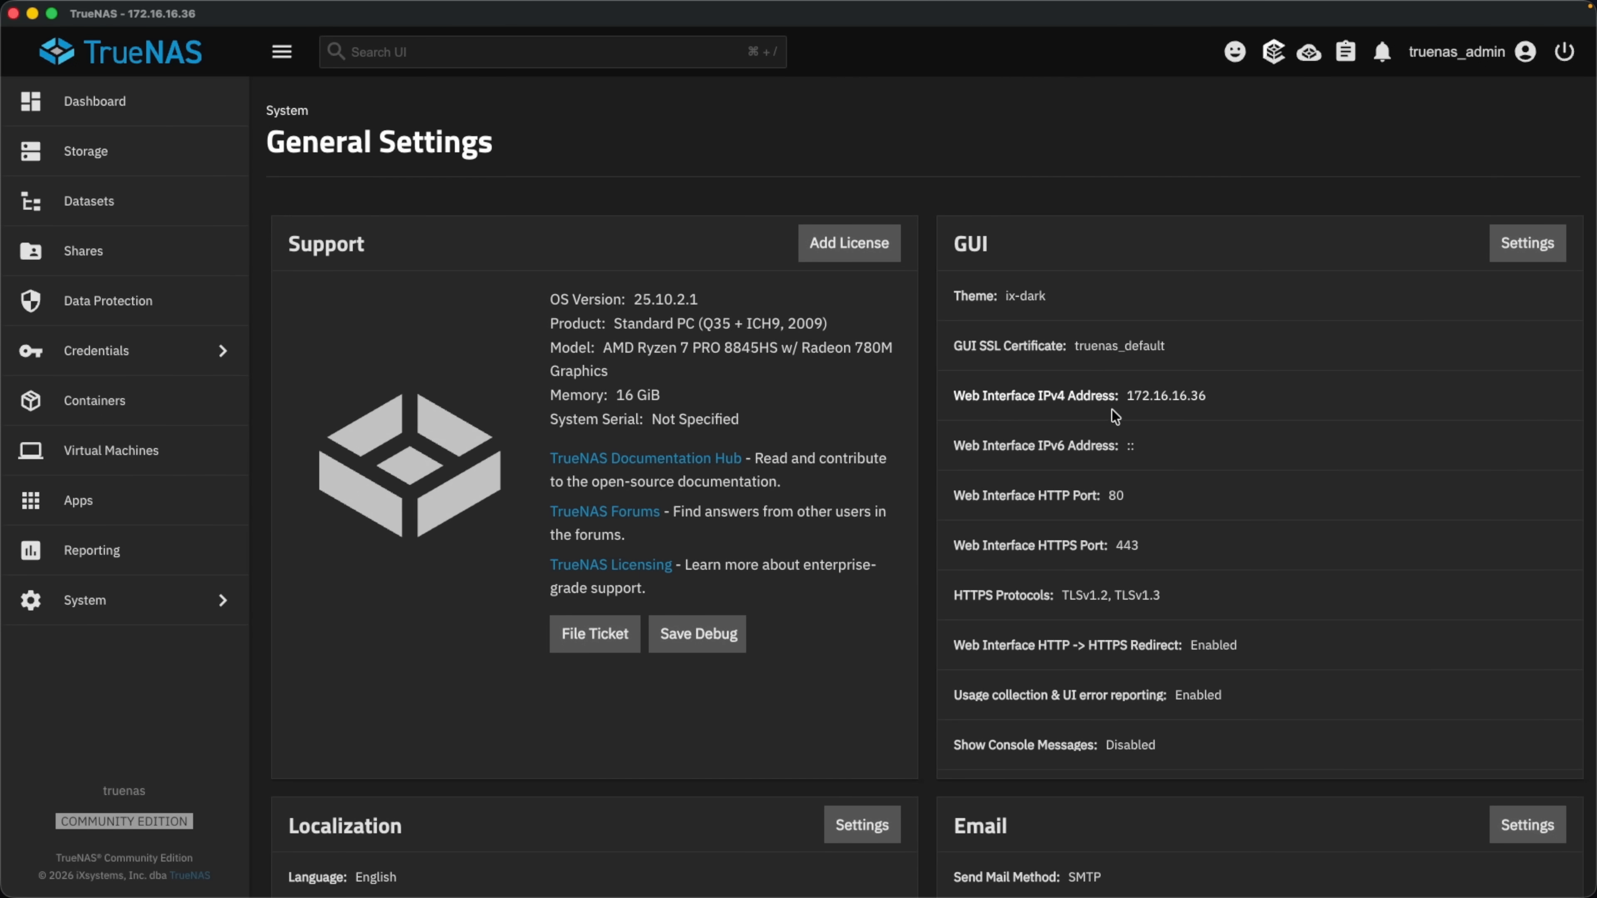
Enable Show Console Messages in the GUI settings and save.
left_click(1518, 257)
scroll(1215, 346, "down", 3)
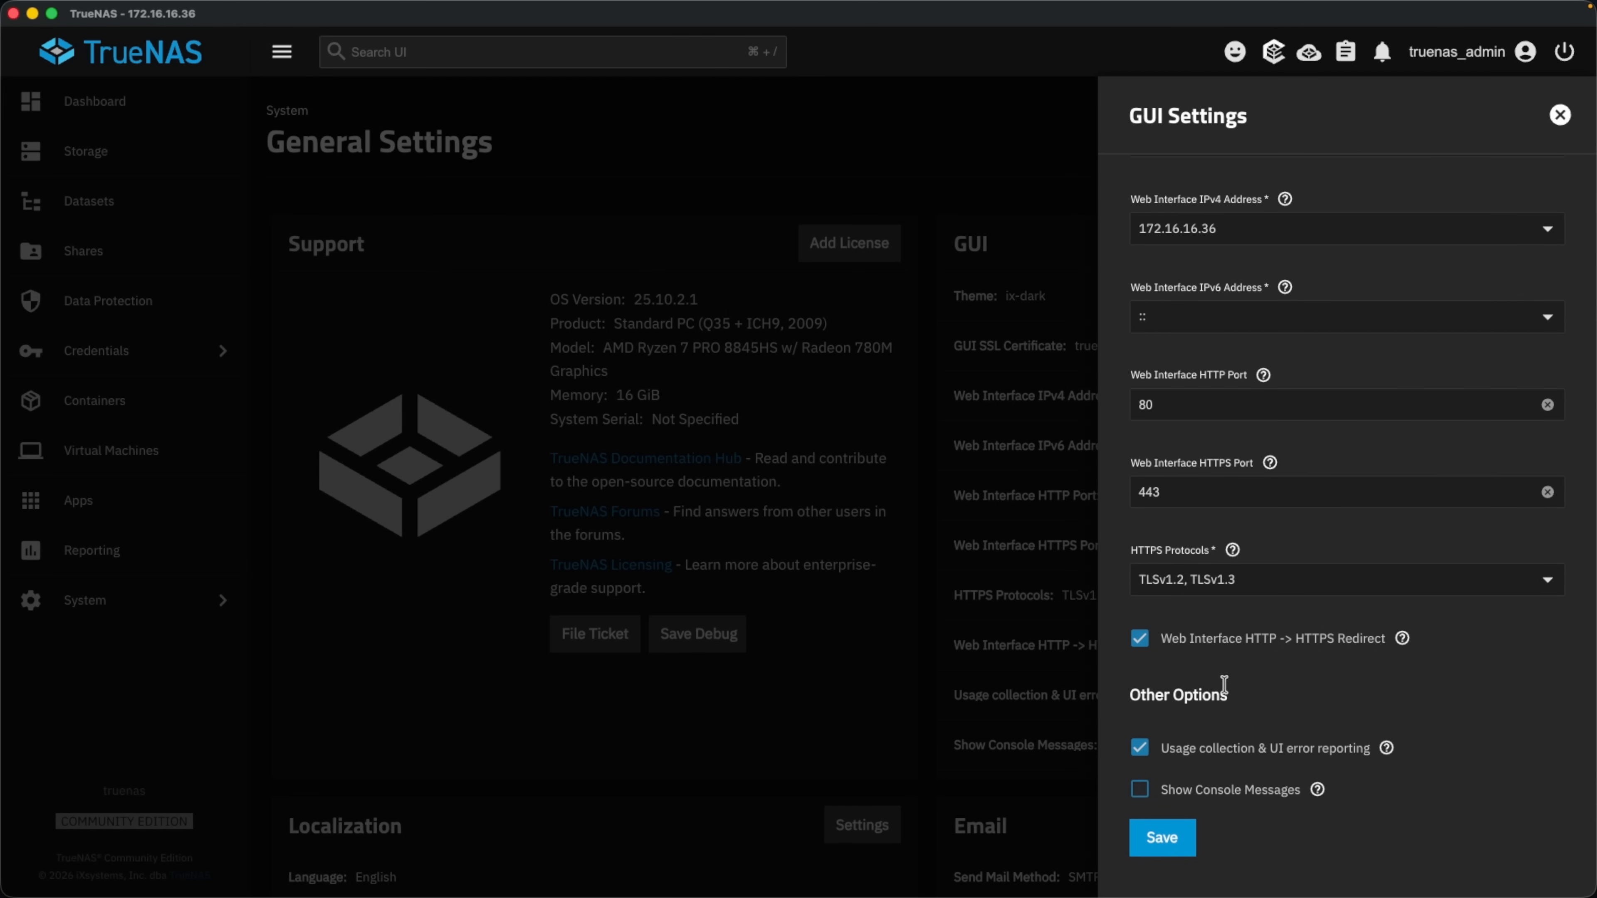
left_click(1164, 796)
left_click(1163, 836)
Expand the console messages into a full log, close it, and open the System pages list.
scroll(875, 665, "down", 1)
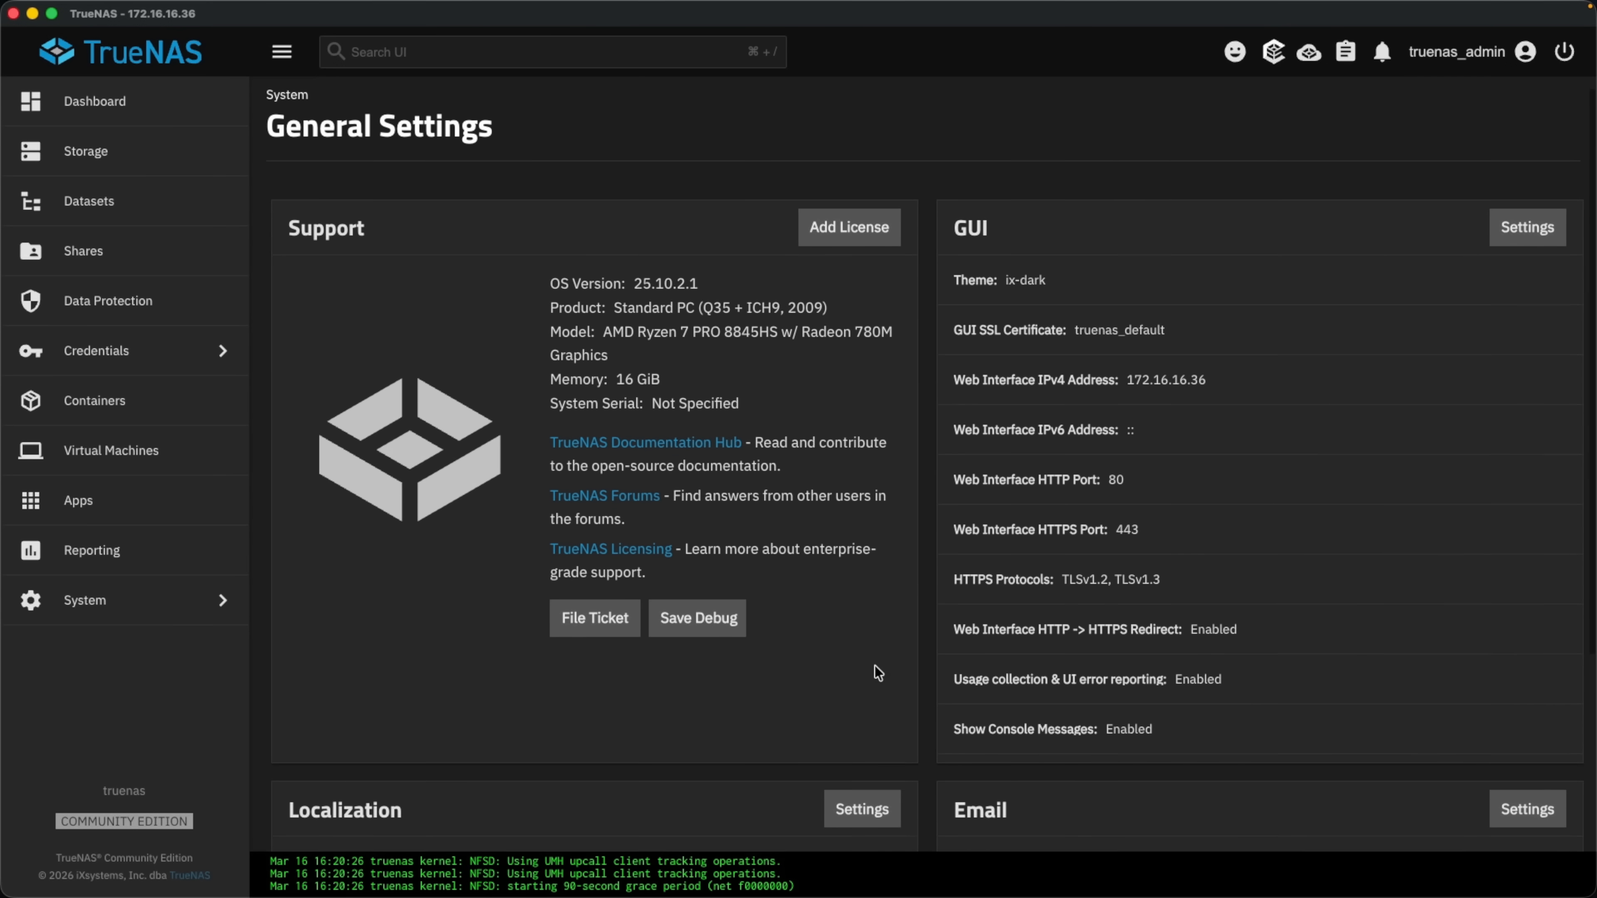
left_click(549, 885)
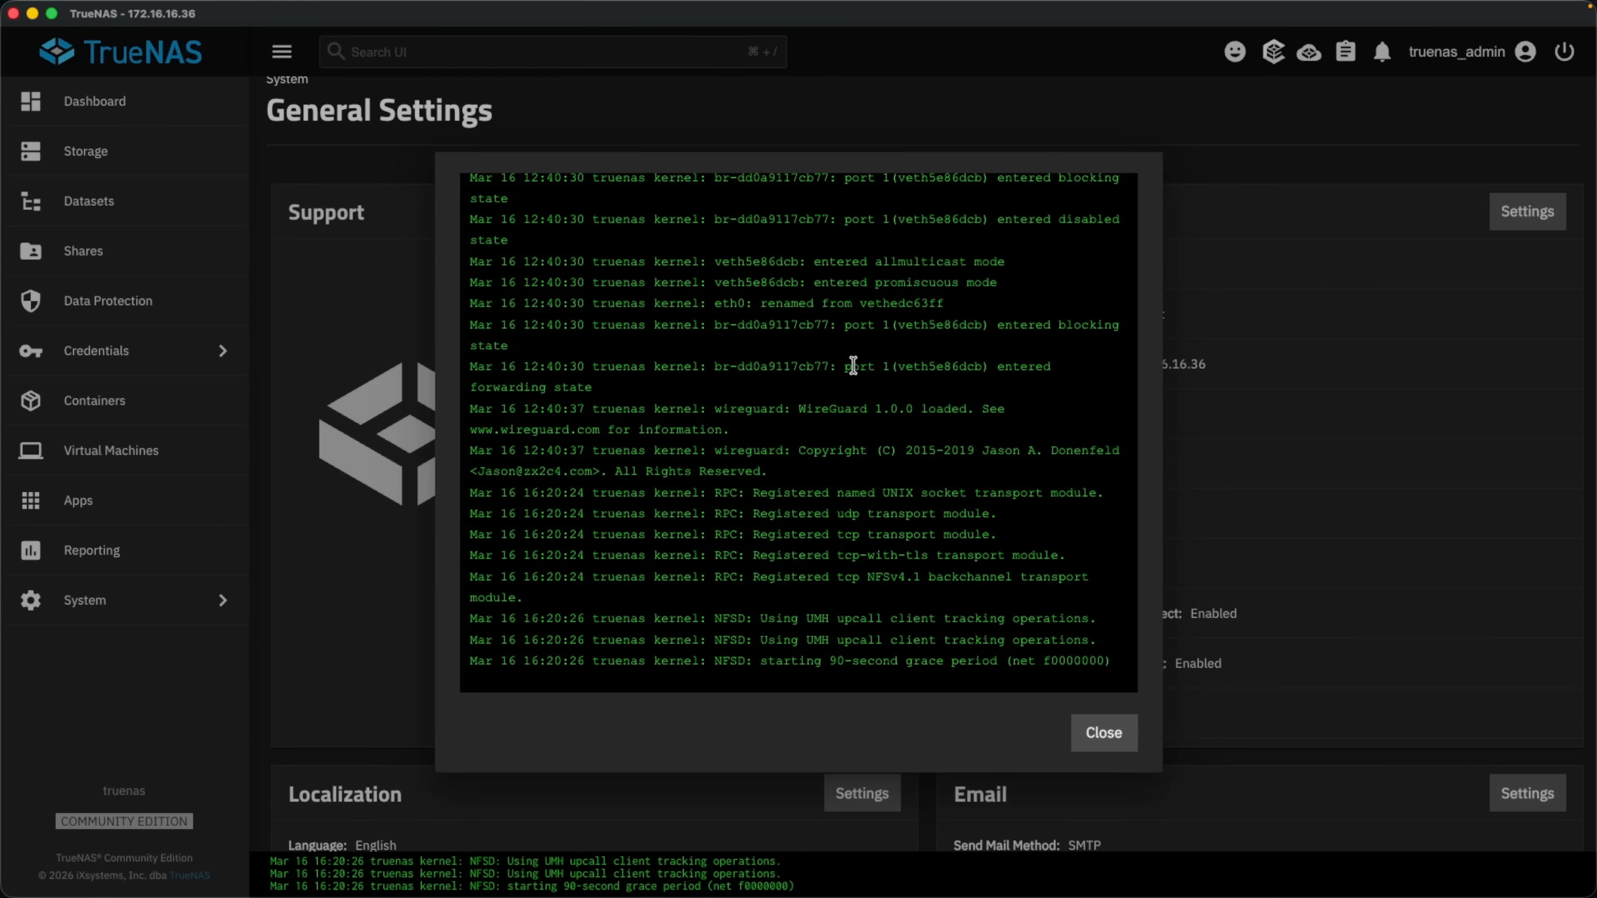
left_click(1094, 731)
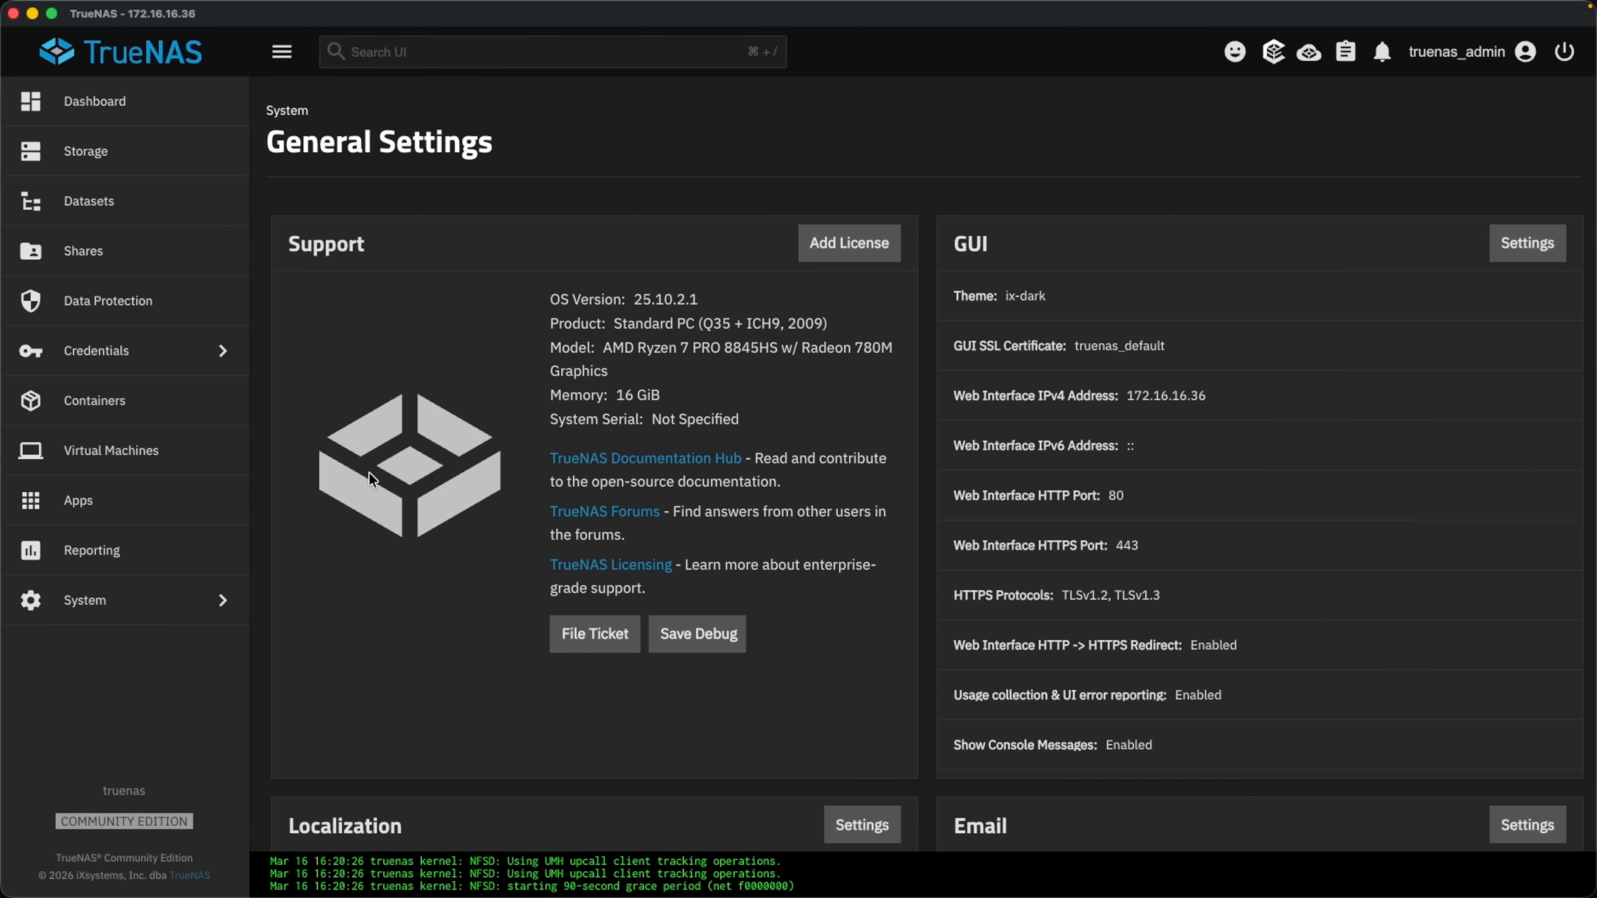
left_click(193, 607)
In Advanced Settings, add 172.16.16.0/24 as an allowed IP address.
left_click(406, 221)
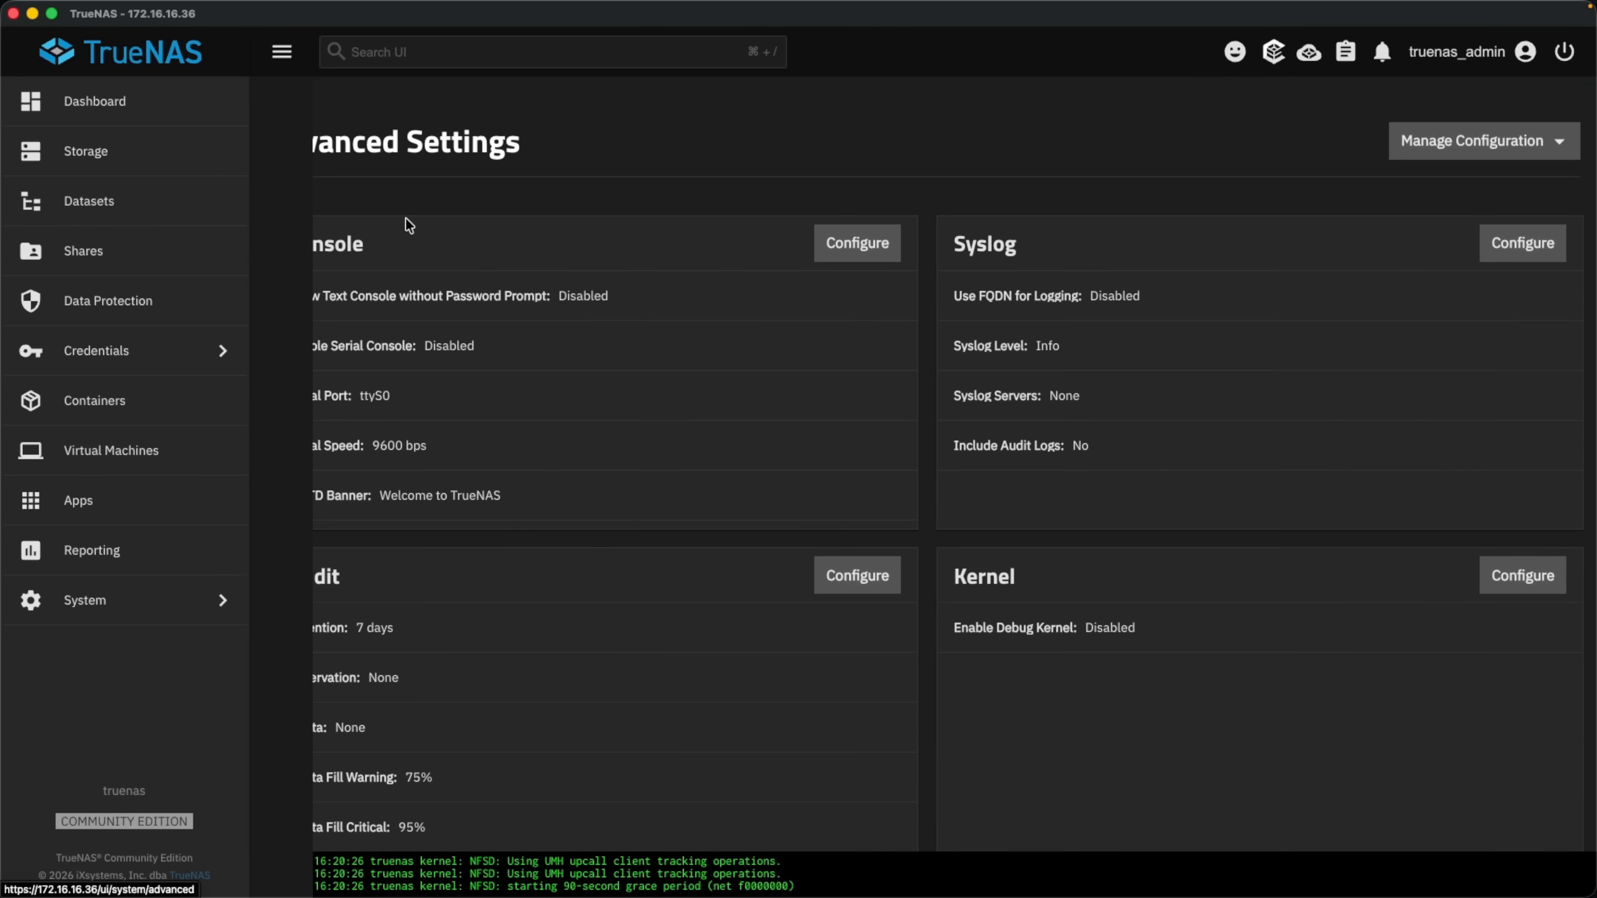
scroll(1192, 426, "down", 10)
scroll(1193, 426, "down", 9)
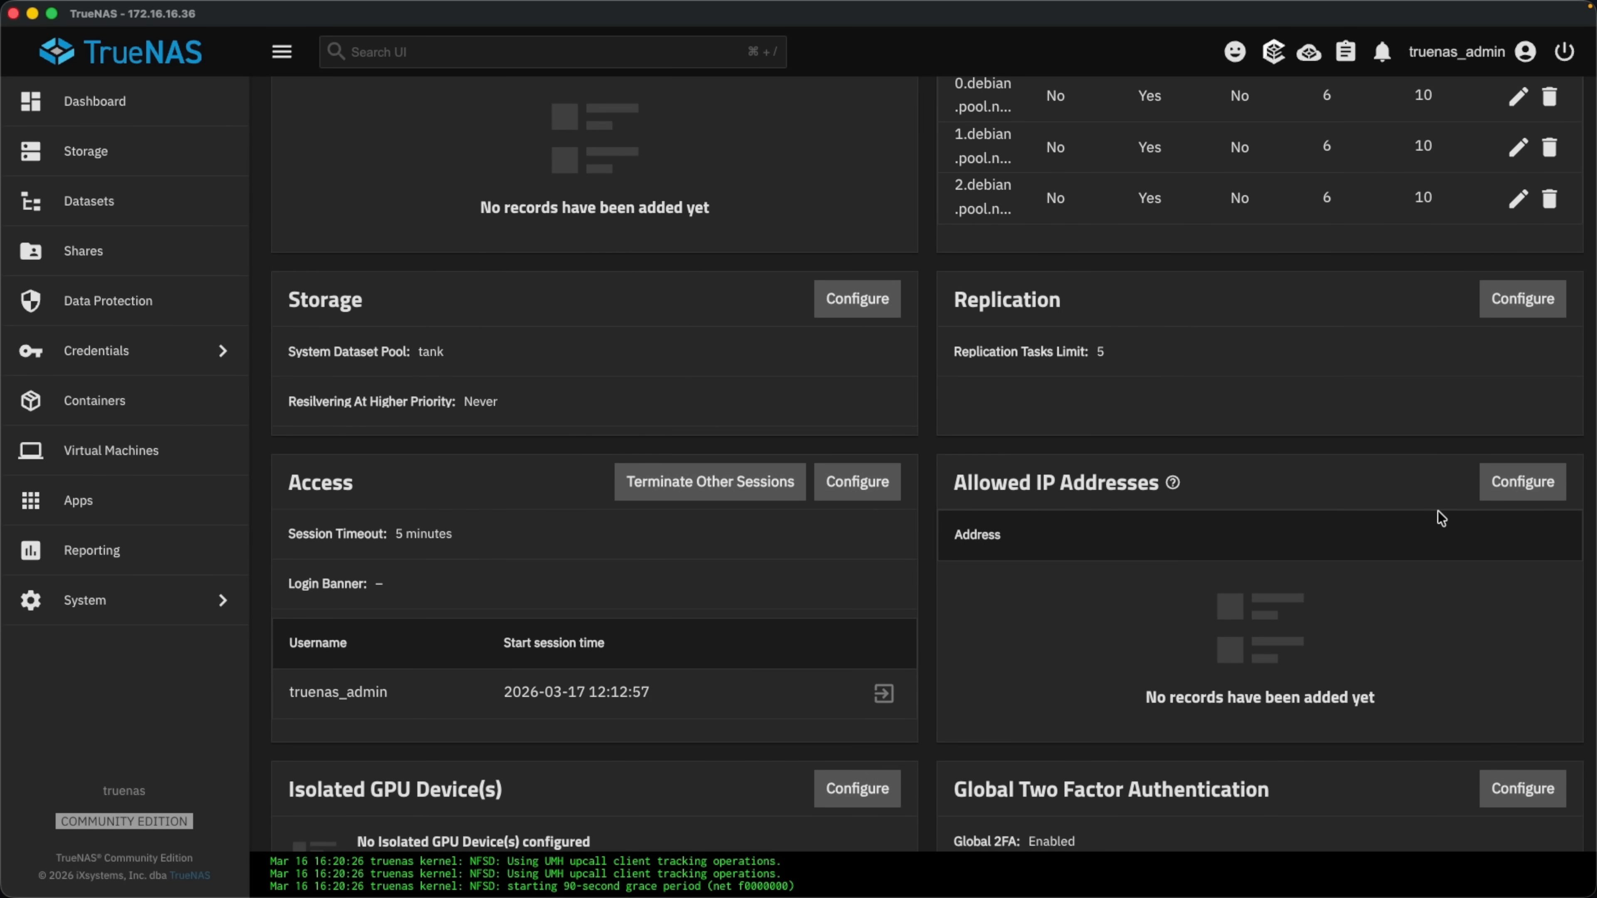
left_click(1512, 493)
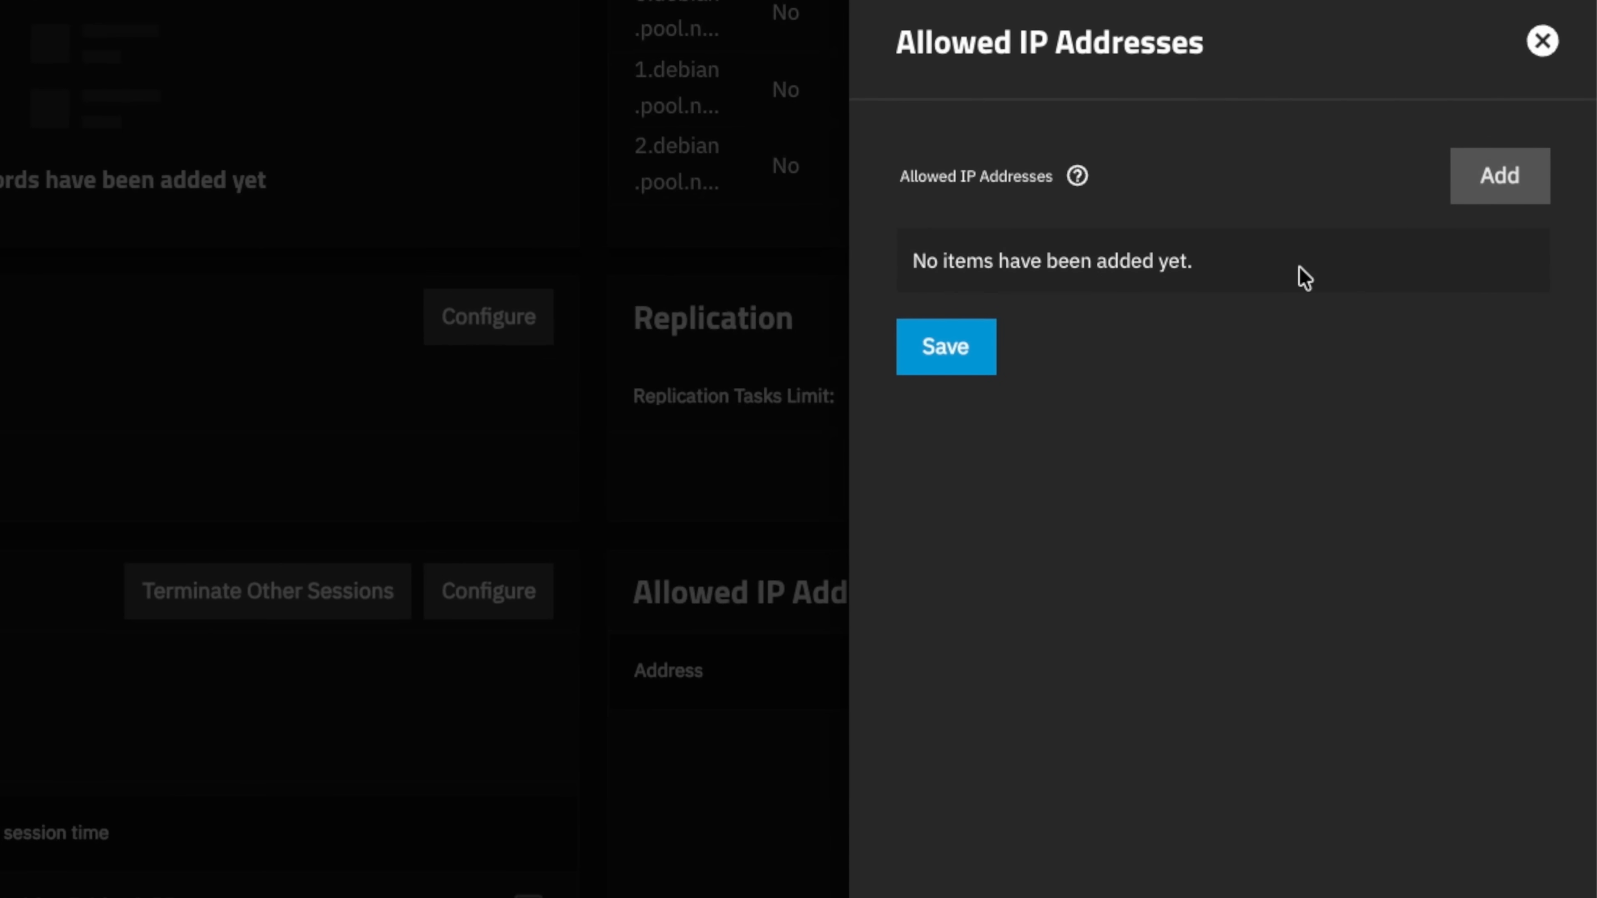
left_click(1511, 189)
left_click(1055, 379)
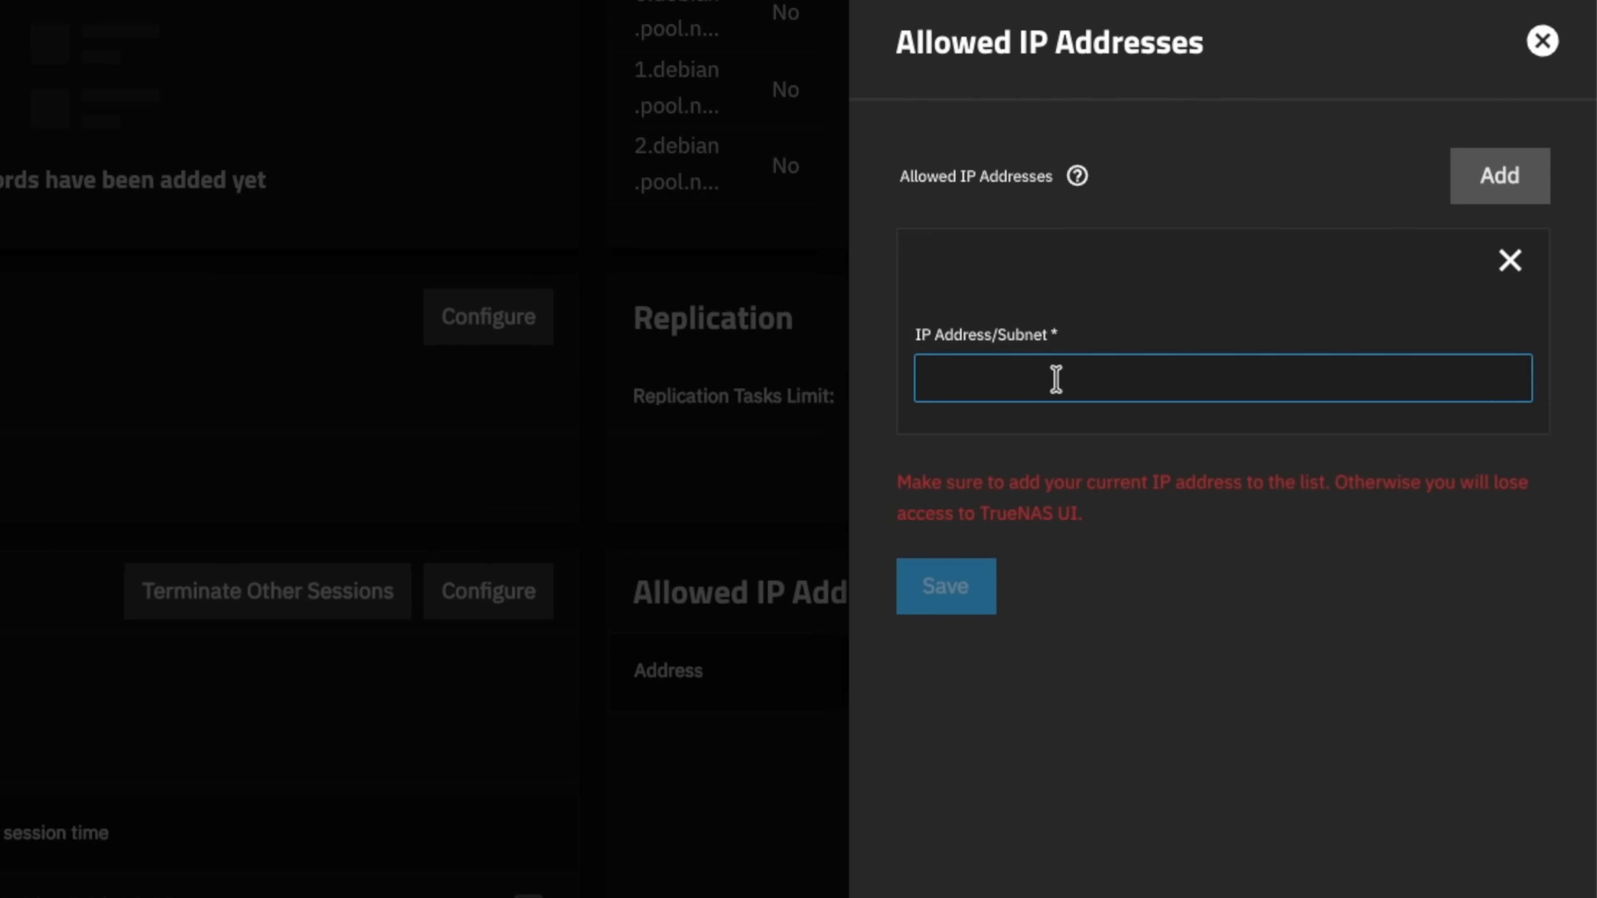
type("172.16.16.0/24")
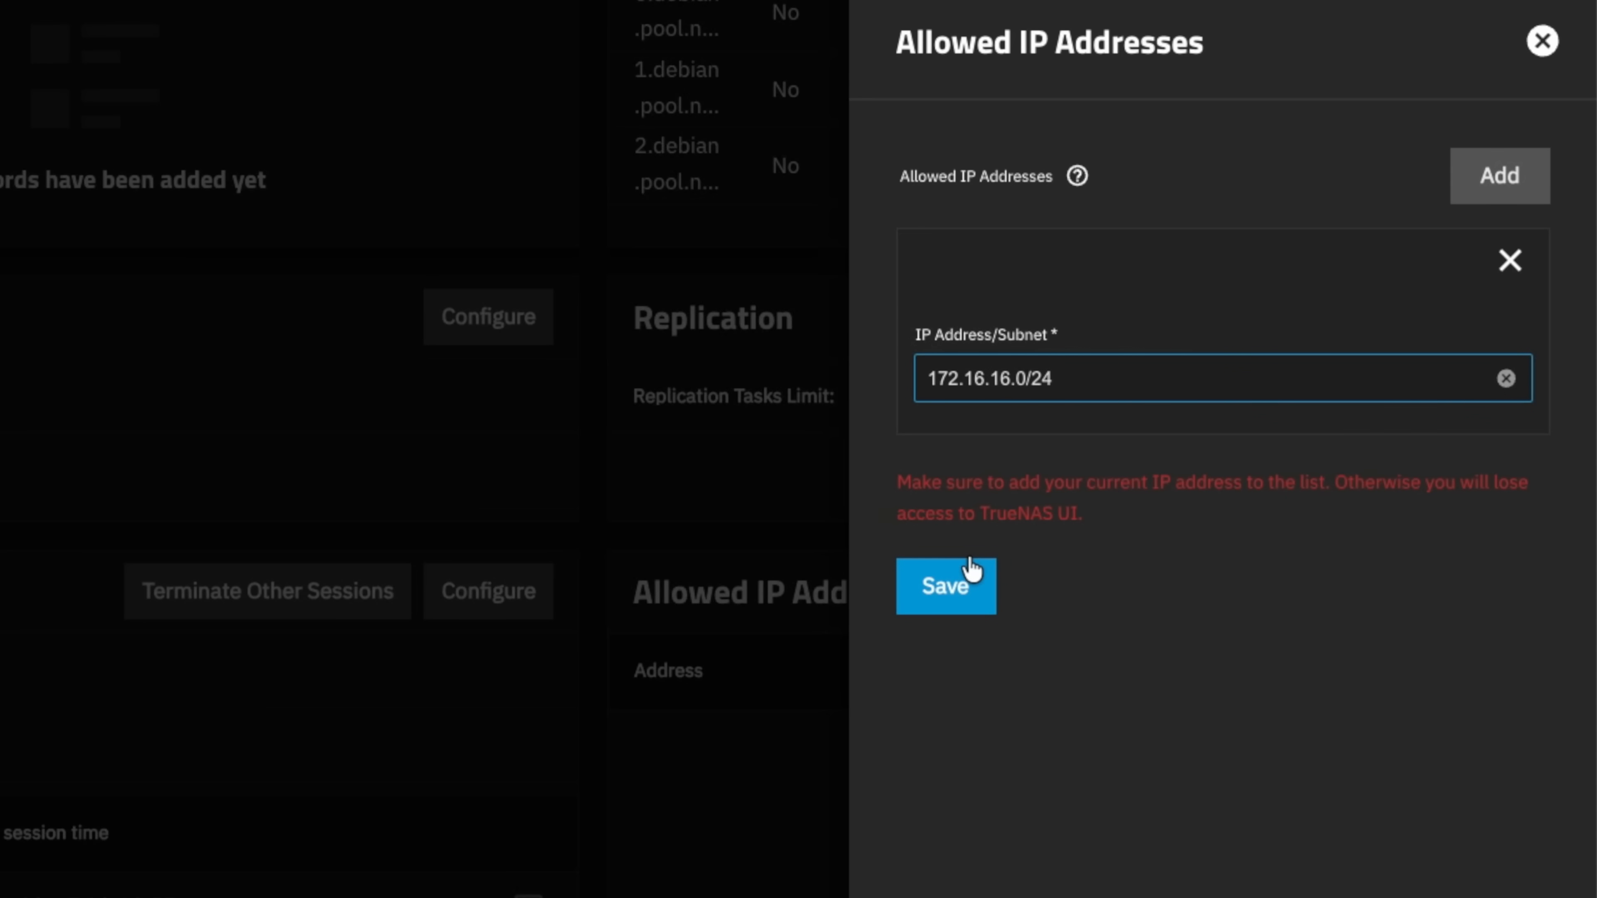
Add 172.16.16.9 as a second allowed IP address.
left_click(1486, 184)
left_click(1082, 596)
type("172.16.16.0/24")
key("BackSpace")
key("BackSpace")
key("BackSpace")
key("BackSpace")
type("9")
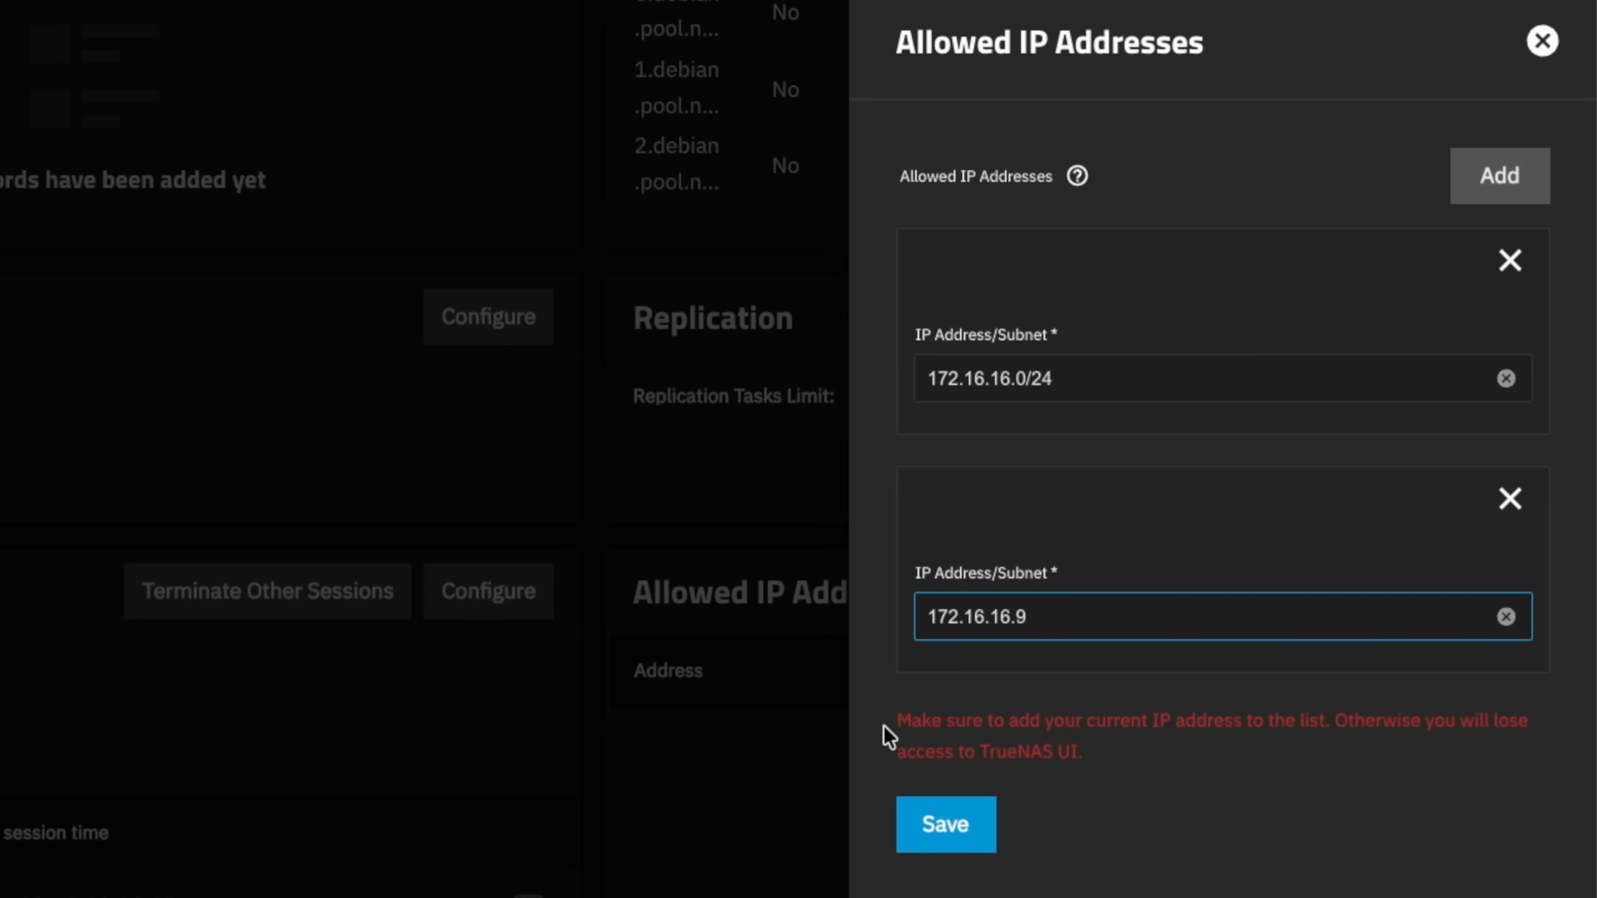
left_click_drag(893, 721, 1179, 759)
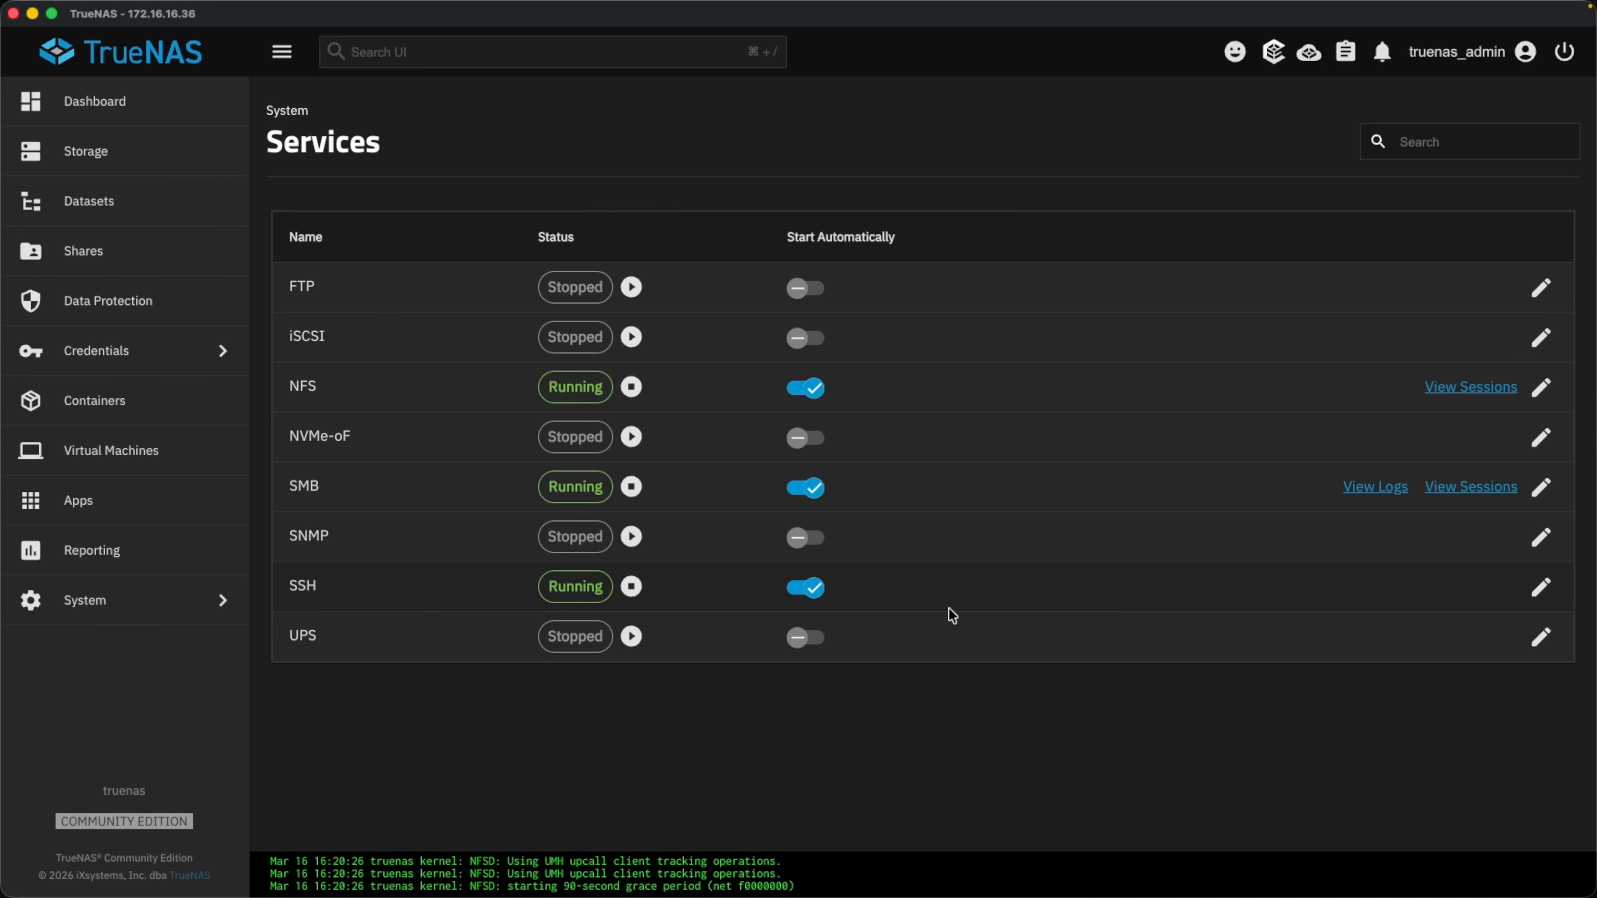
Bind the SSH service to the enp6s18: management interface under its advanced options and save.
left_click(1539, 592)
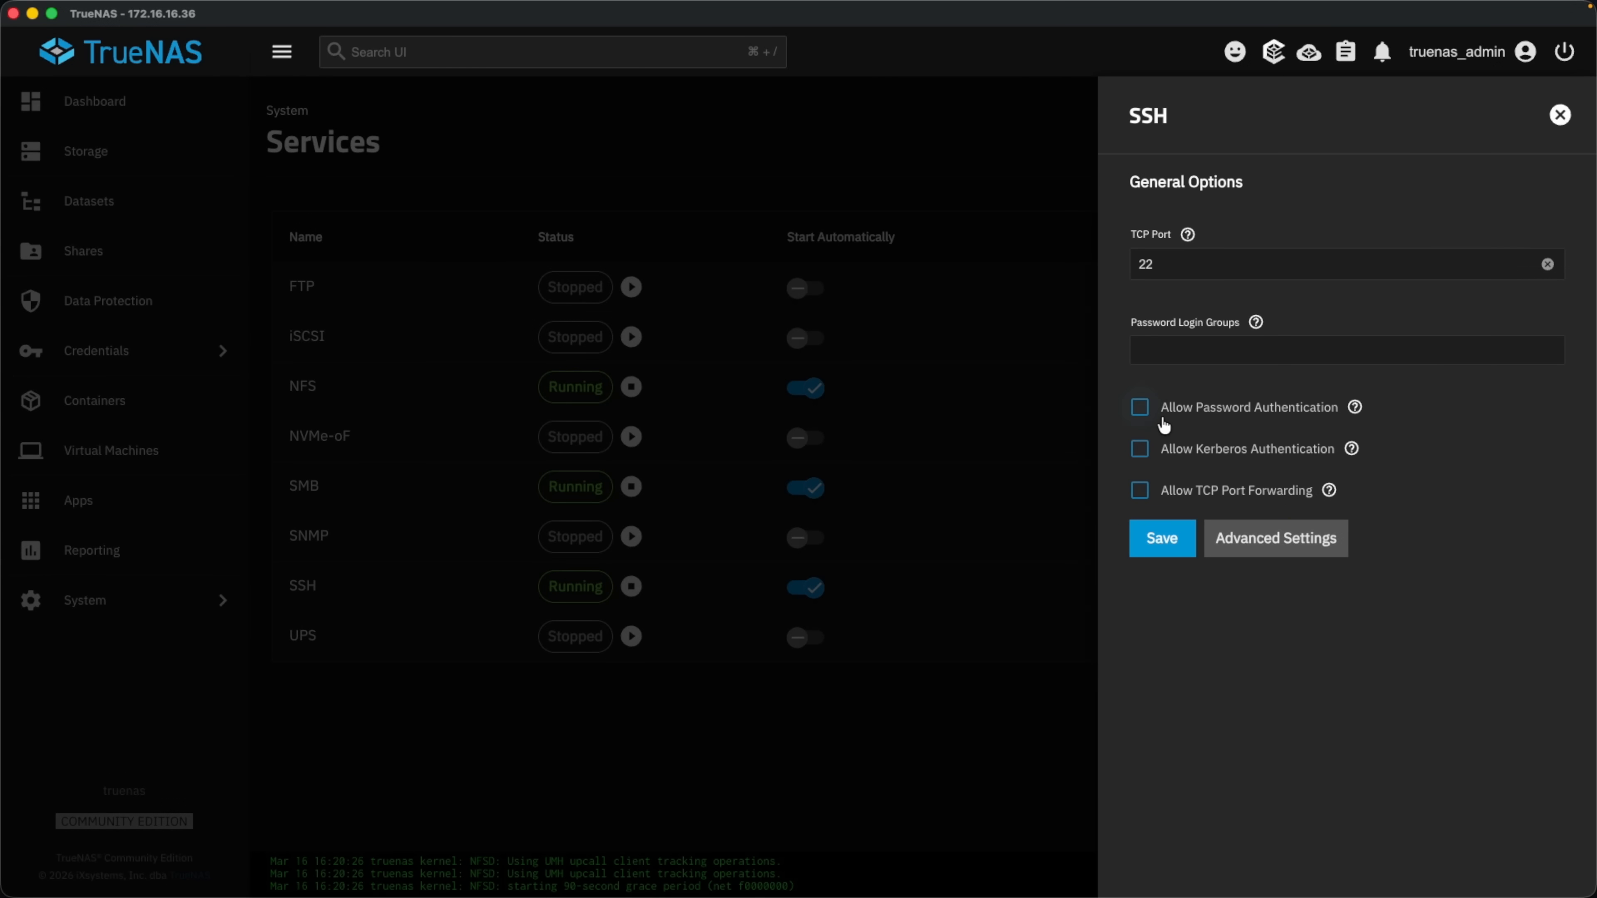
left_click(1280, 539)
scroll(1283, 546, "down", 2)
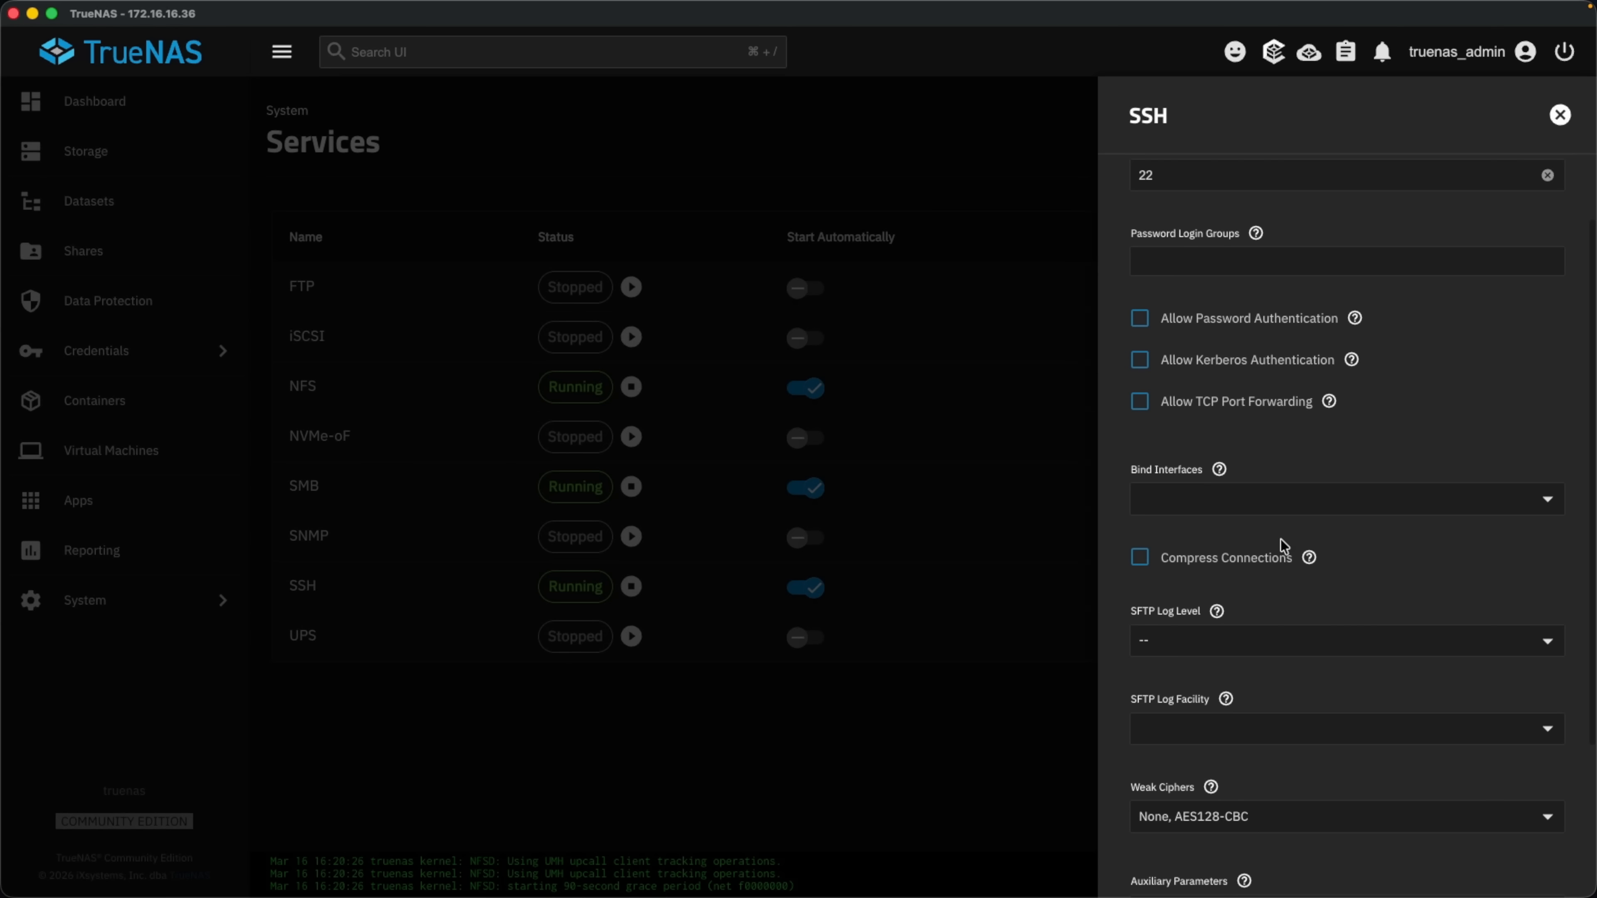
left_click(1249, 509)
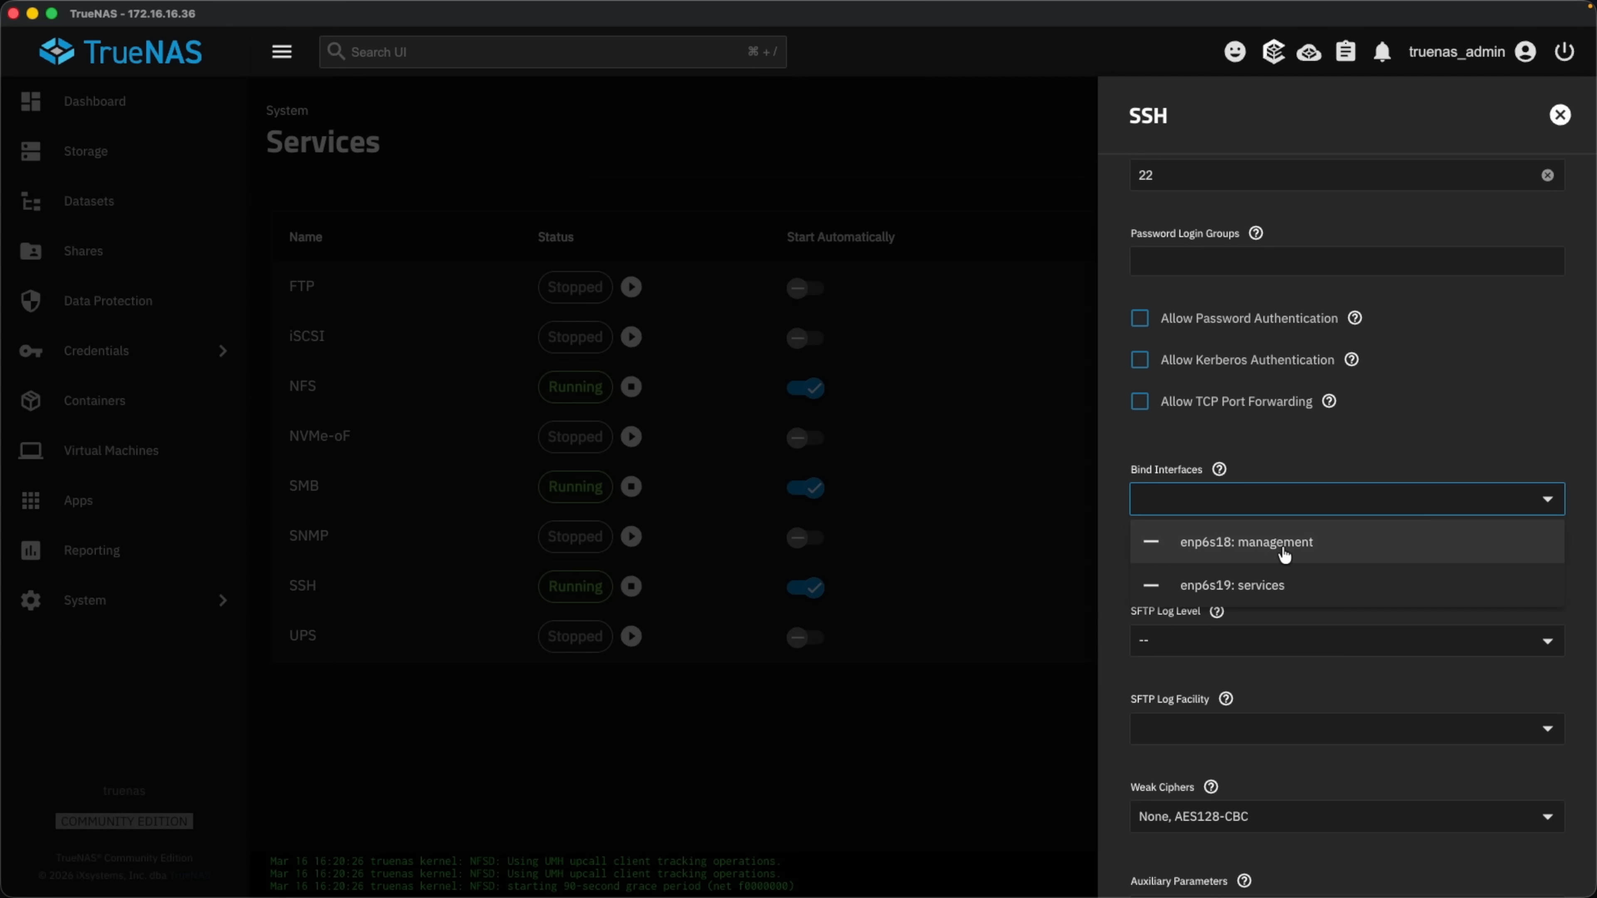
left_click(1149, 546)
left_click(1322, 447)
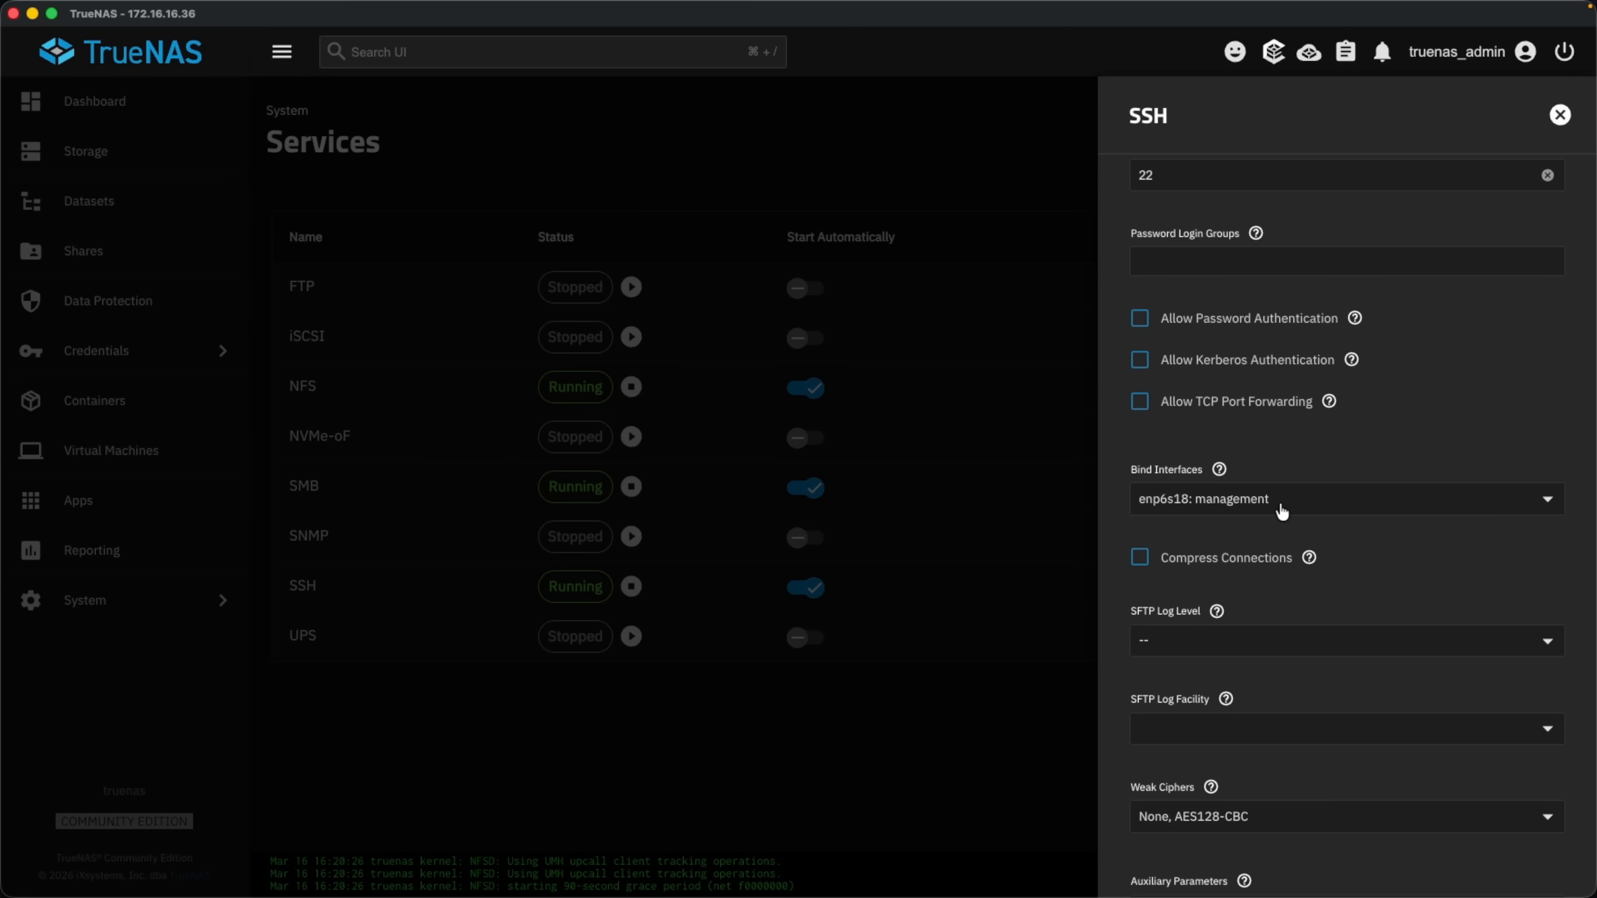
scroll(1326, 585, "down", 4)
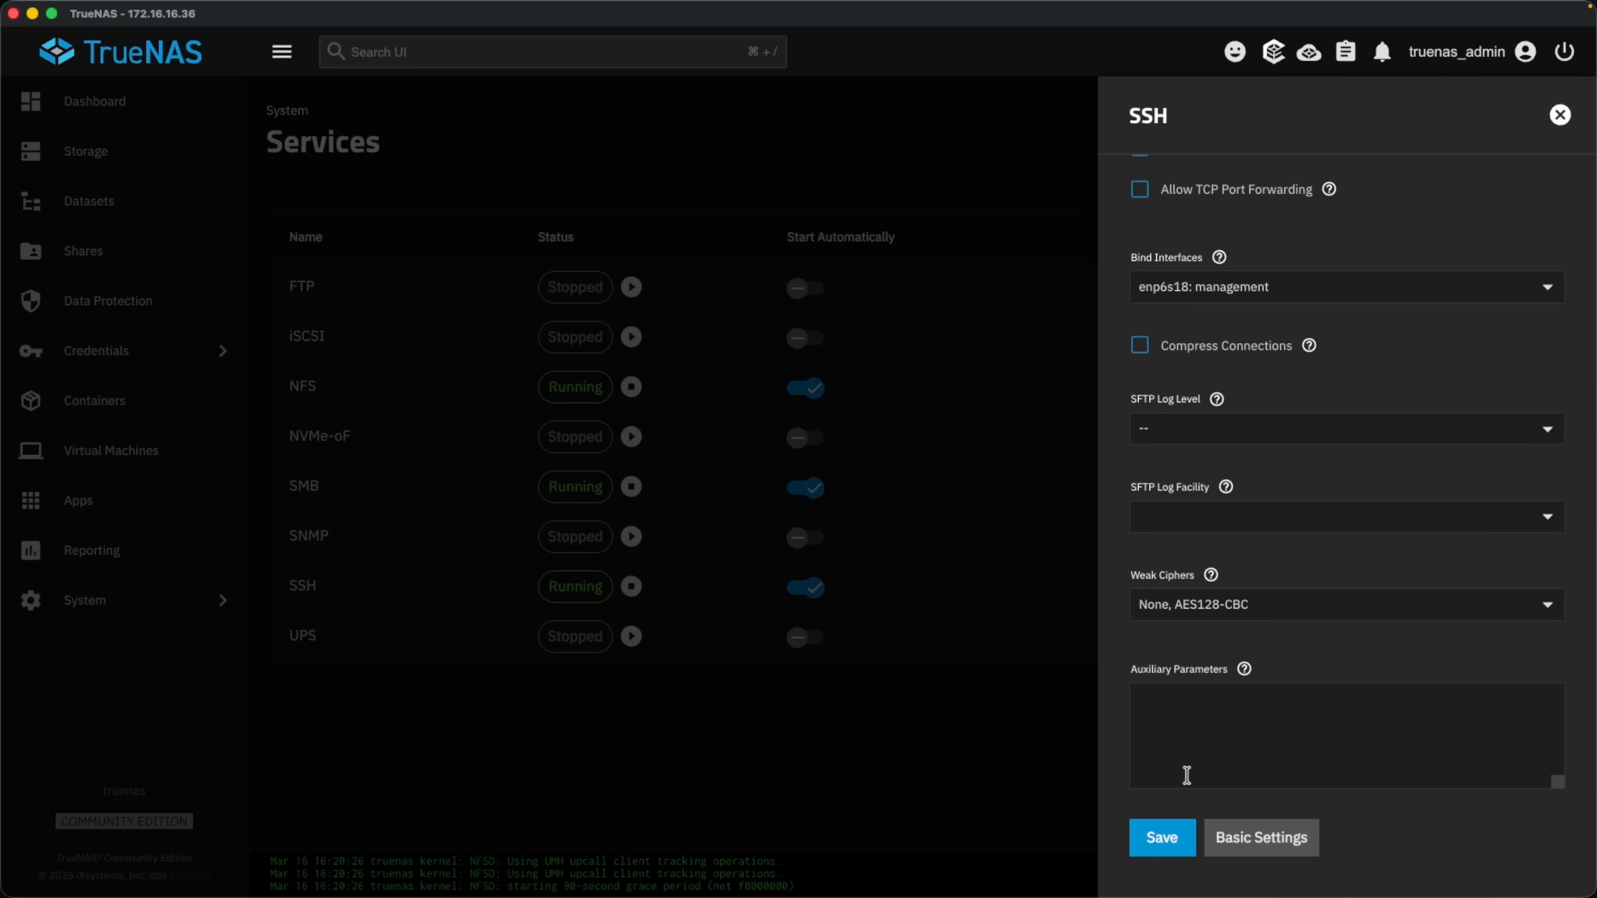
left_click(1161, 837)
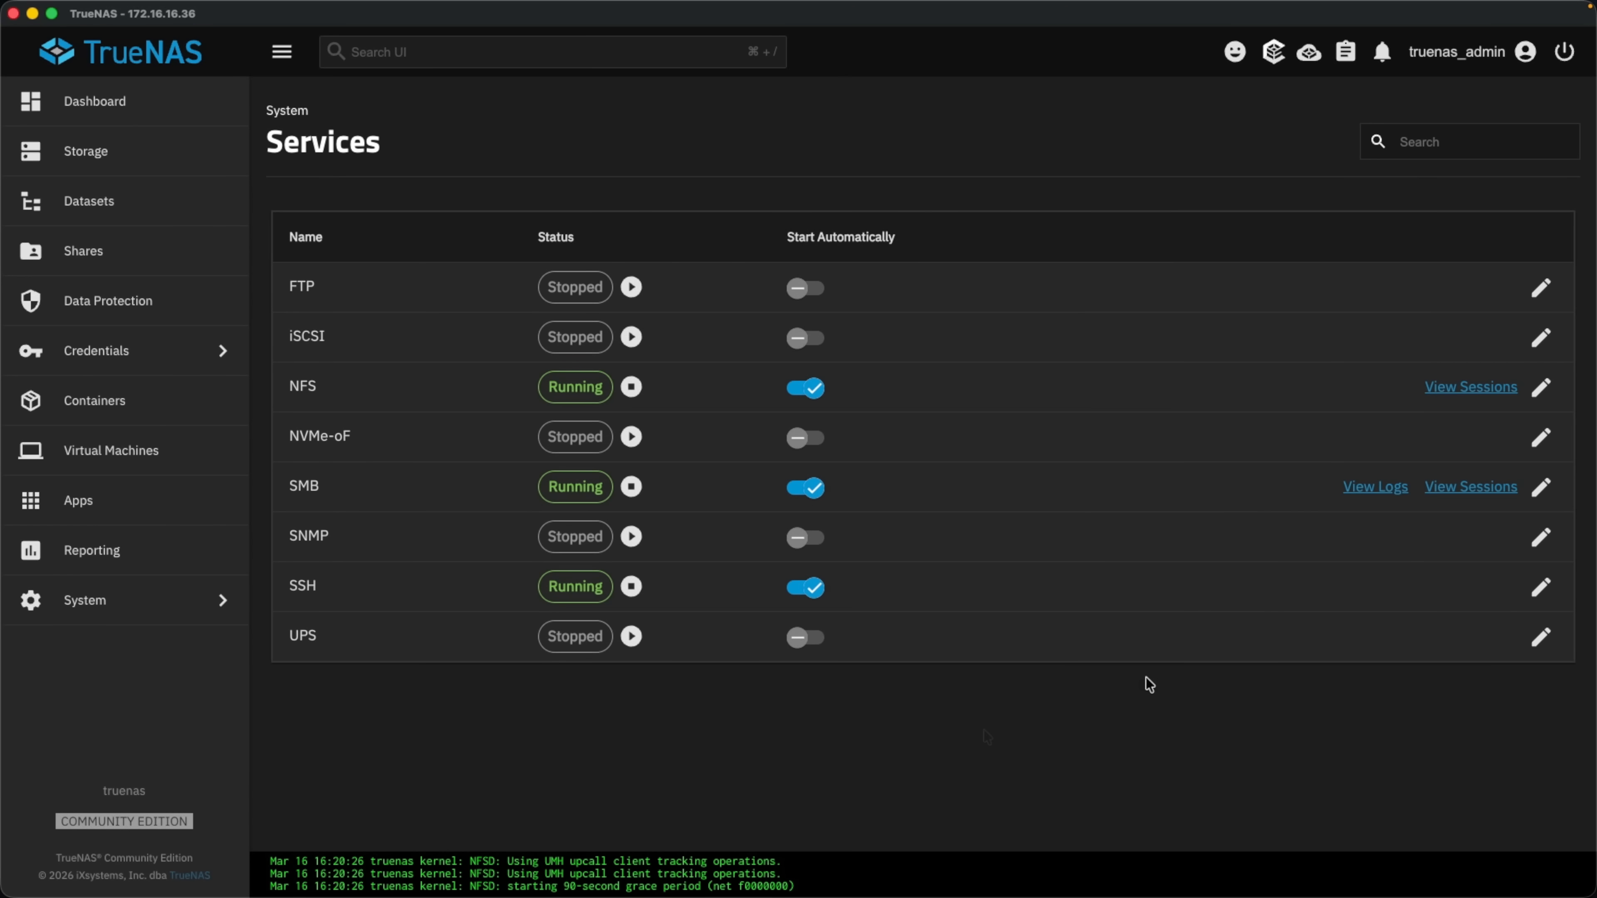
In the SMB advanced options, add a bind IP entry set to 172.16.16.36.
left_click(1541, 488)
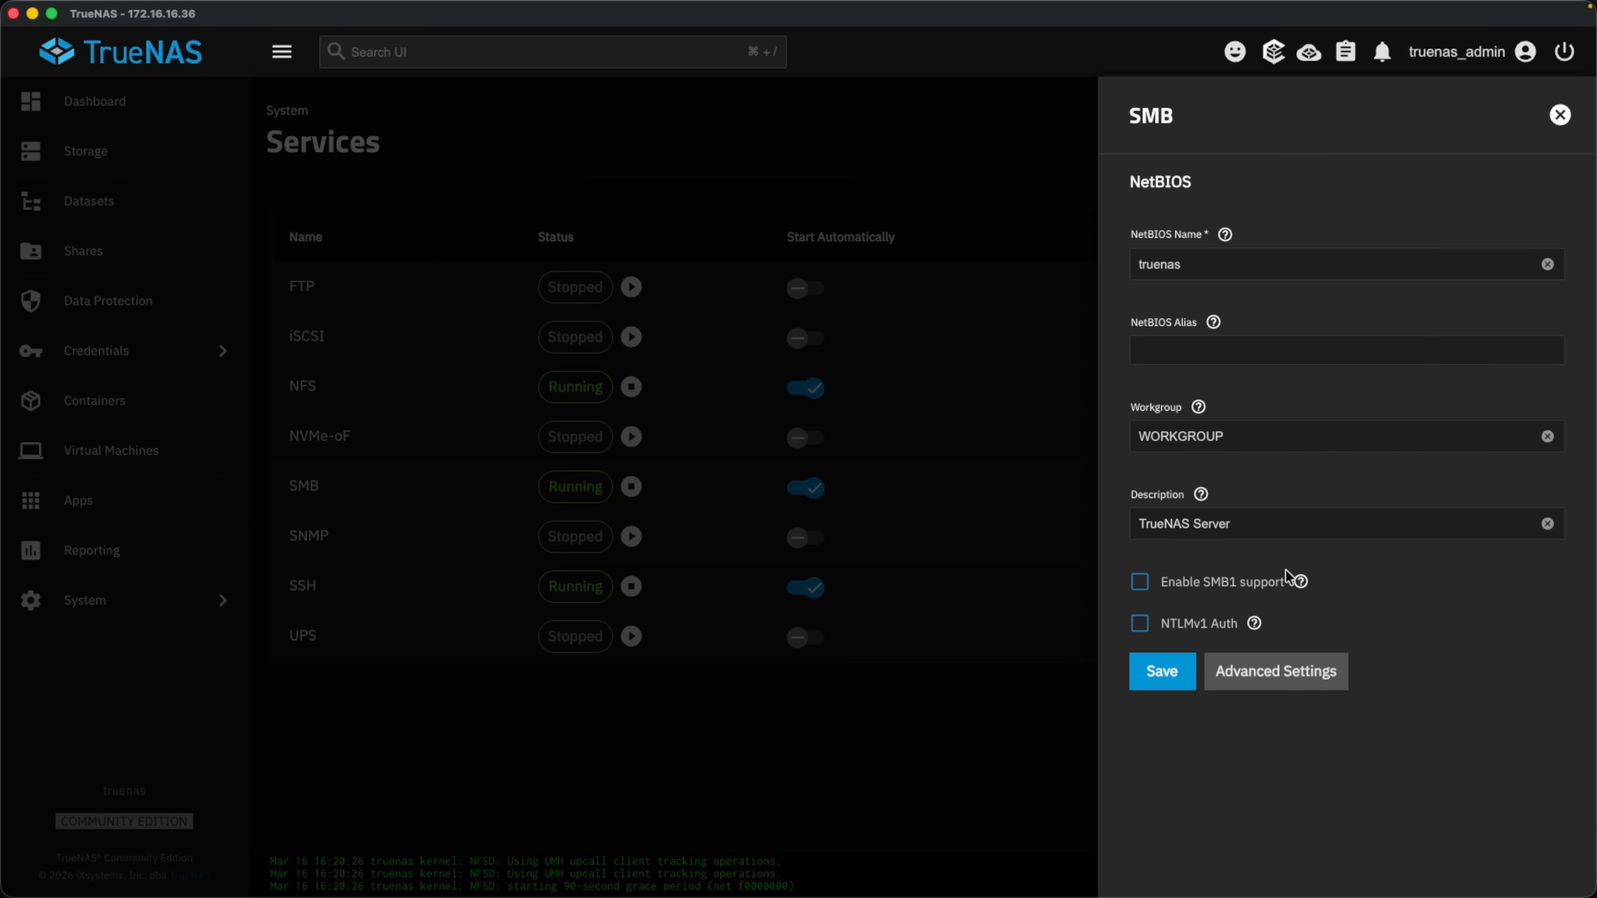
left_click(1270, 679)
scroll(1383, 598, "down", 4)
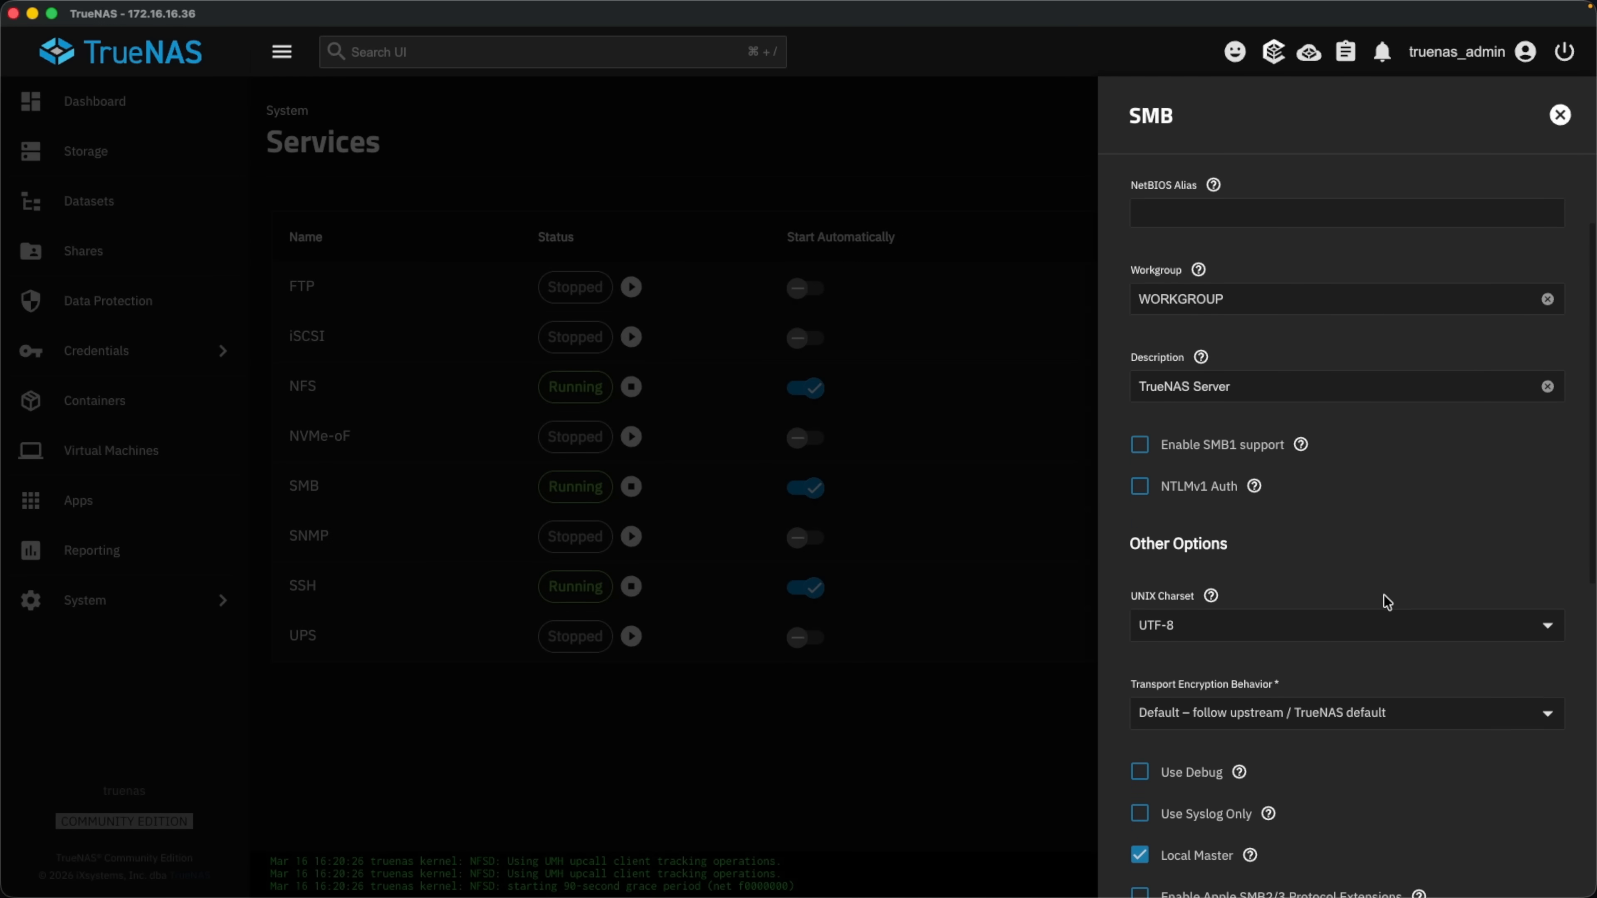
scroll(1383, 595, "down", 8)
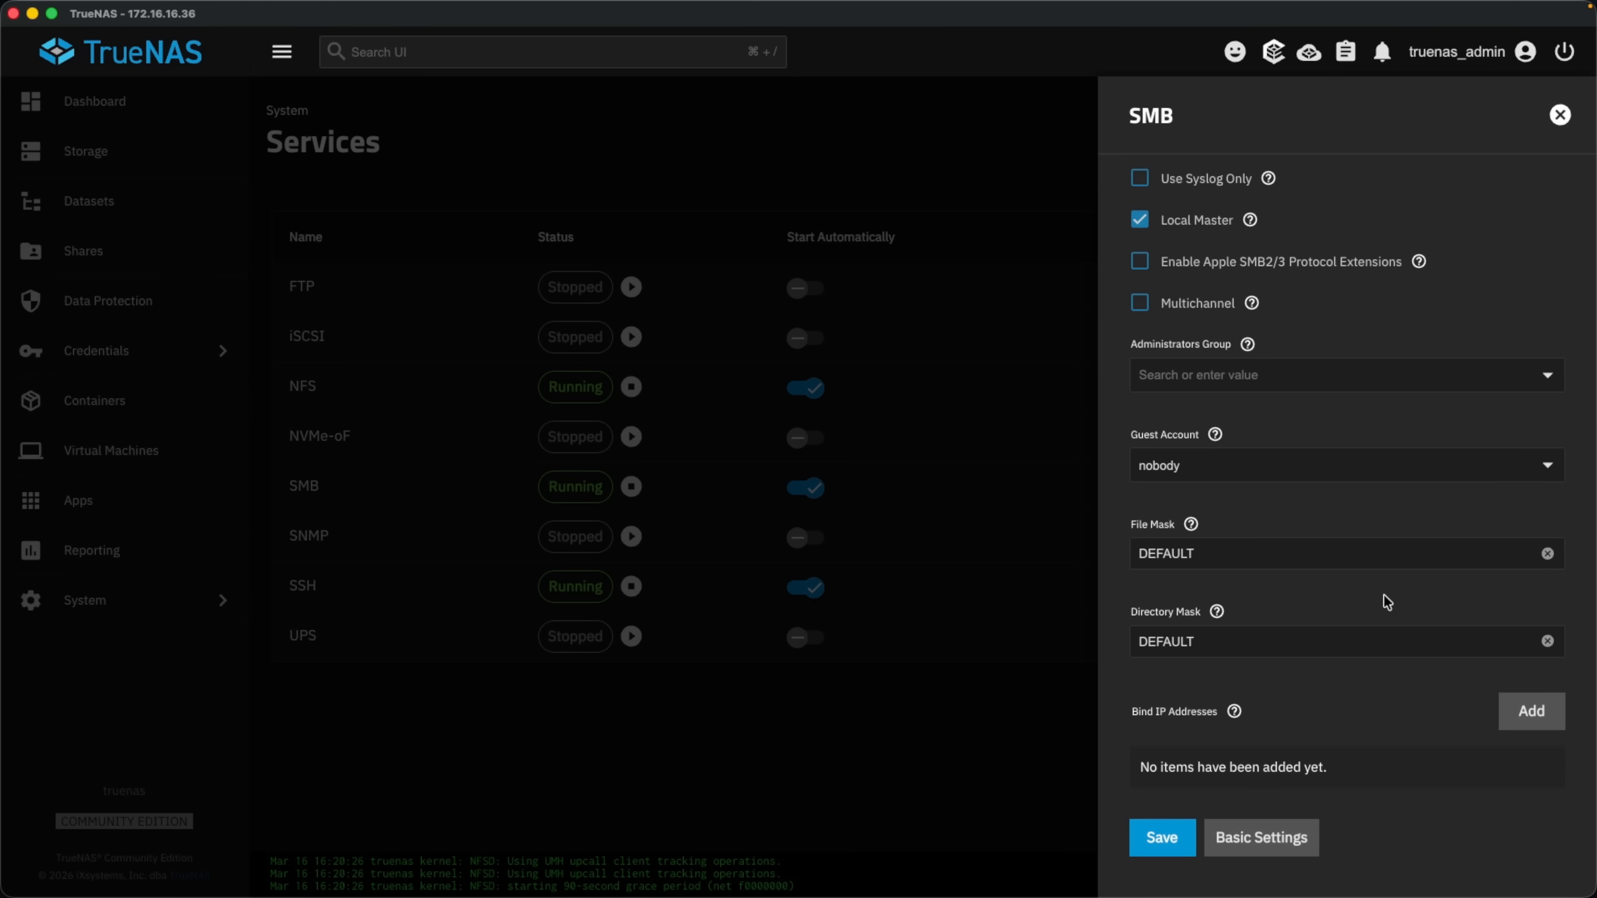
left_click(1537, 727)
scroll(1282, 723, "down", 2)
left_click(1280, 724)
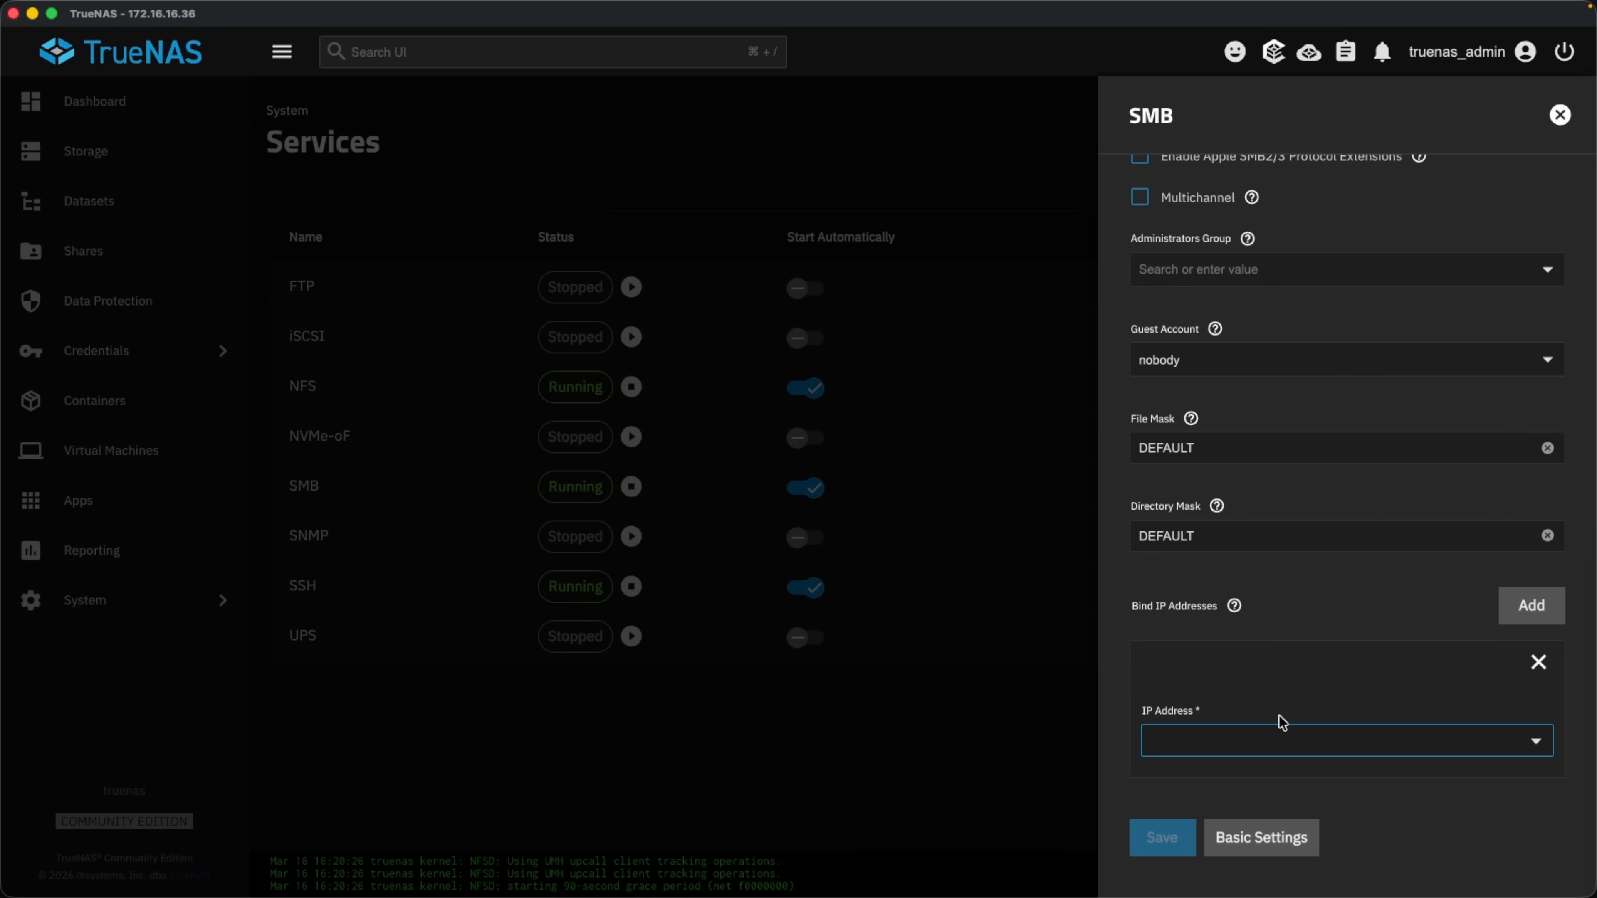
left_click(1251, 780)
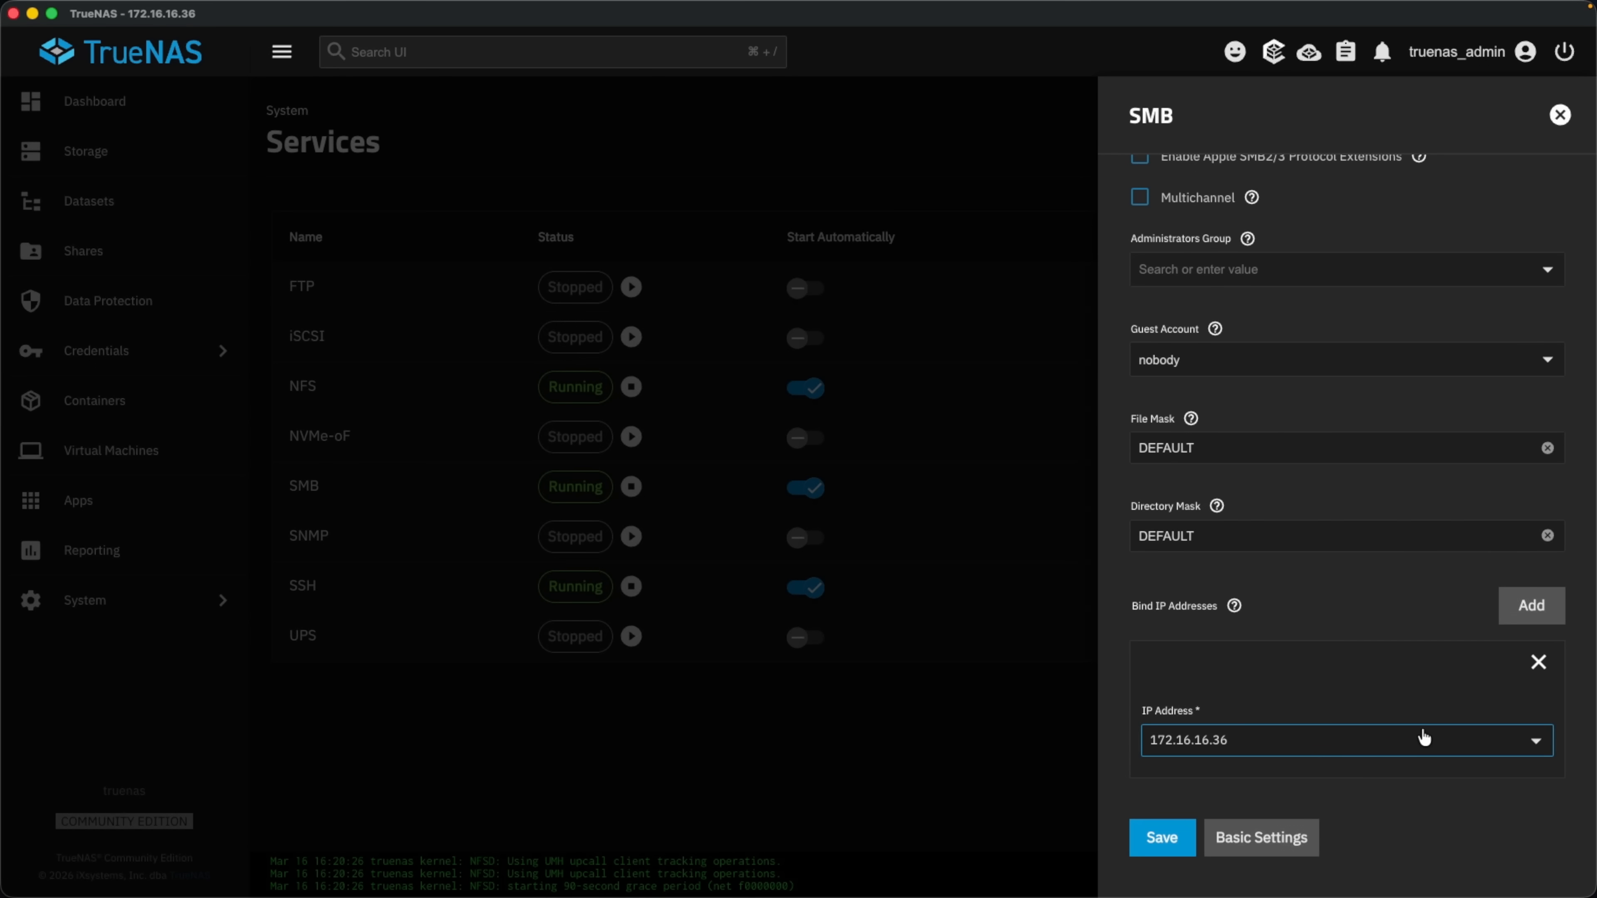
Add a second bind IP 10.13.13.206, remove the 172.16.16.36 entry, and save SMB.
left_click(1507, 609)
scroll(1345, 817, "down", 3)
left_click(1185, 739)
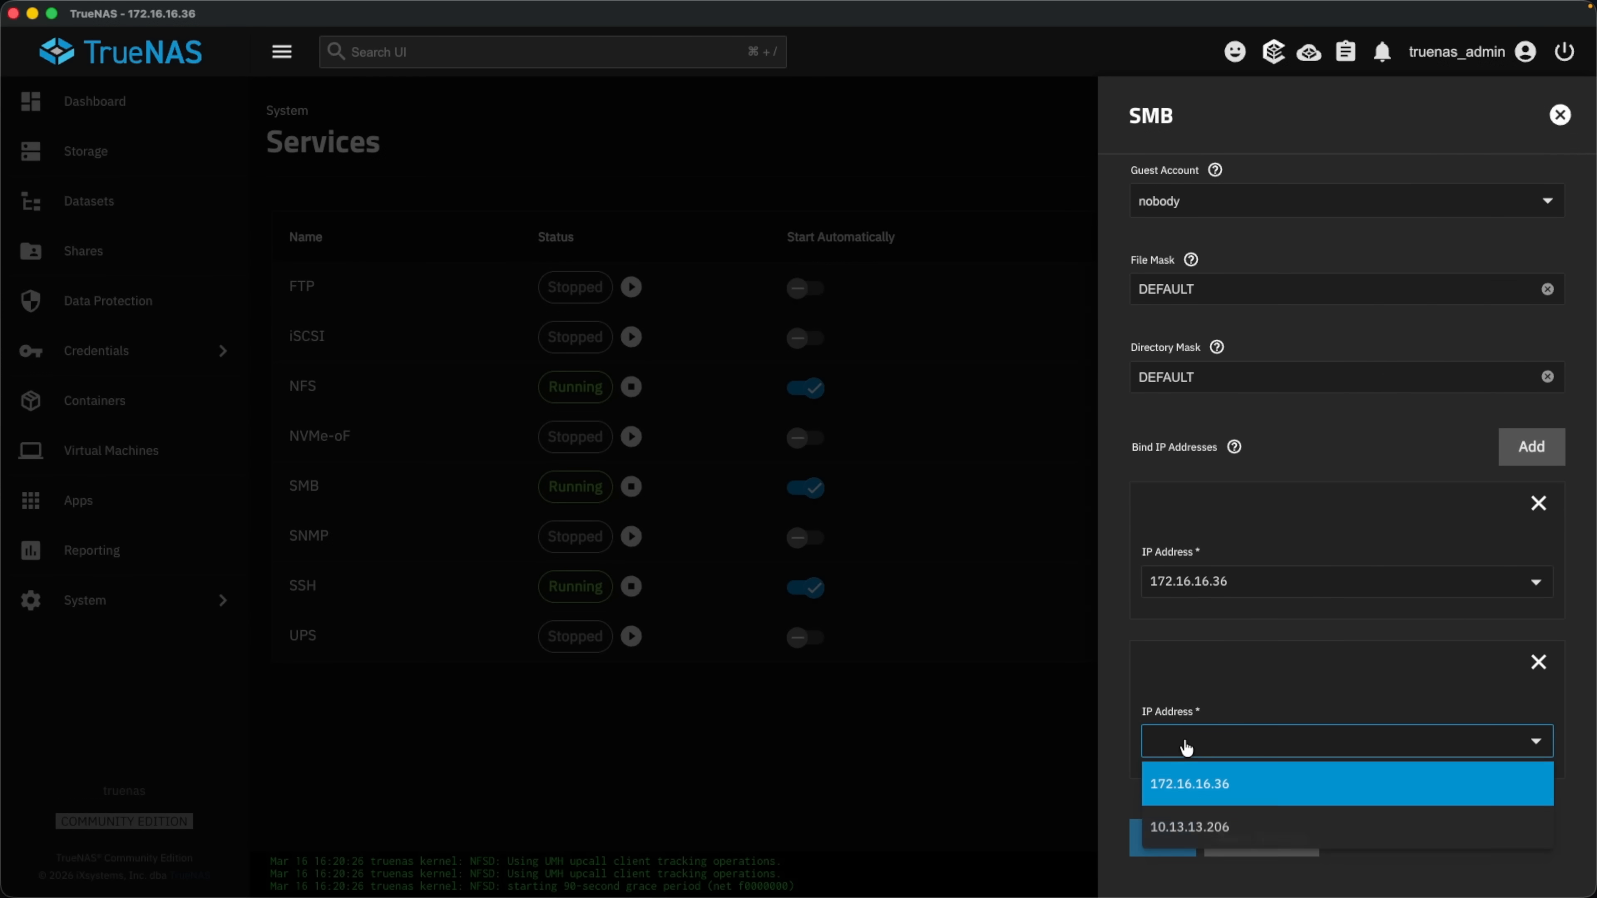
left_click(1185, 825)
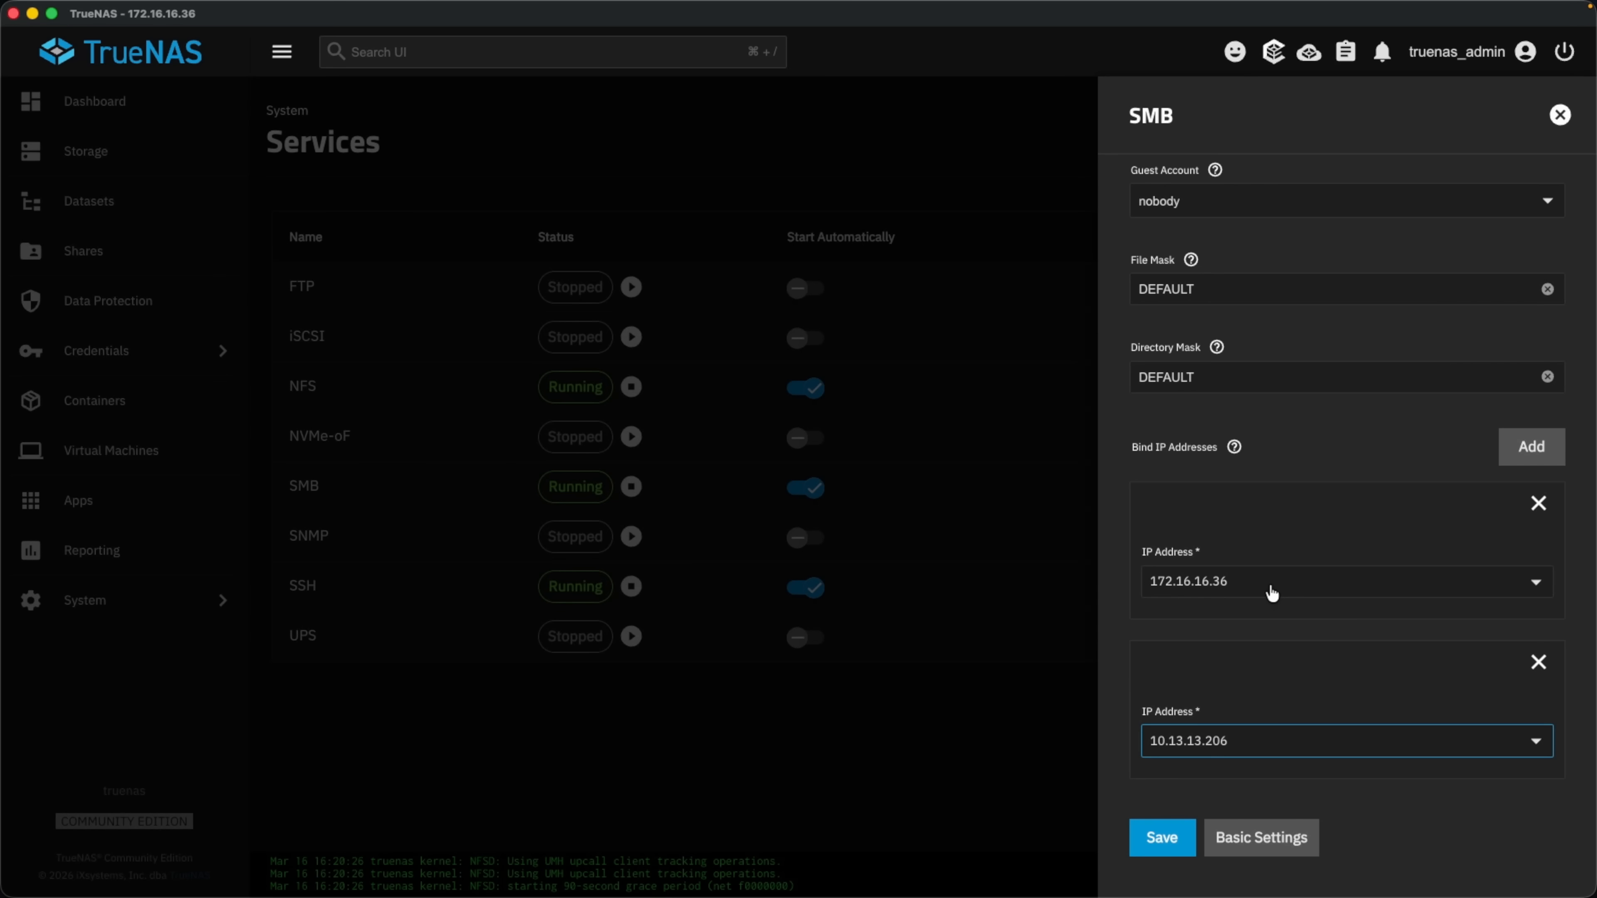
left_click(1538, 504)
left_click(1163, 837)
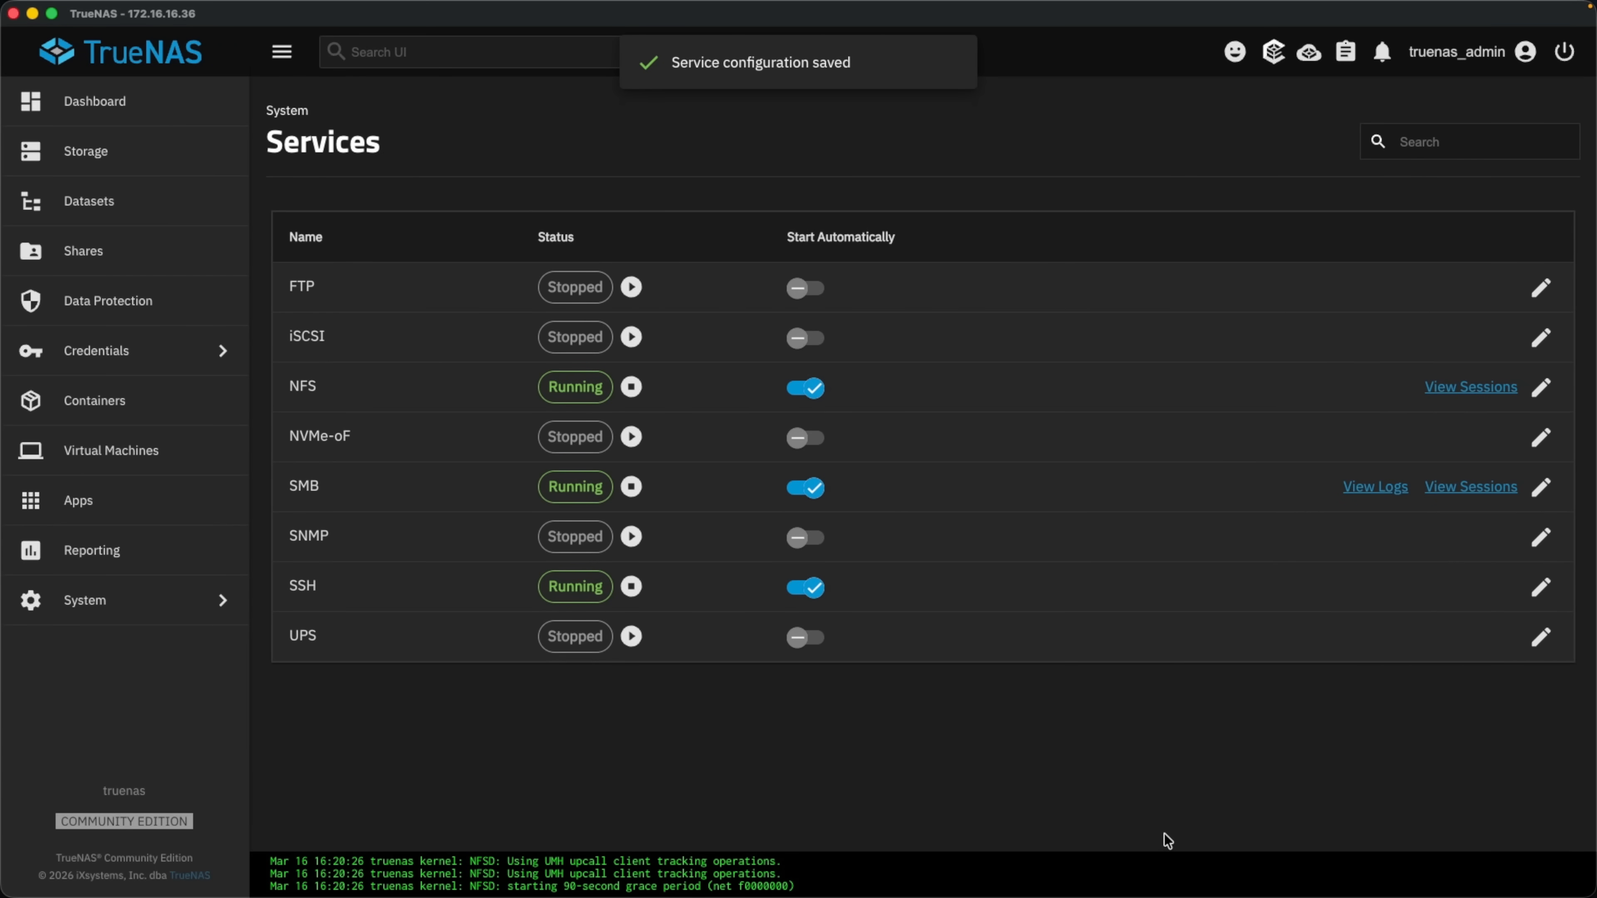
Set the NFS Bind IP Addresses to 10.13.13.206 and save the NFS configuration.
left_click(1538, 388)
left_click(1002, 267)
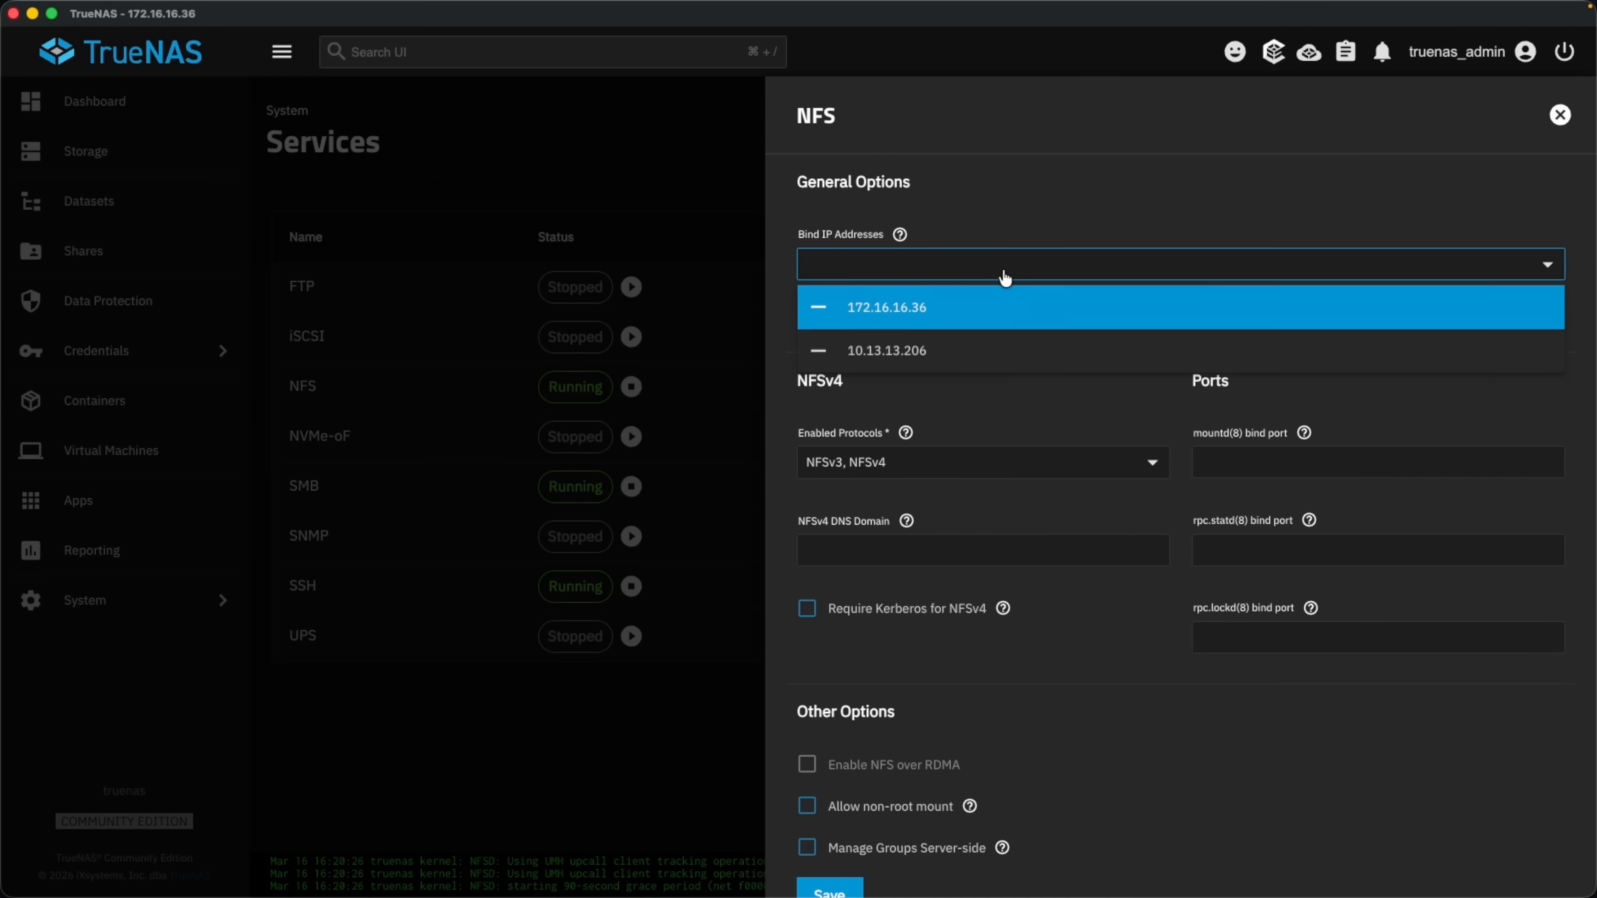
left_click(824, 308)
left_click(816, 359)
left_click(952, 399)
scroll(881, 805, "down", 2)
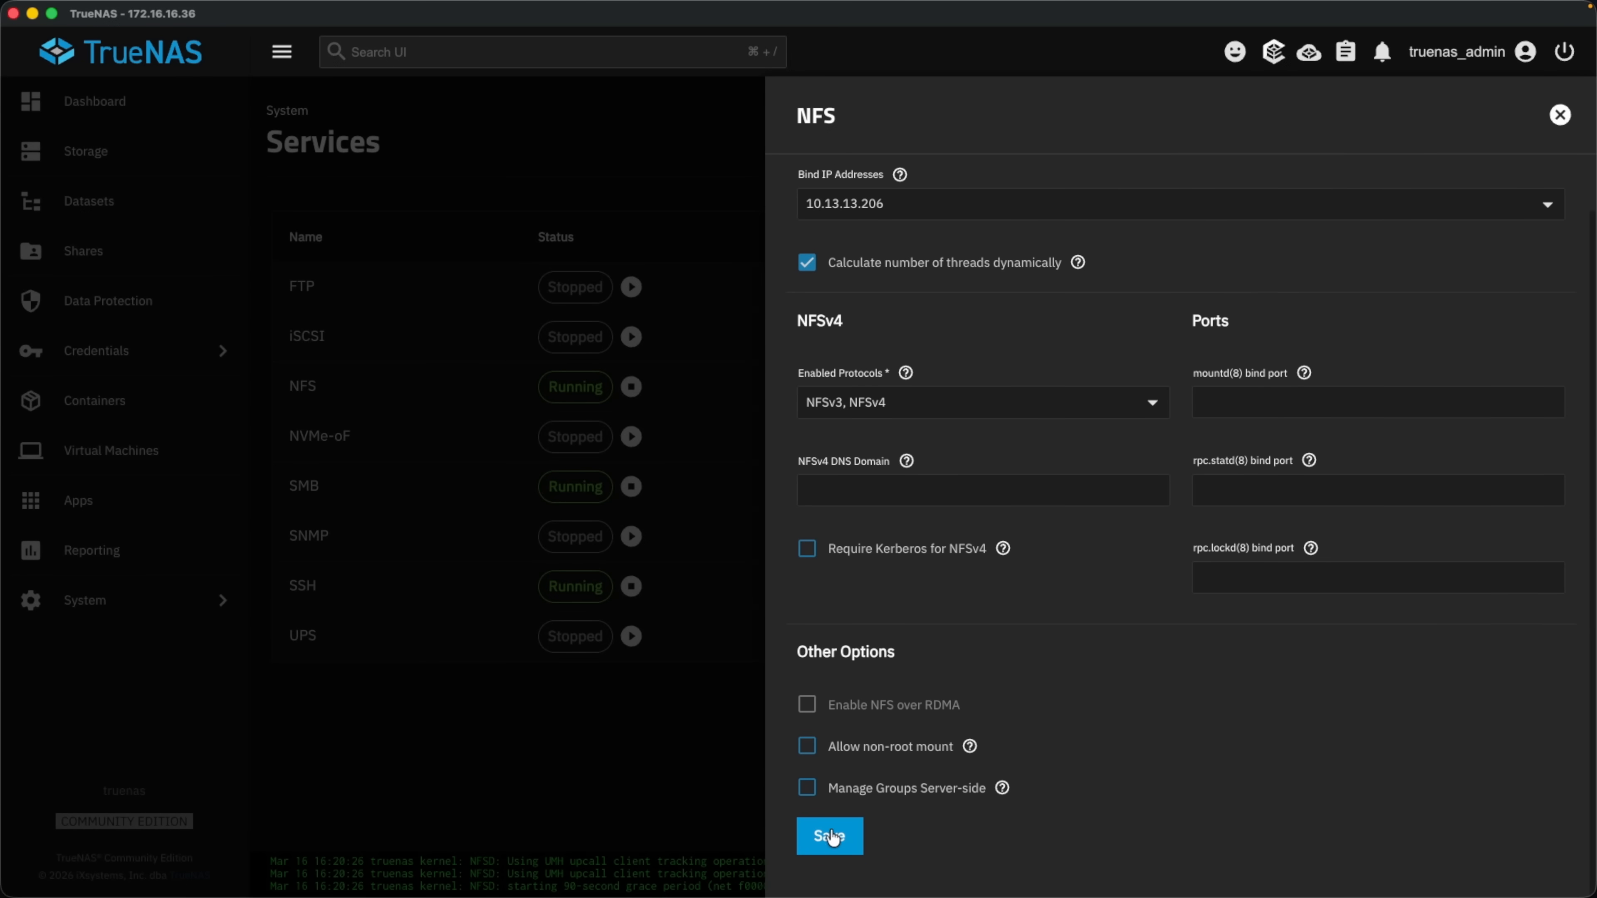
left_click(824, 839)
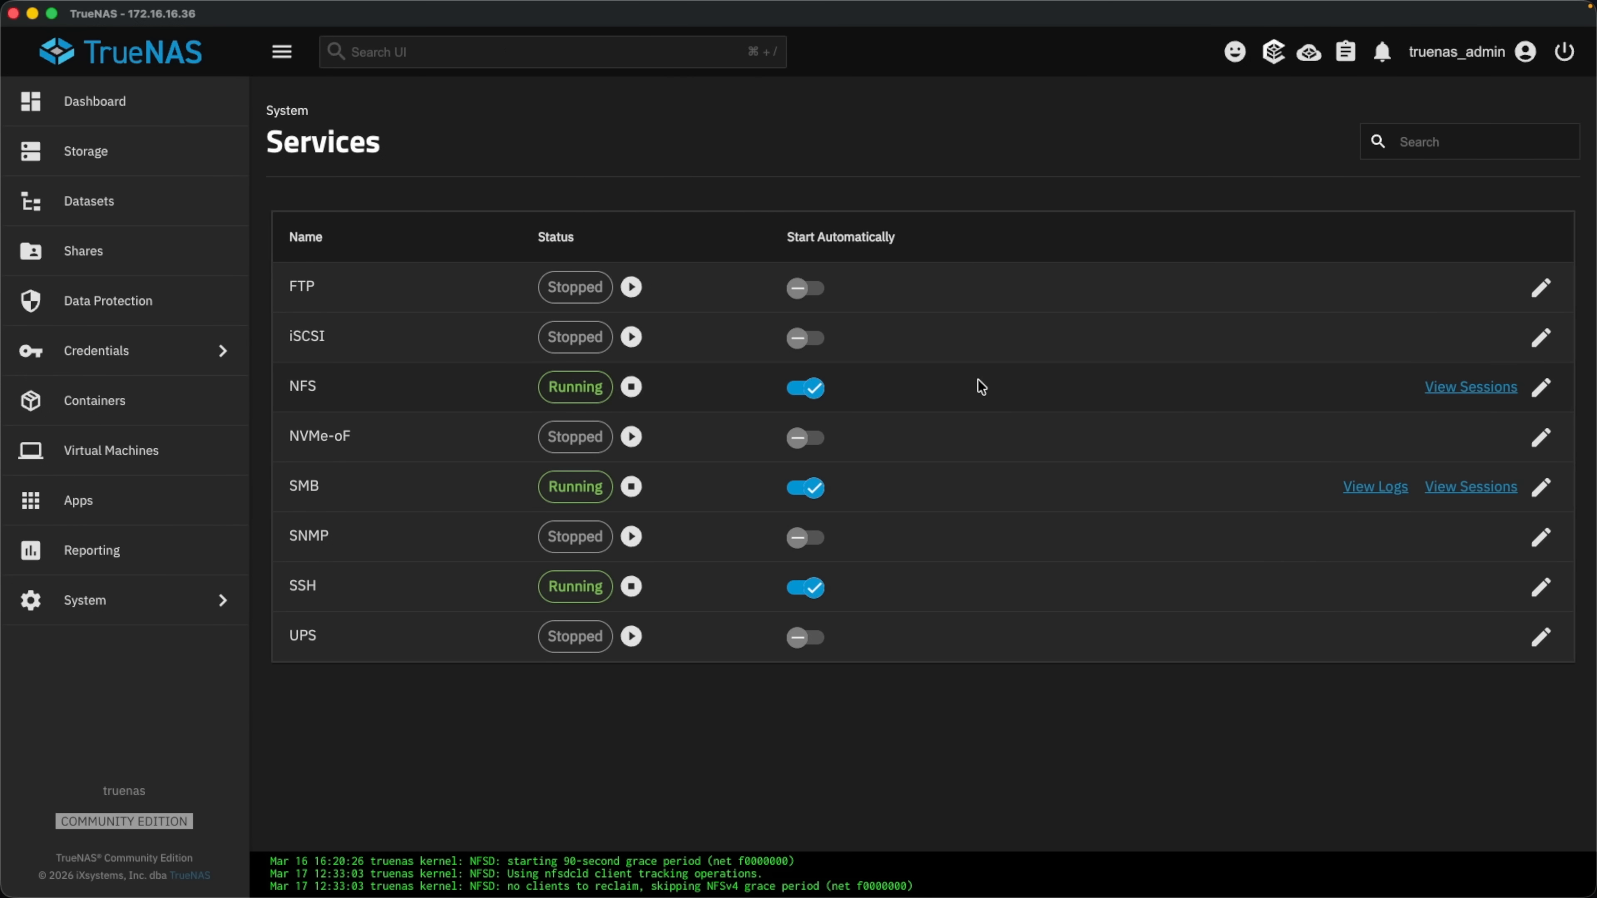
left_click(1544, 338)
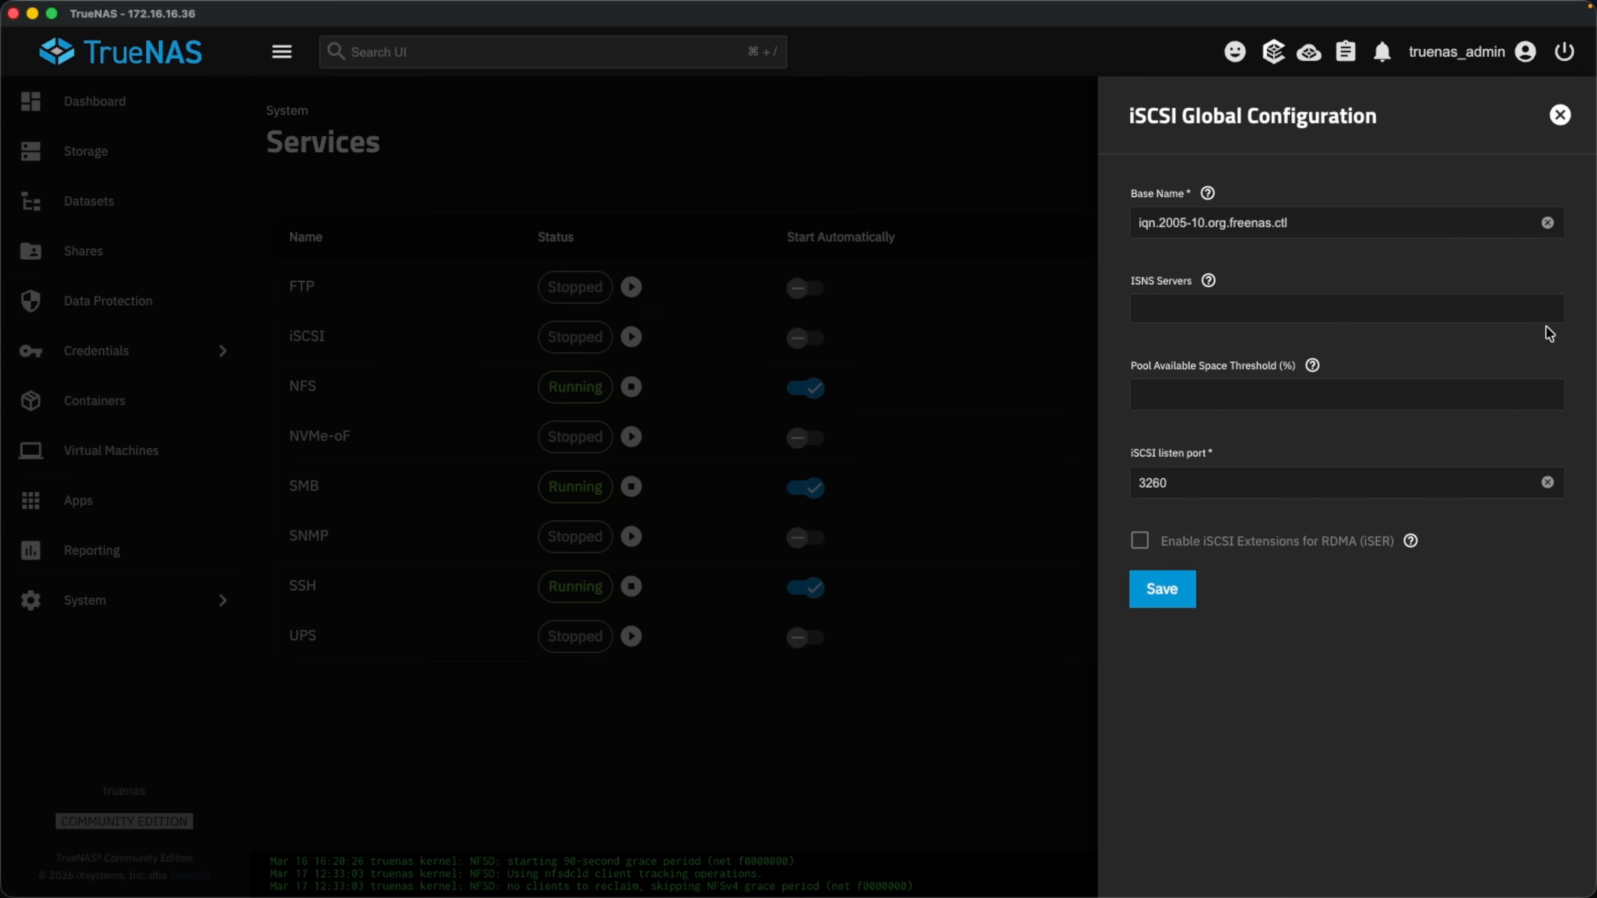
left_click(1561, 119)
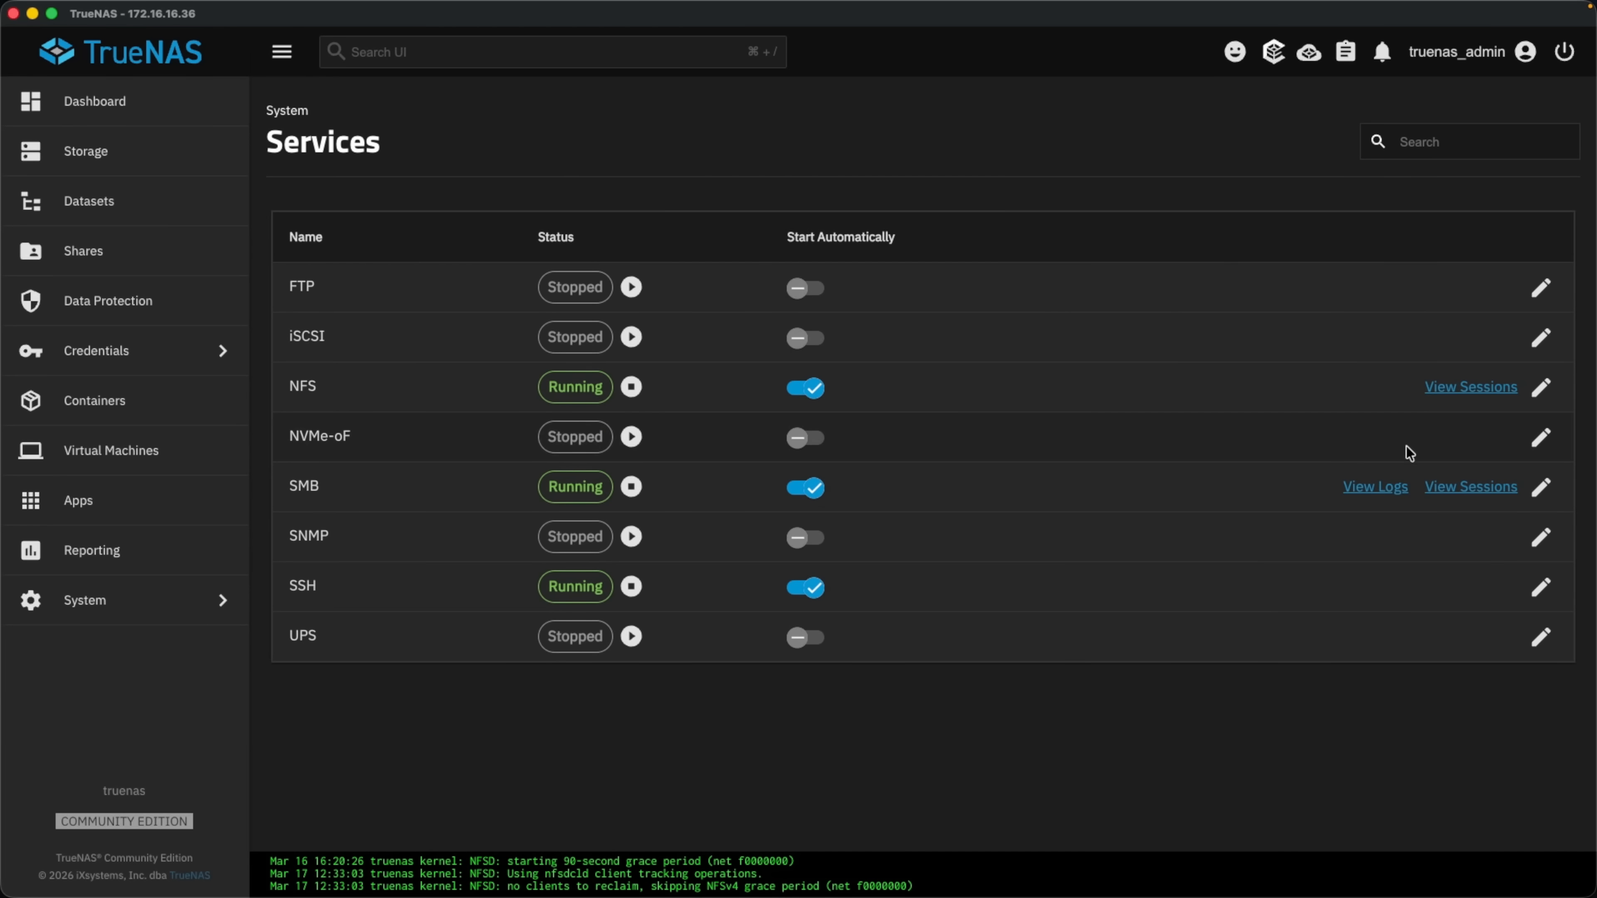
left_click(1534, 449)
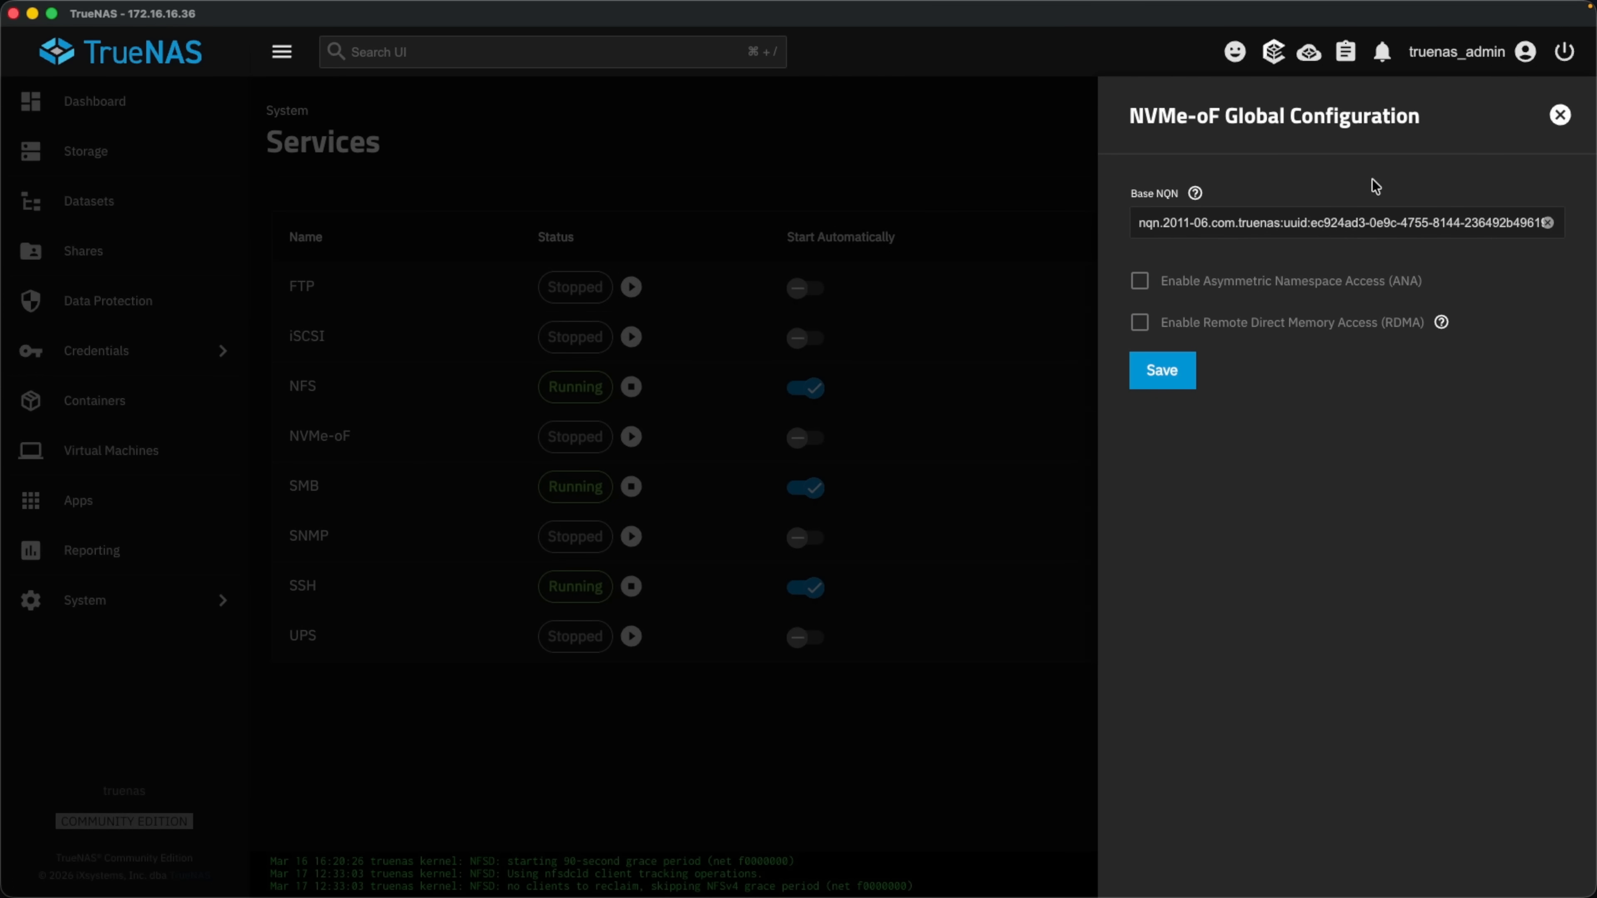
left_click(1564, 115)
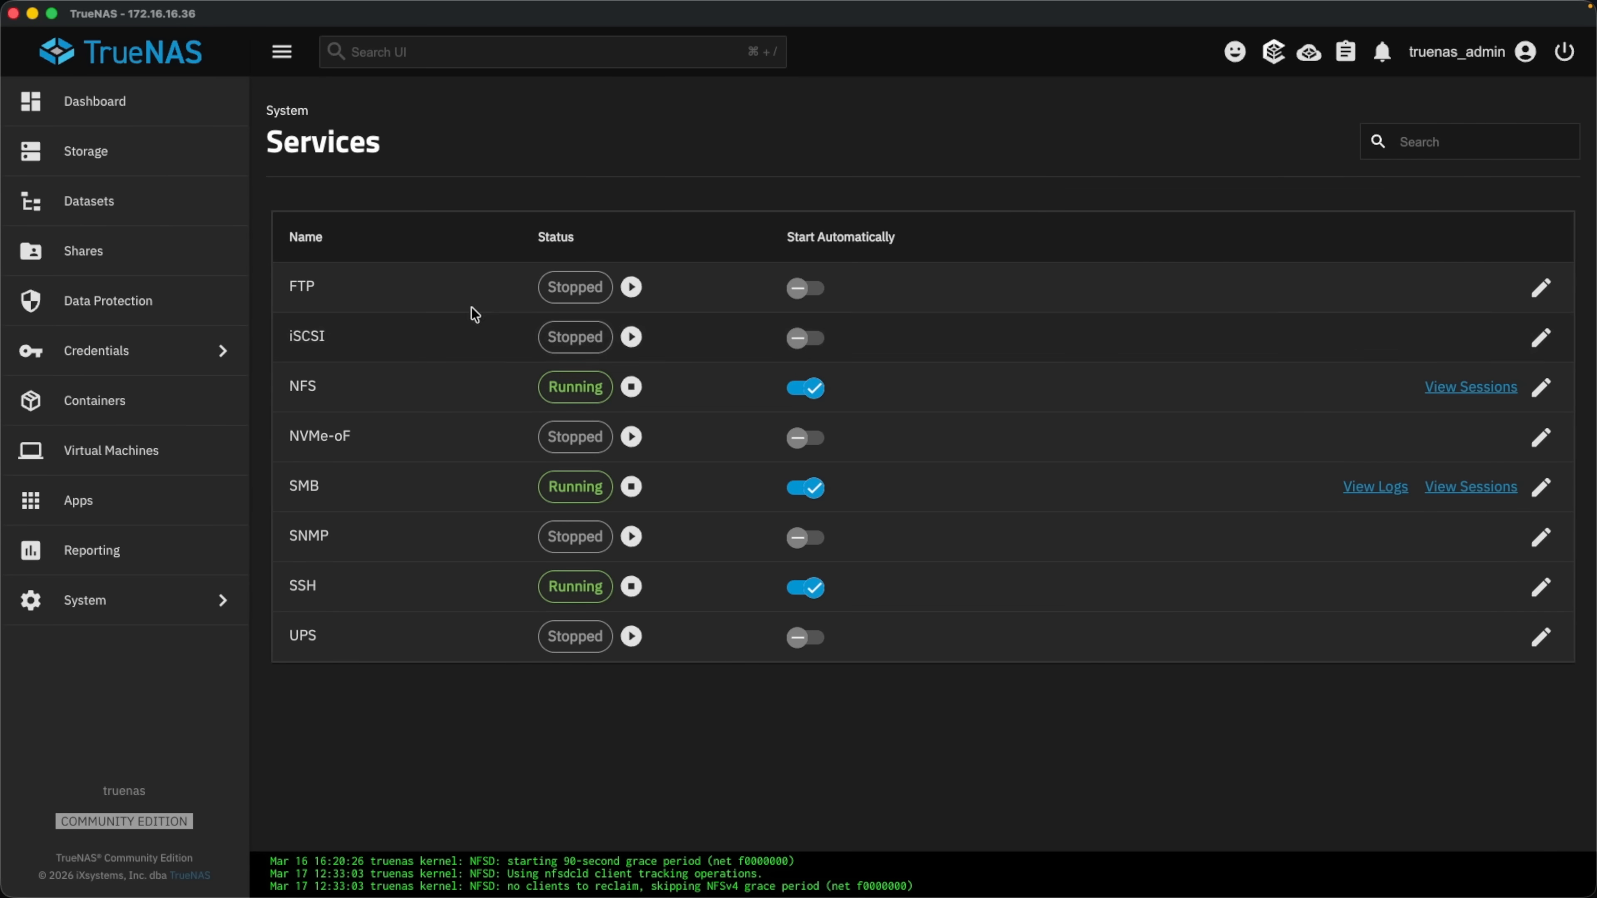
From the Shares page, edit the share1 SMB share and show its advanced options.
left_click(152, 252)
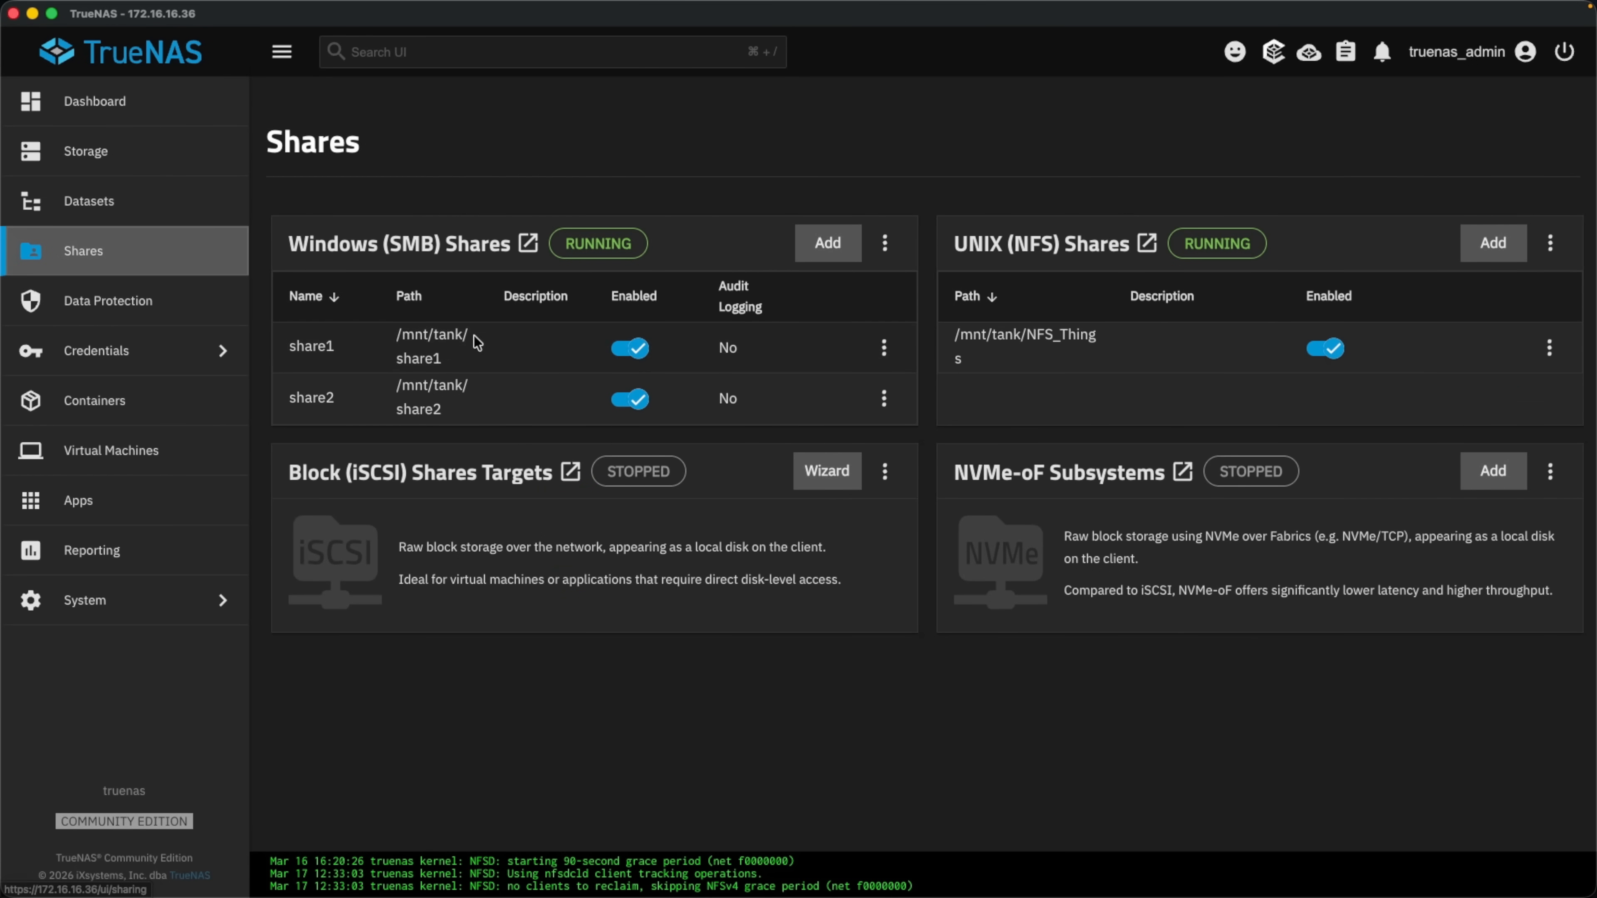
left_click(885, 352)
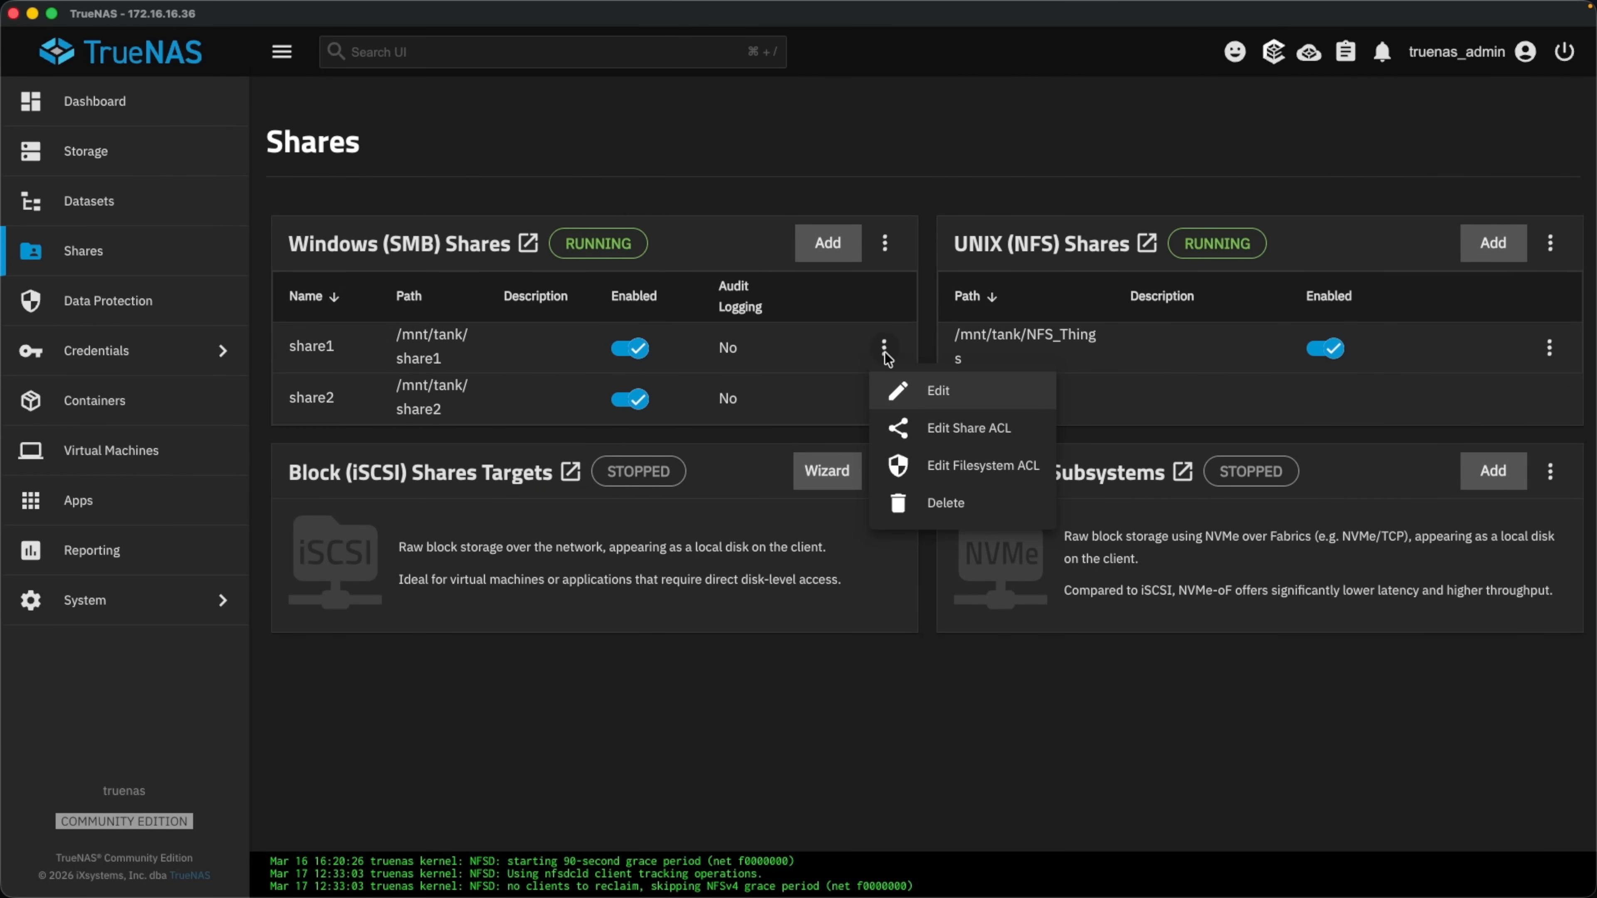
left_click(934, 394)
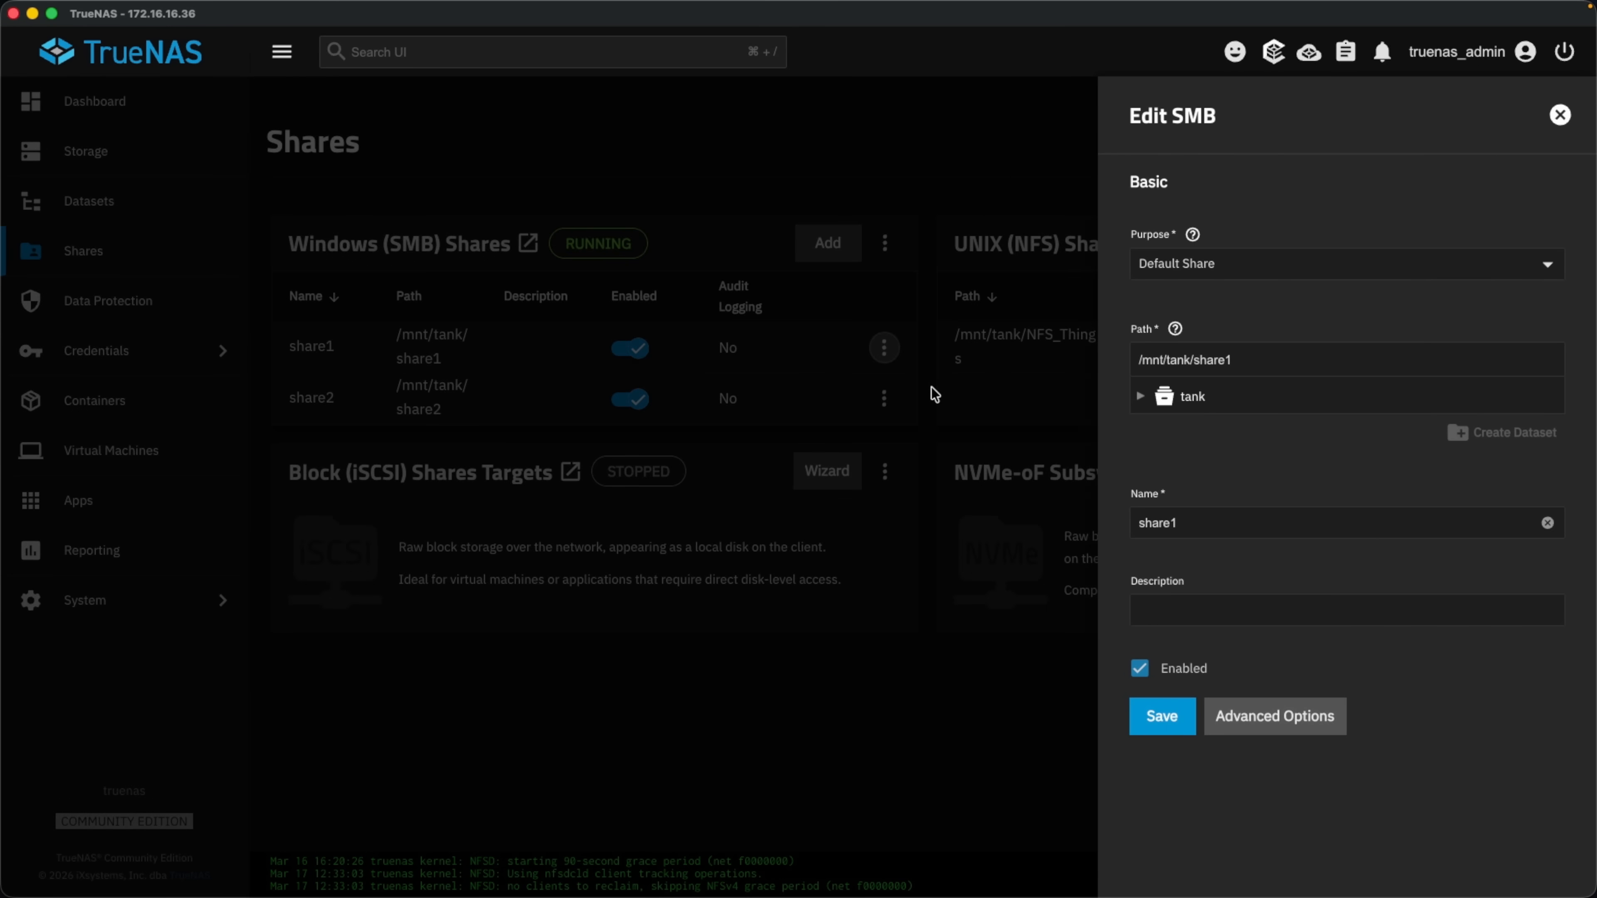
left_click(1293, 721)
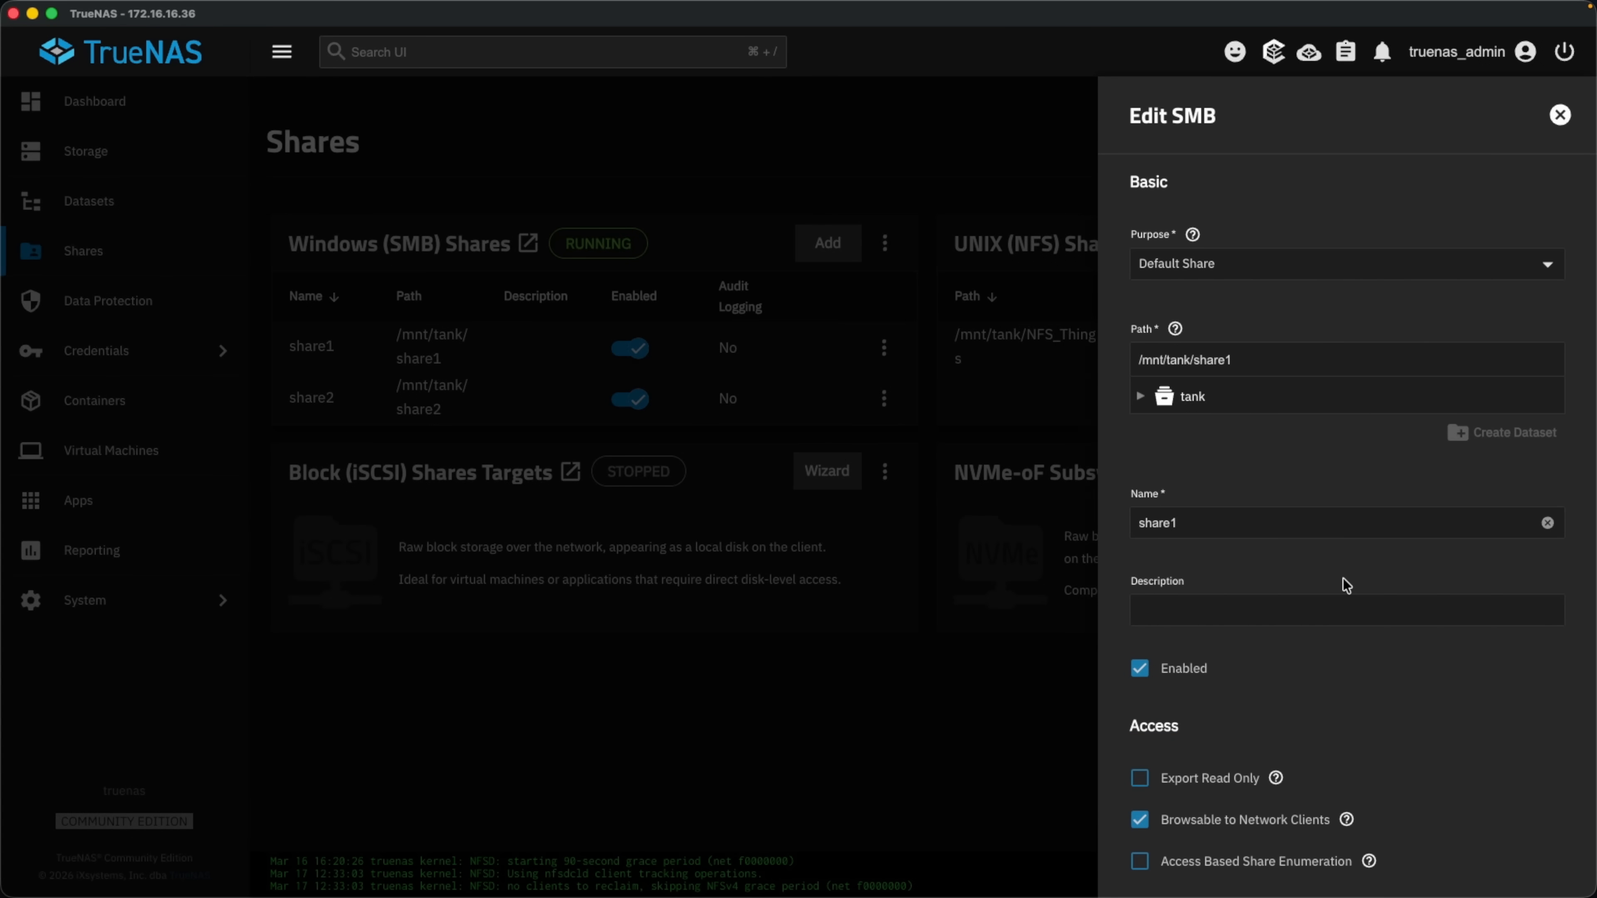
scroll(1344, 581, "down", 10)
Inspect the Hosts Allow and Hosts Deny fields and their help, then close without saving.
left_click(1215, 465)
left_click(1203, 553)
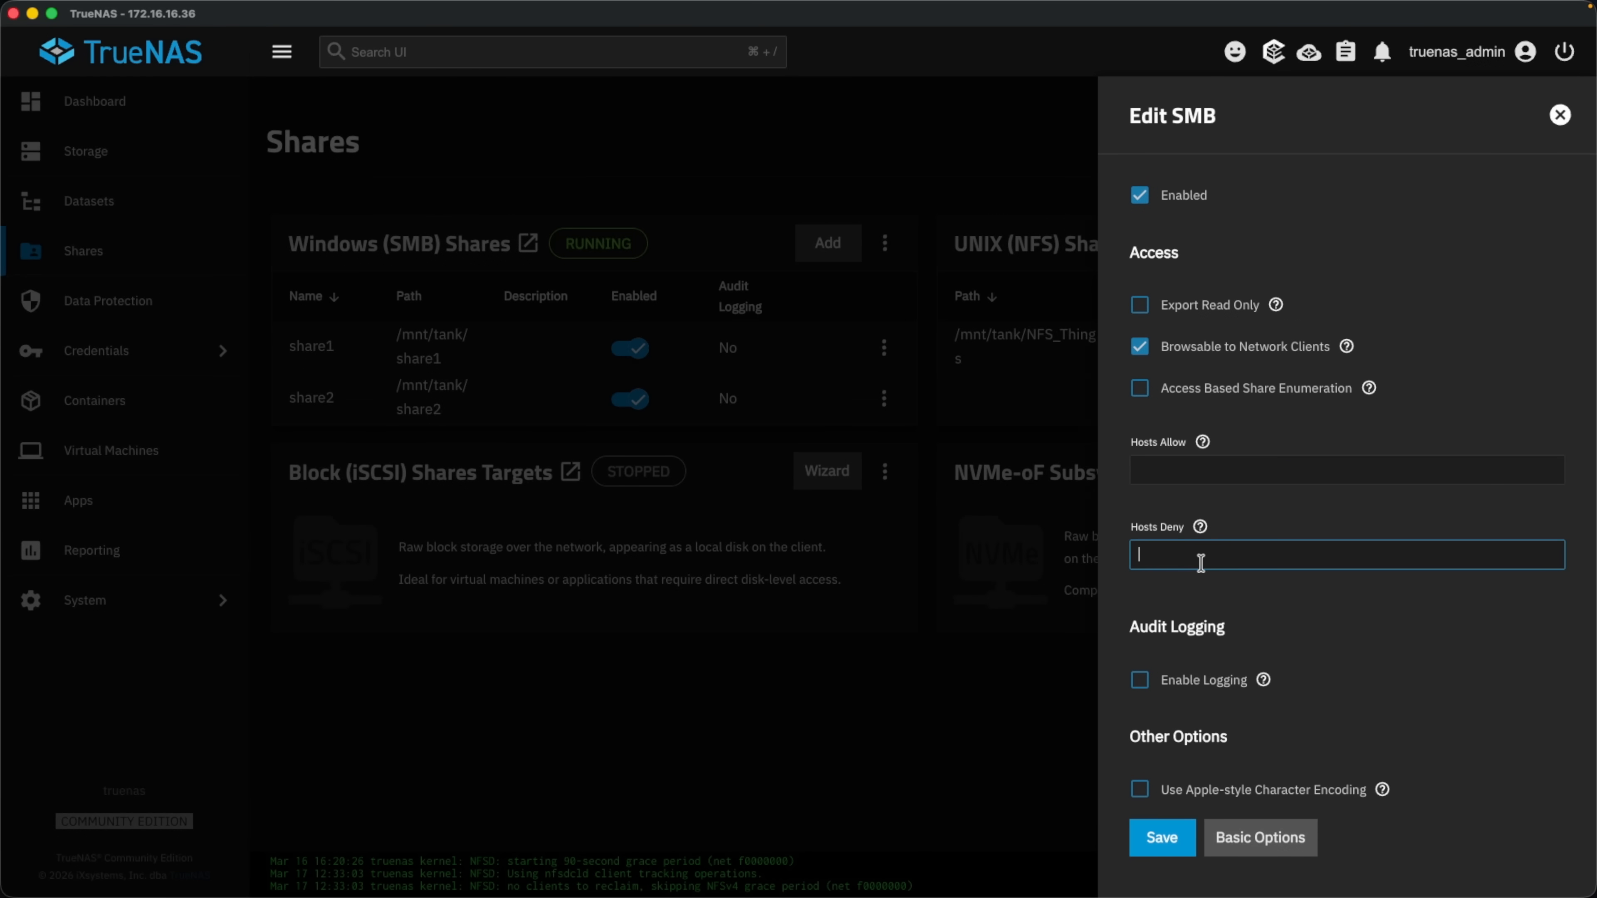
left_click(1203, 445)
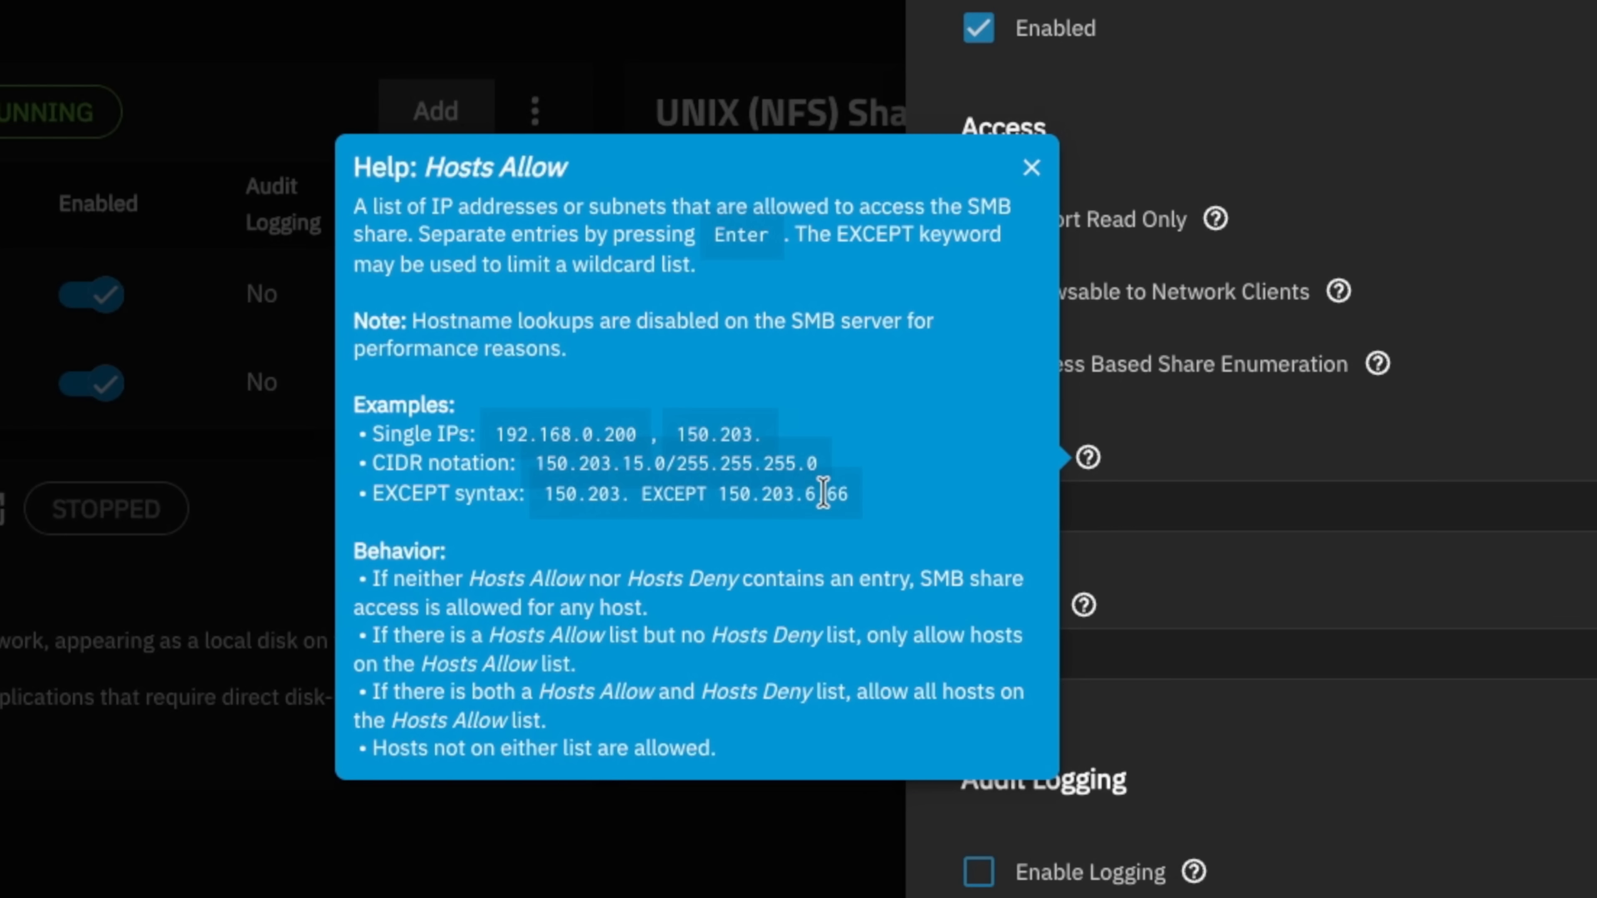
left_click(1031, 167)
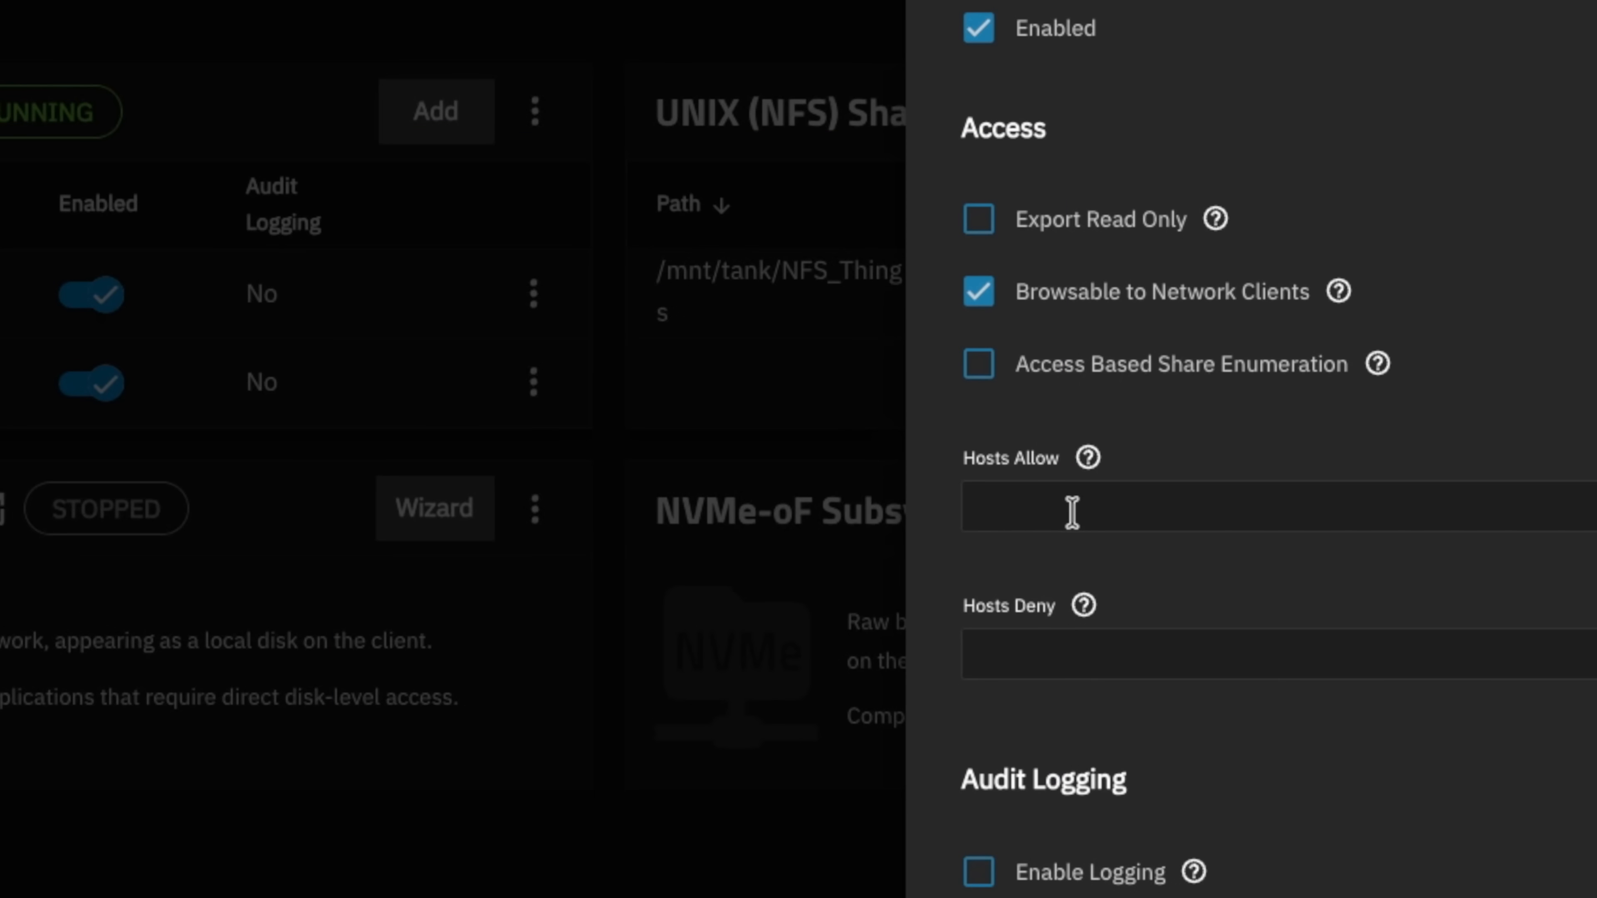
left_click(1085, 610)
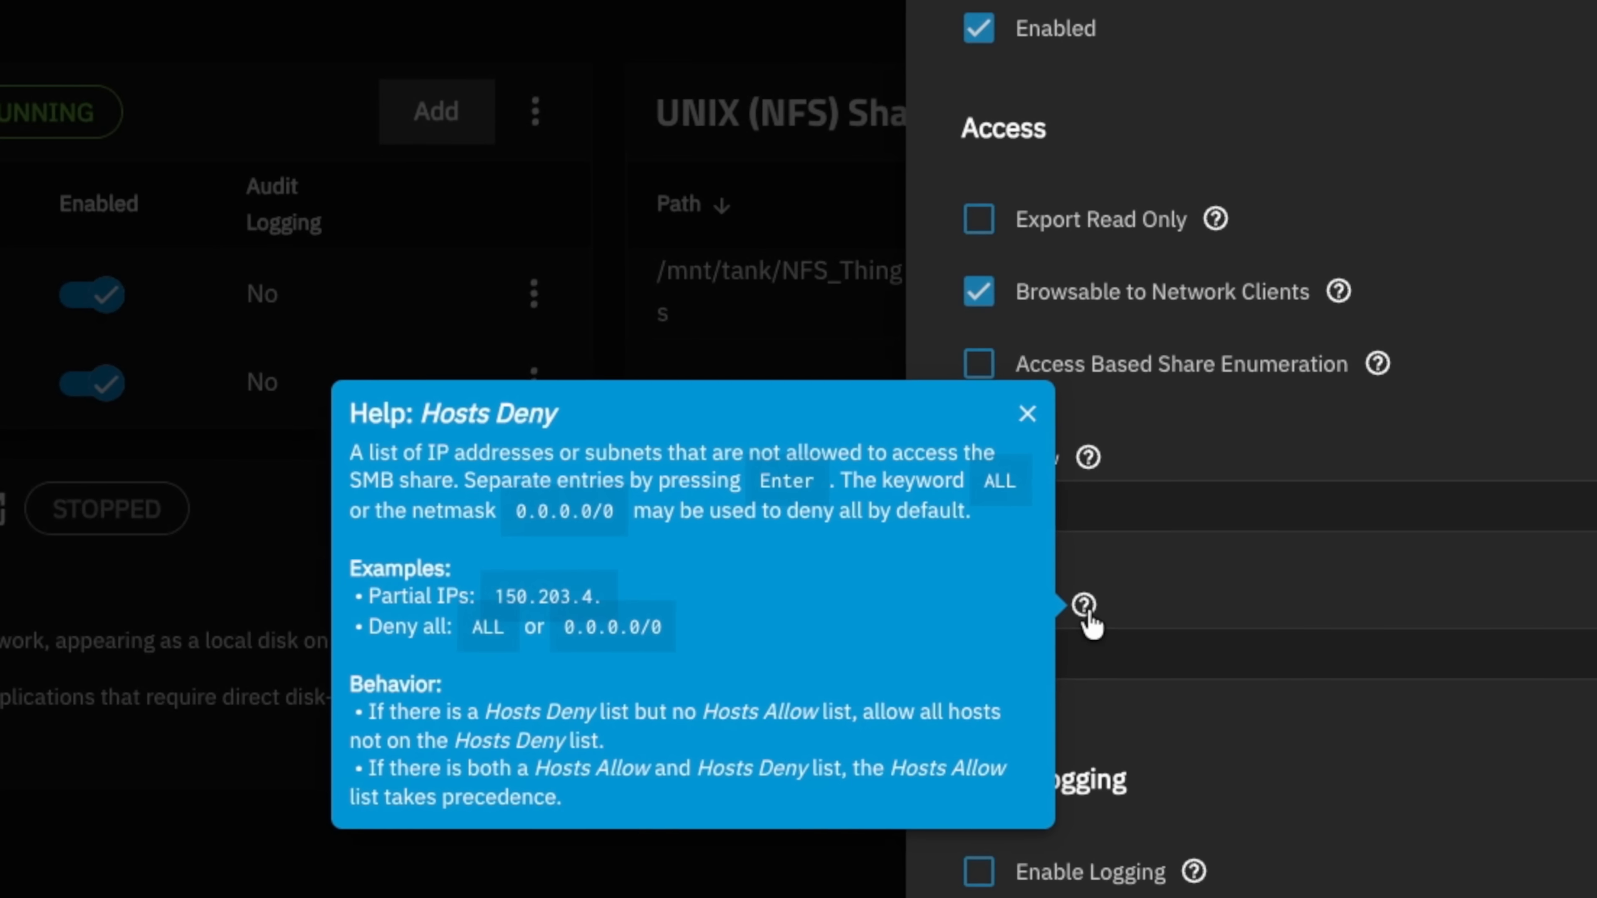
left_click(1117, 641)
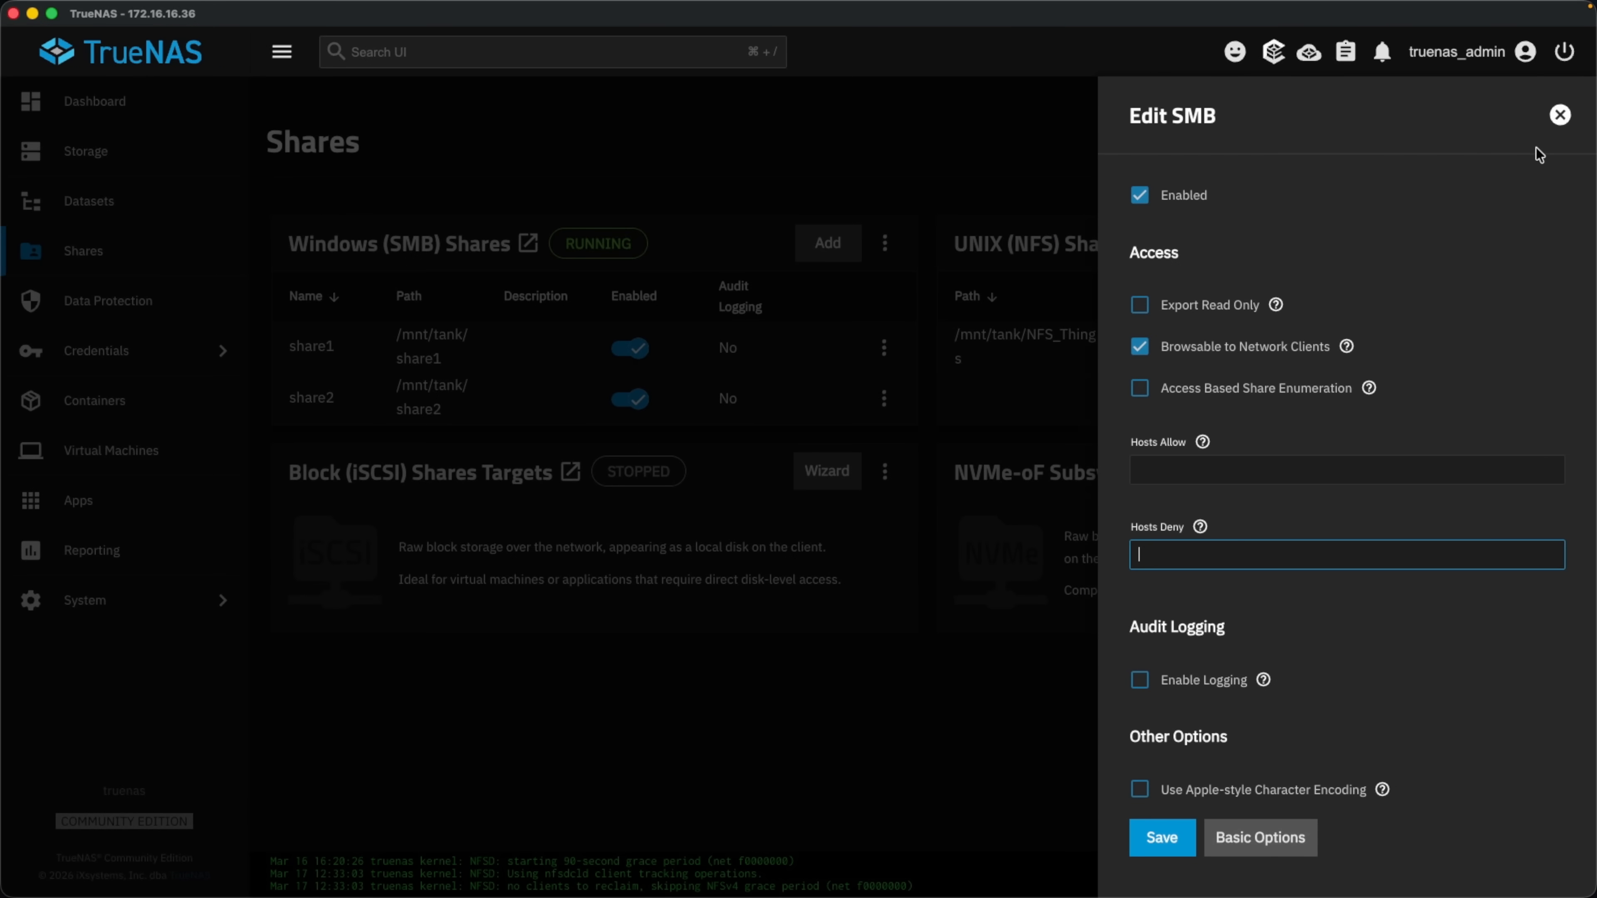
left_click(1560, 114)
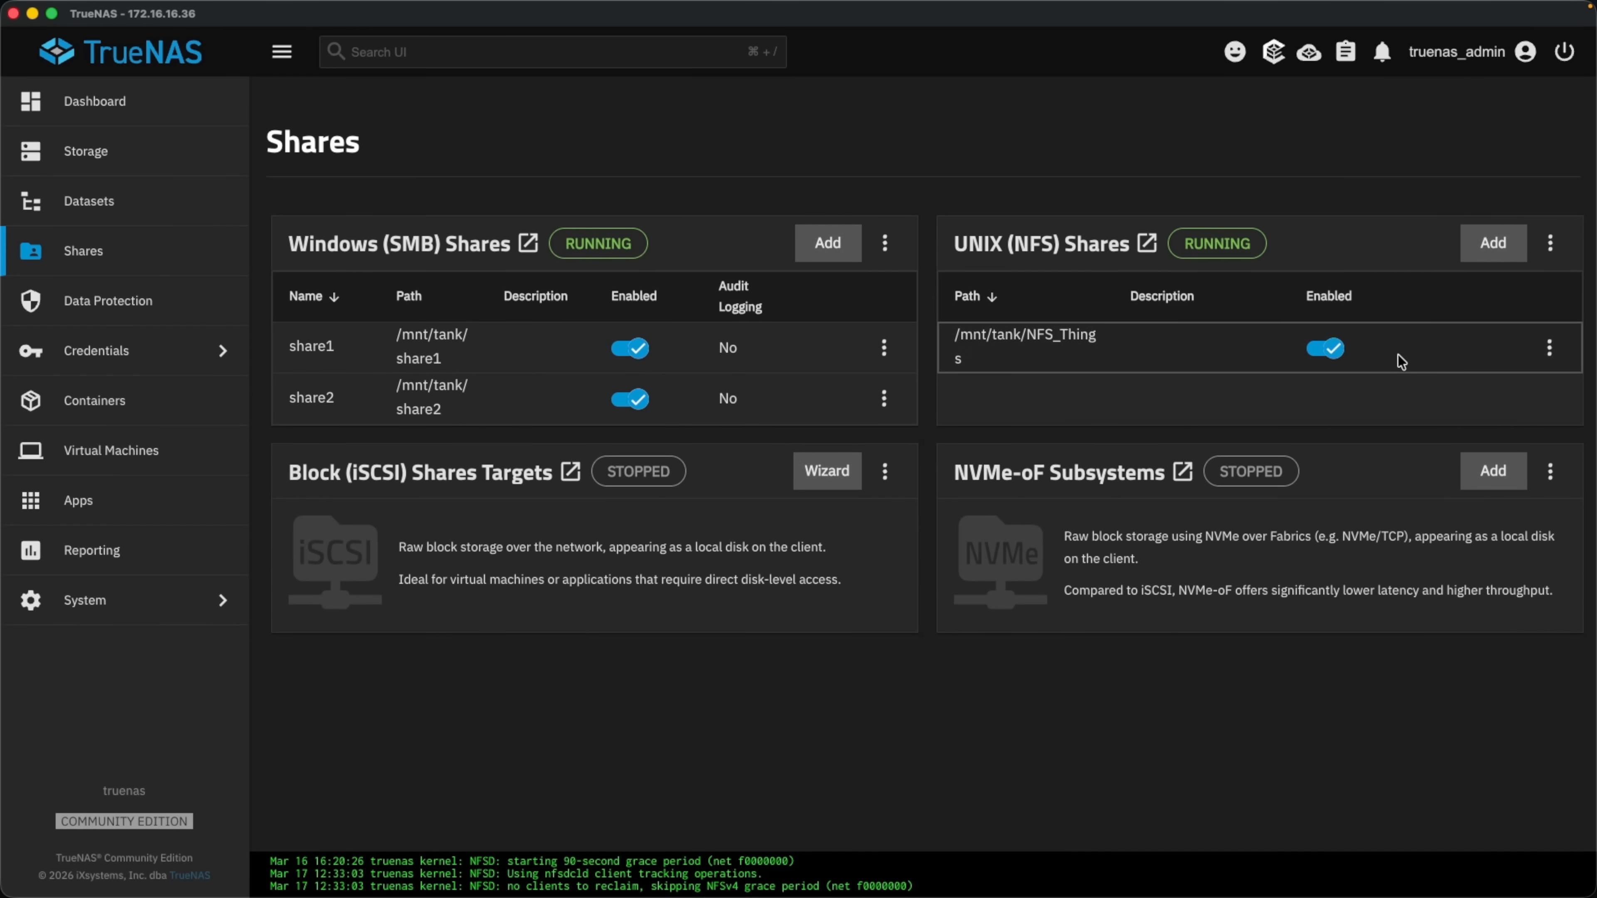
left_click(1549, 348)
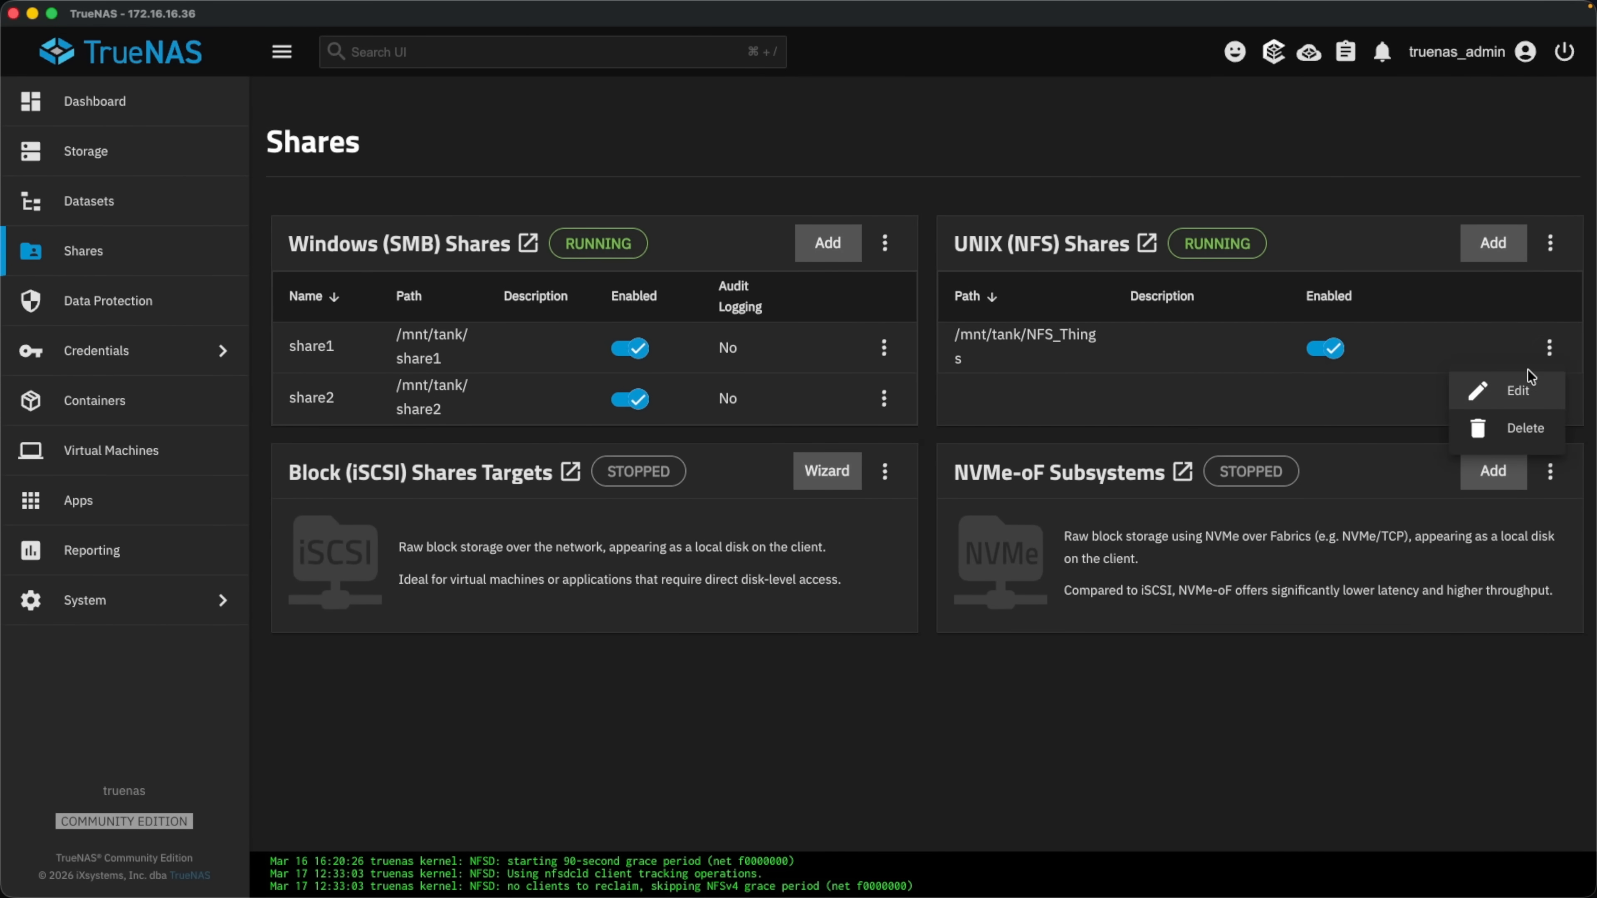
left_click(1520, 391)
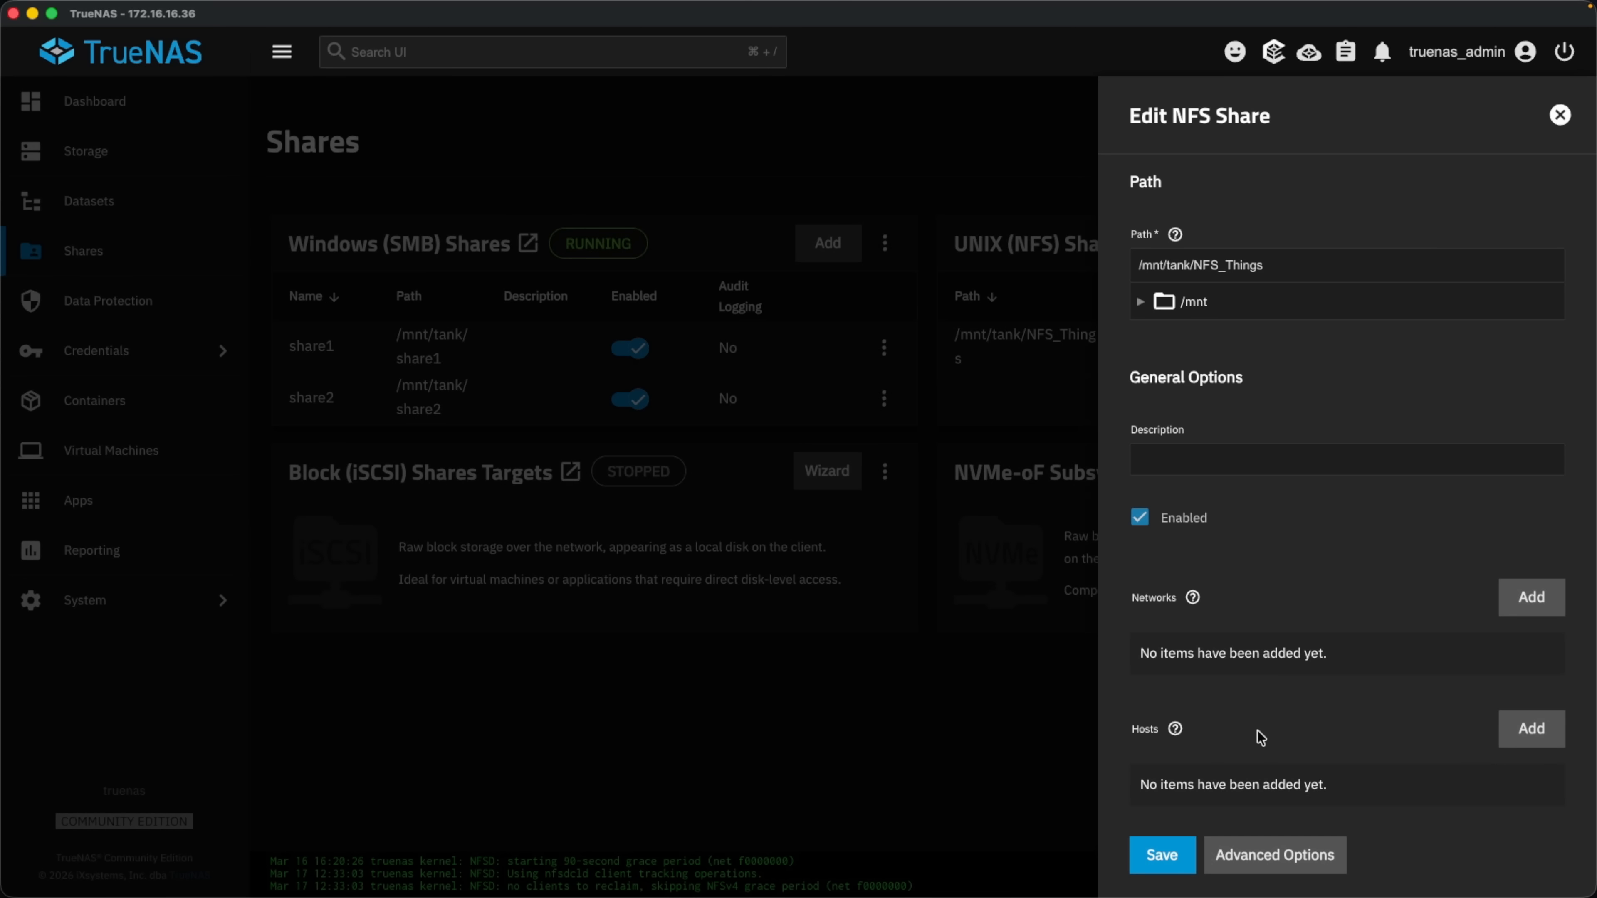
left_click(1532, 729)
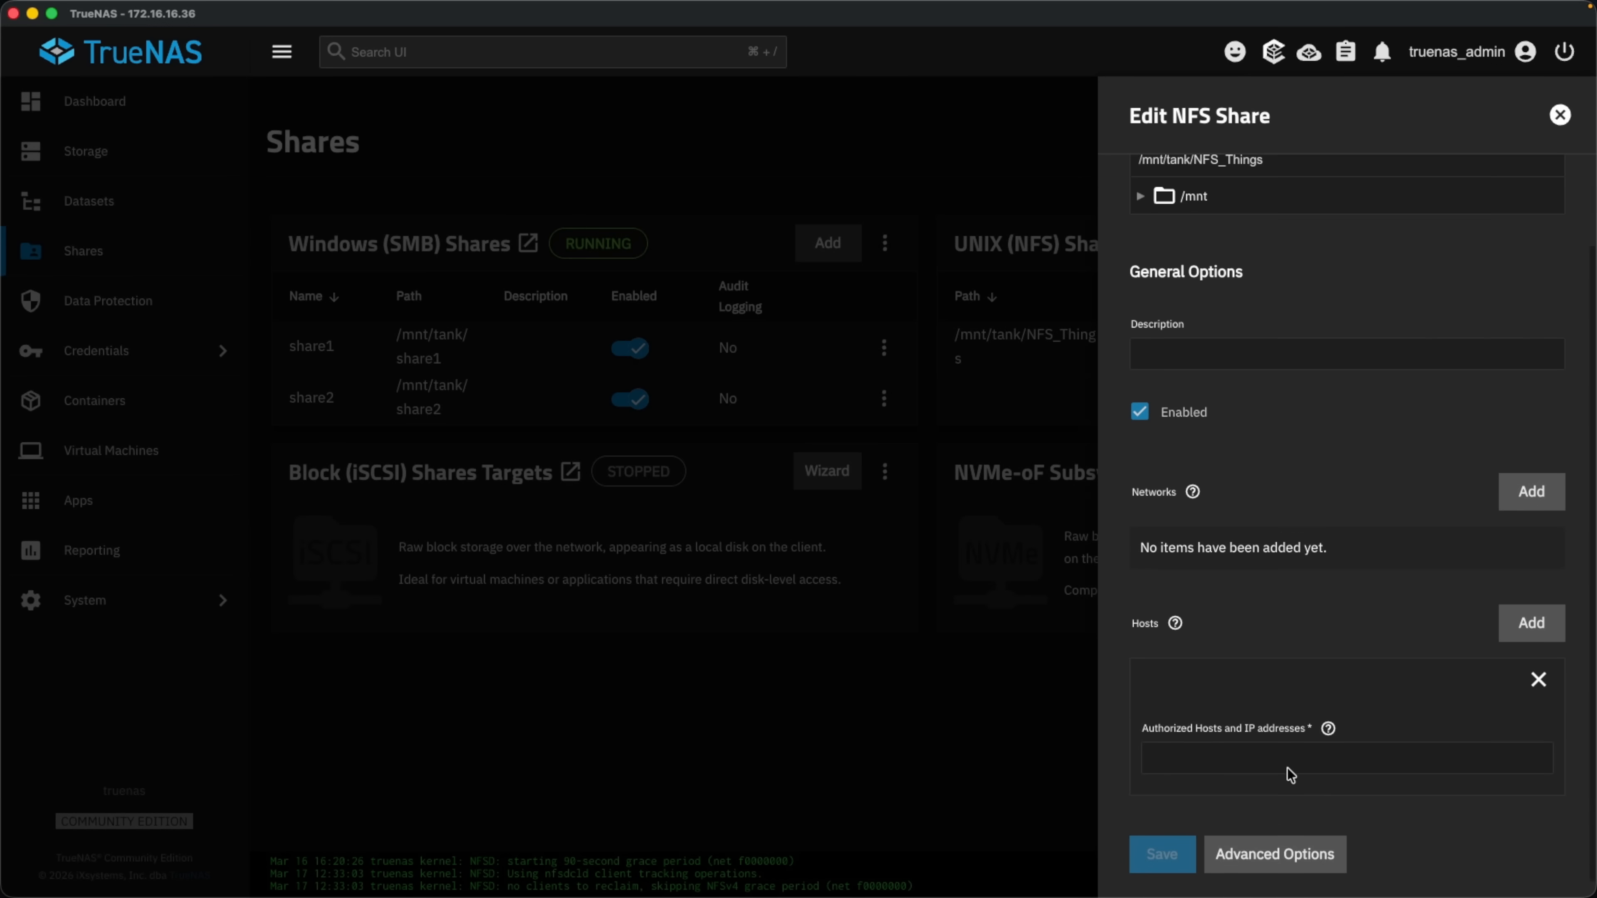
left_click(1273, 742)
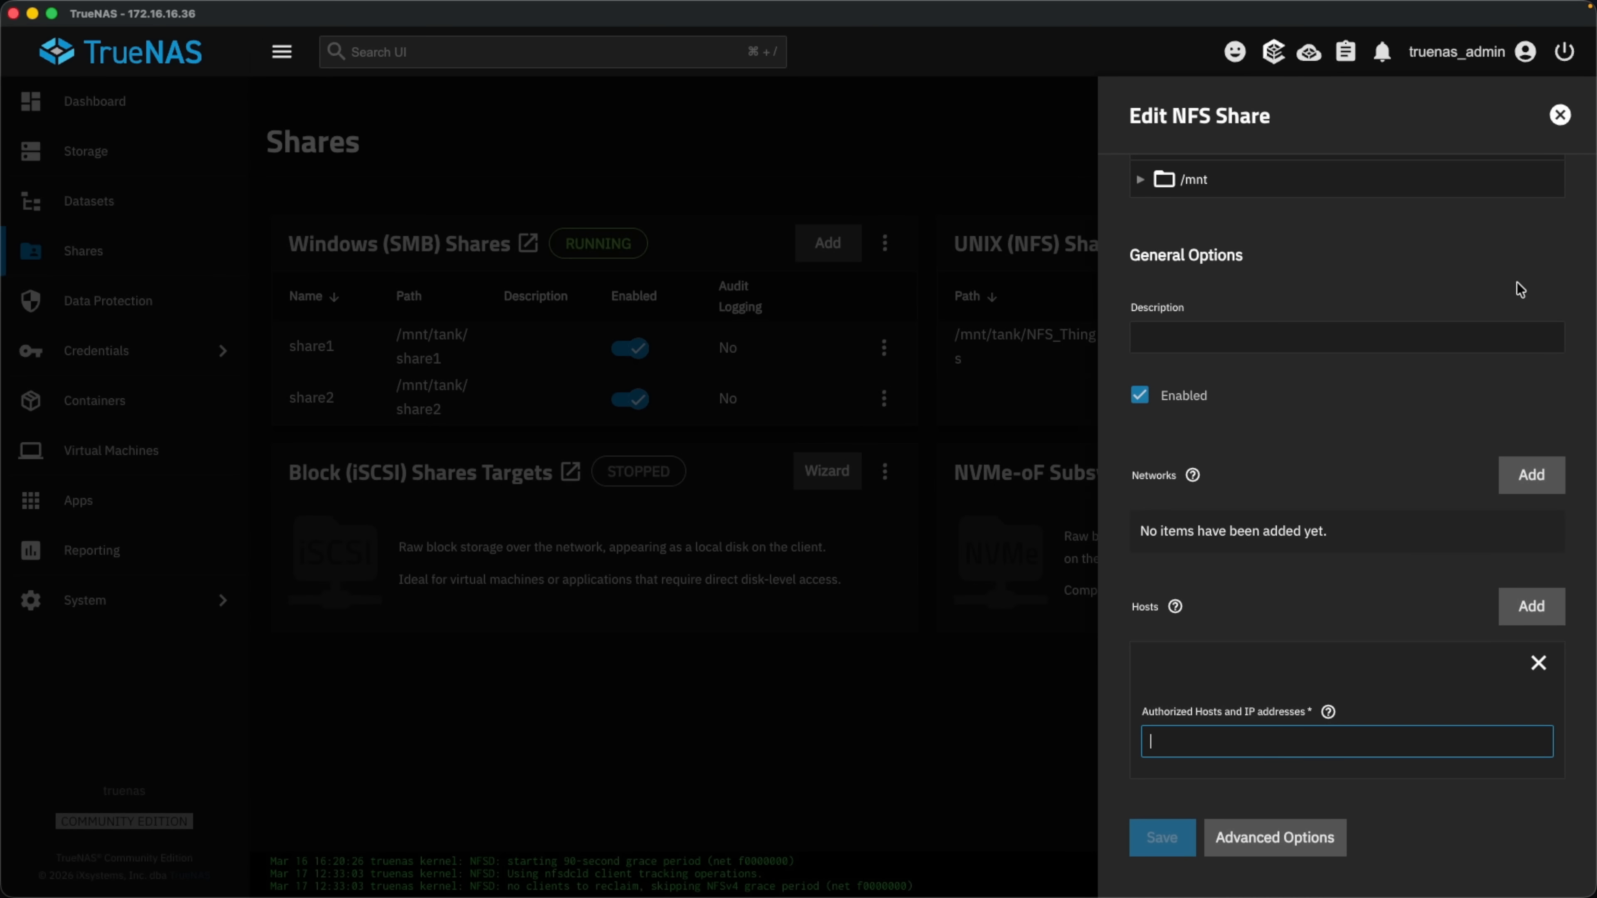
left_click(1560, 115)
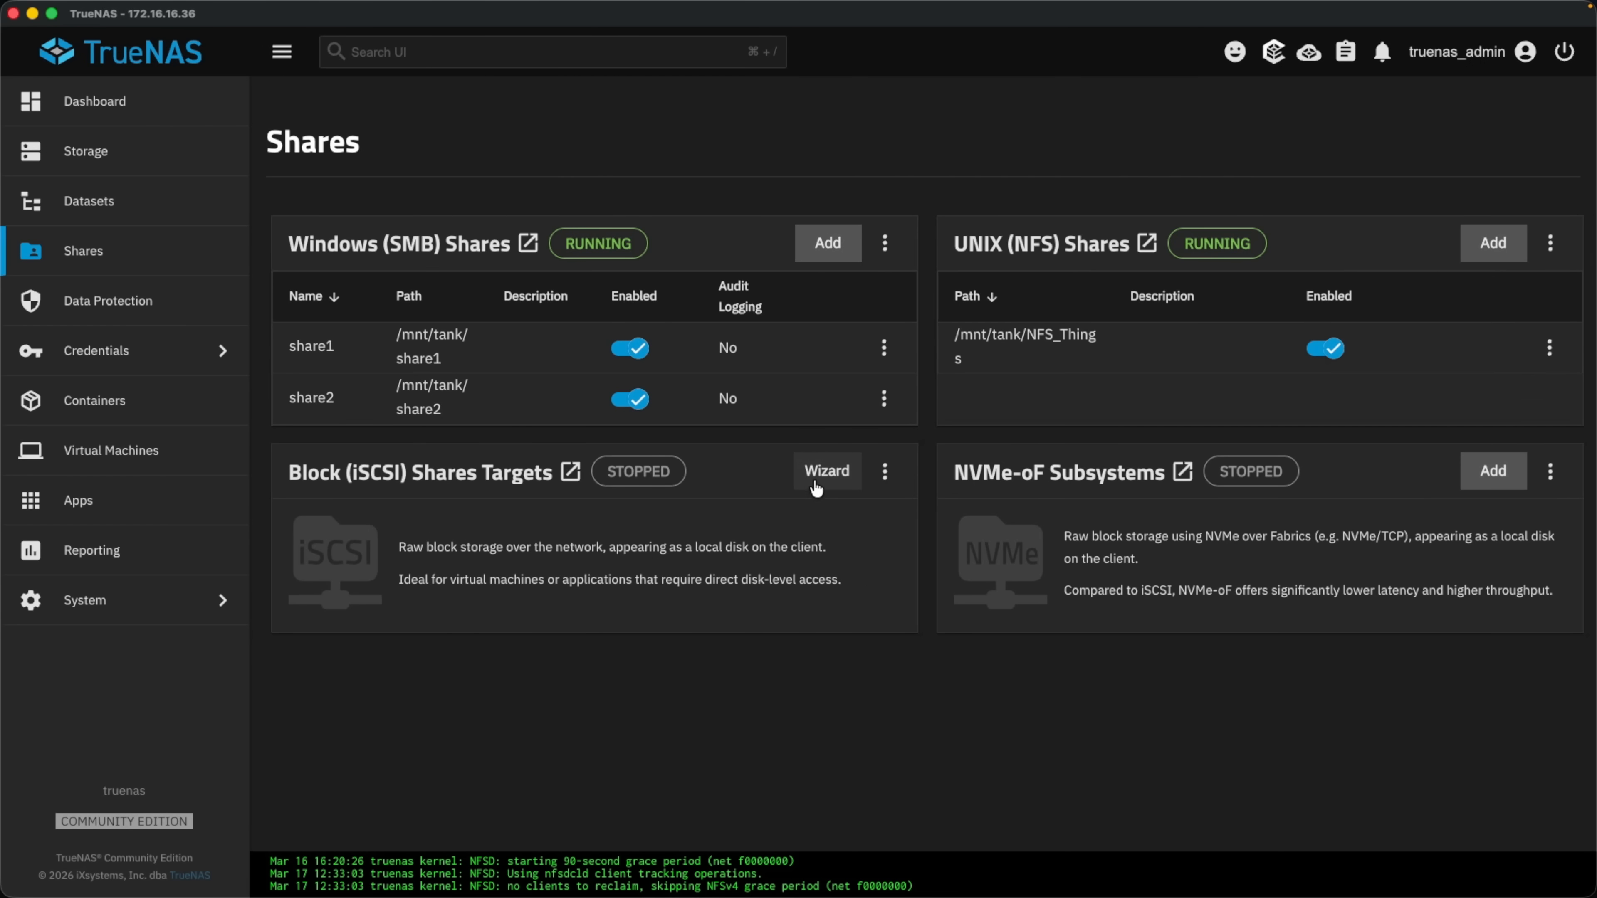
left_click(1493, 491)
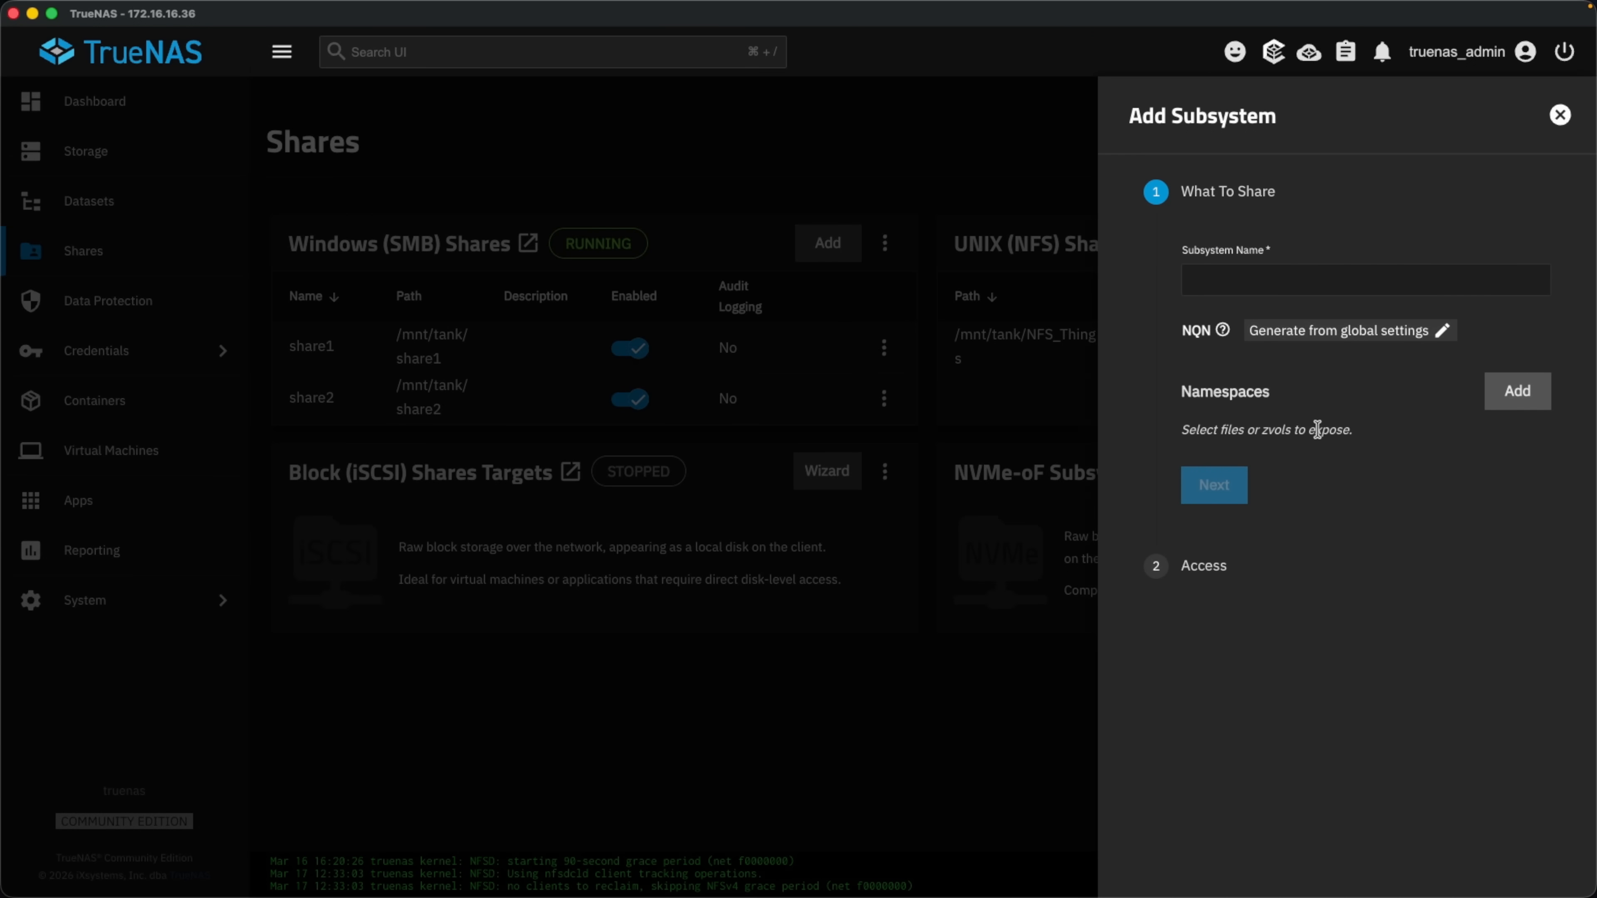
left_click(1261, 288)
type("test")
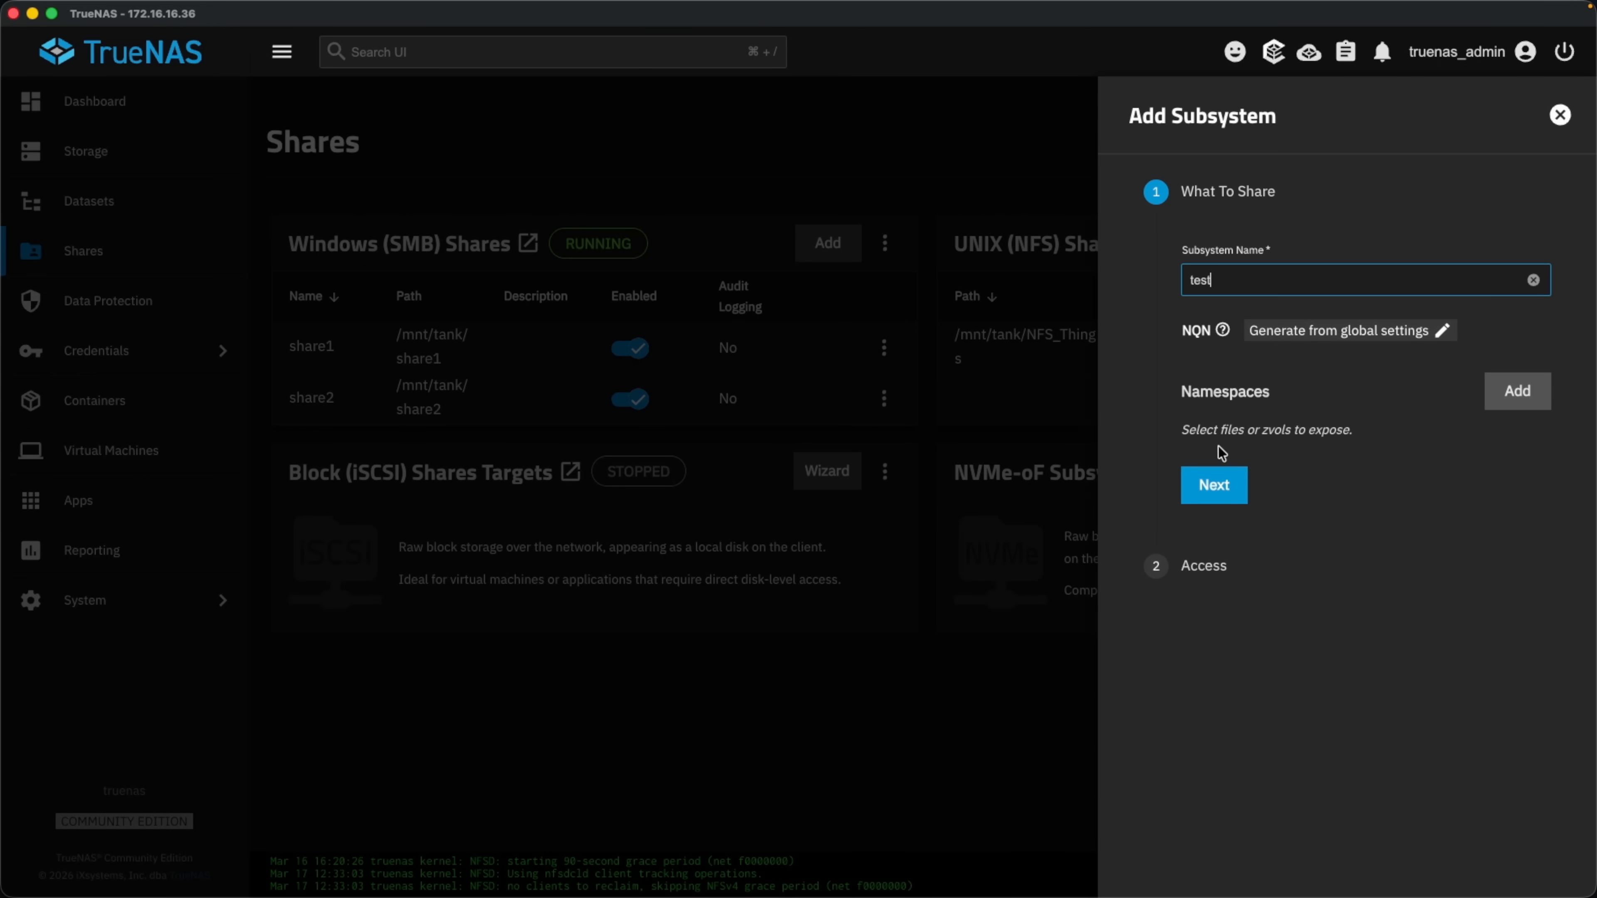
left_click(1214, 487)
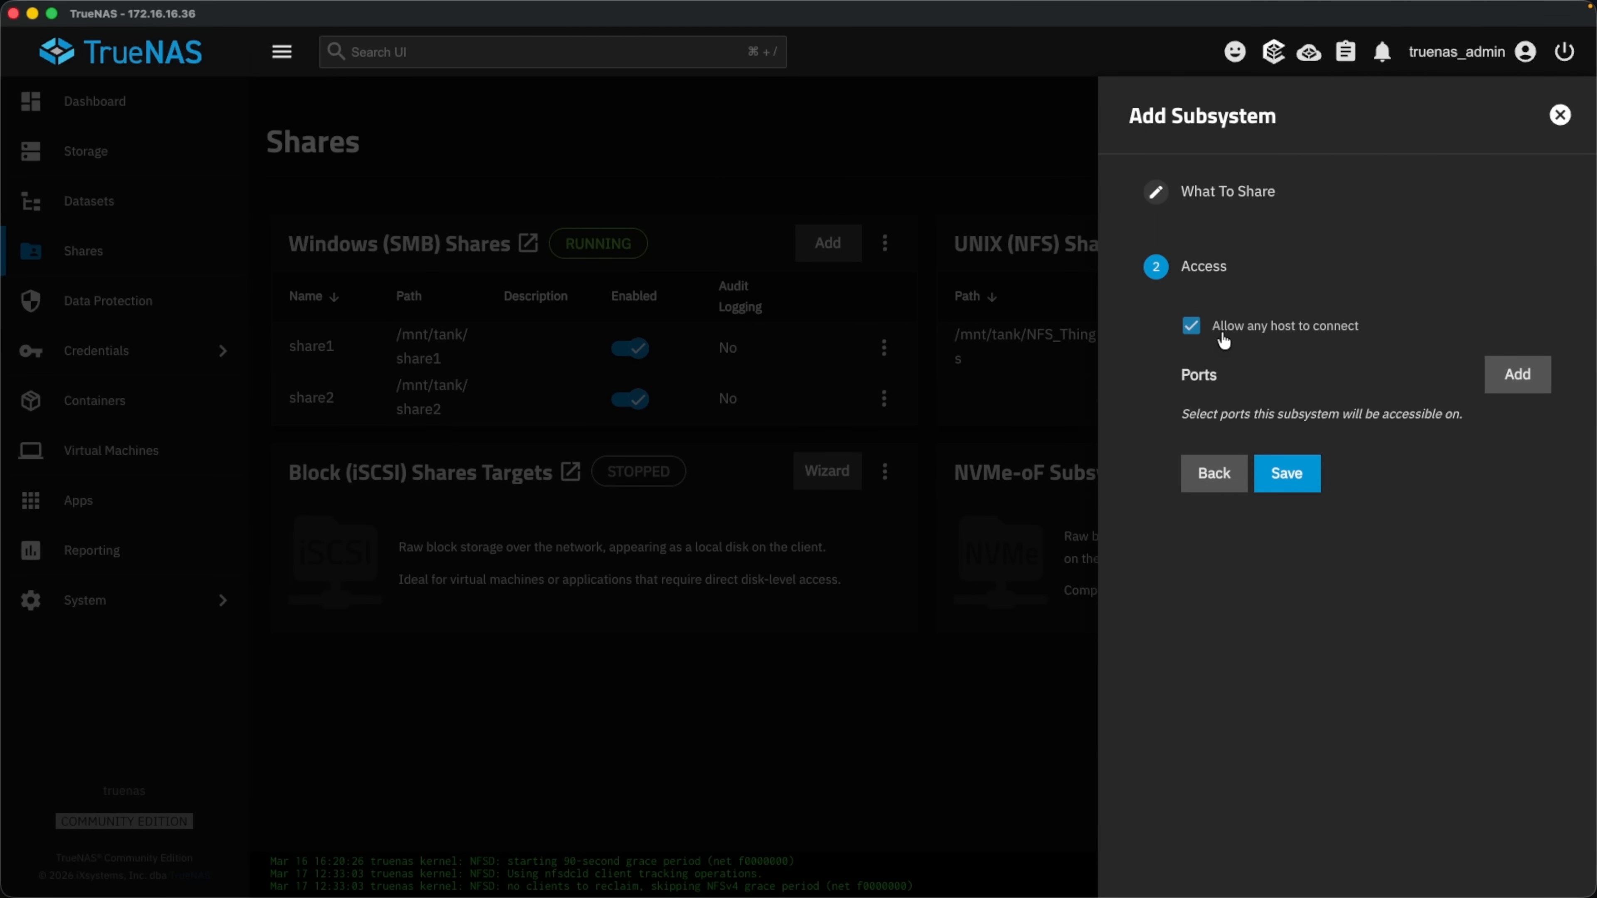
left_click(1223, 331)
left_click(1519, 378)
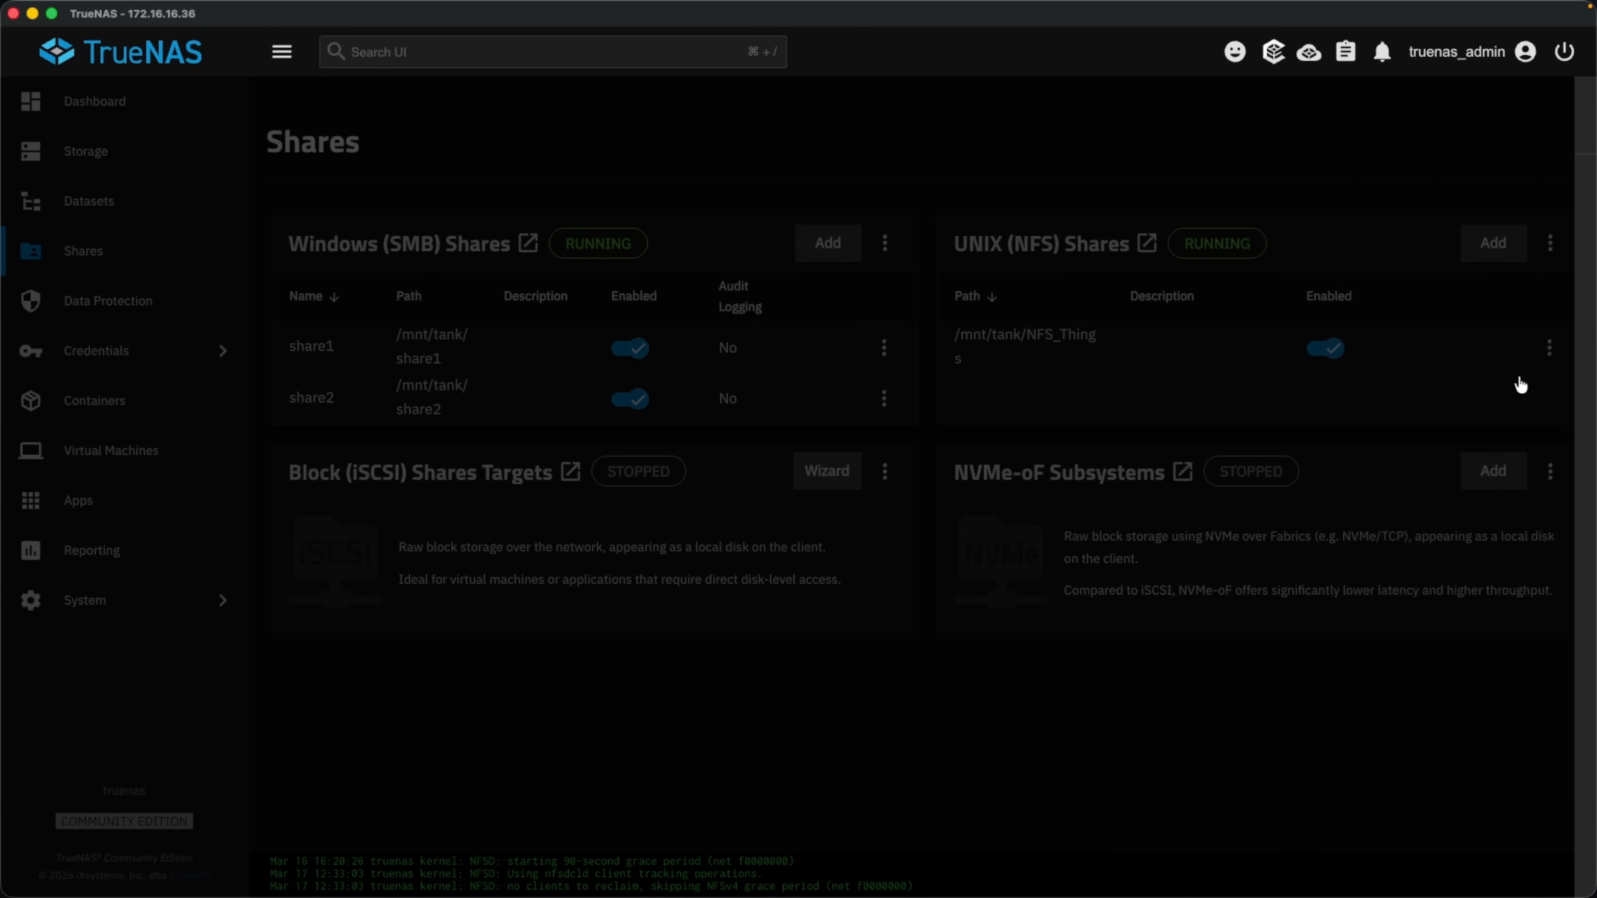
left_click(1170, 335)
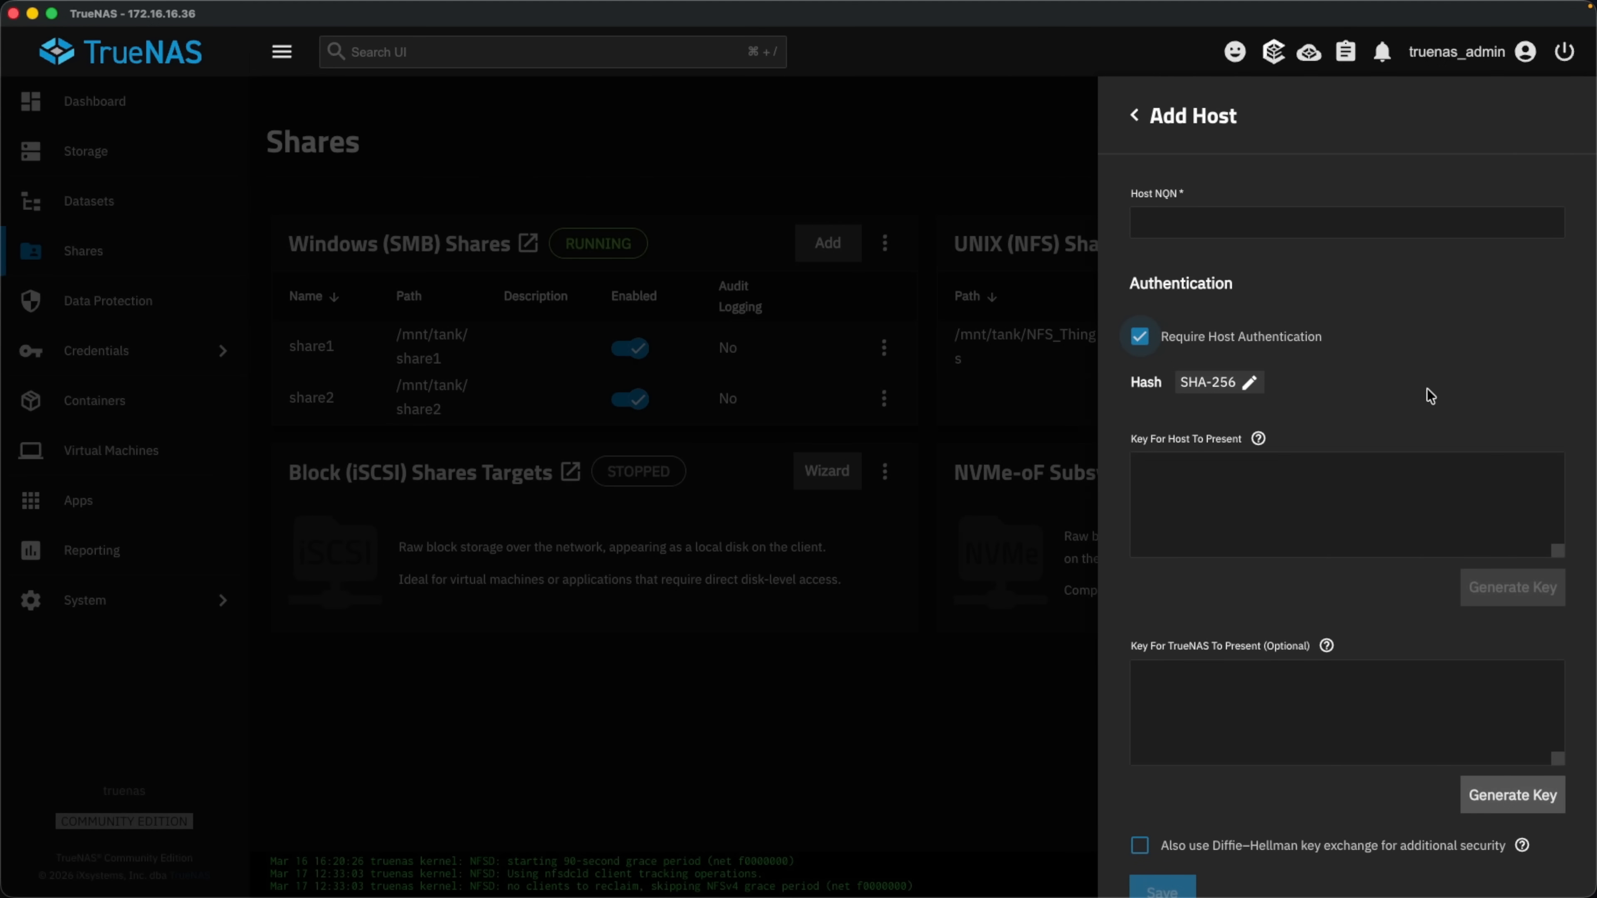
scroll(1427, 388, "down", 2)
scroll(1427, 388, "up", 2)
scroll(1116, 456, "down", 2)
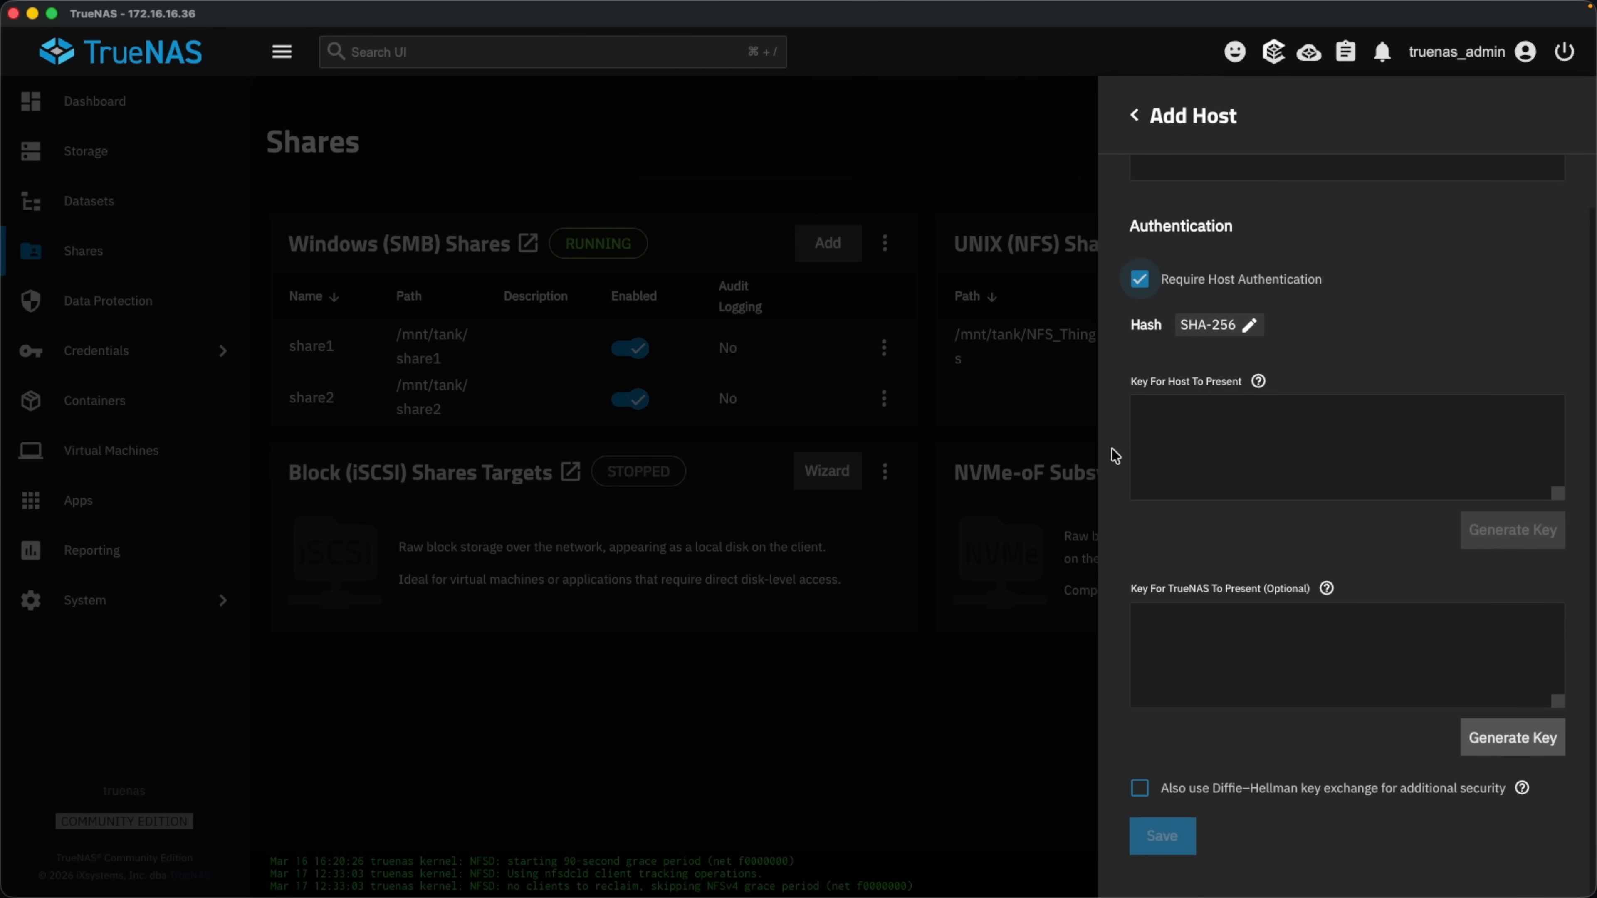
scroll(1292, 428, "up", 2)
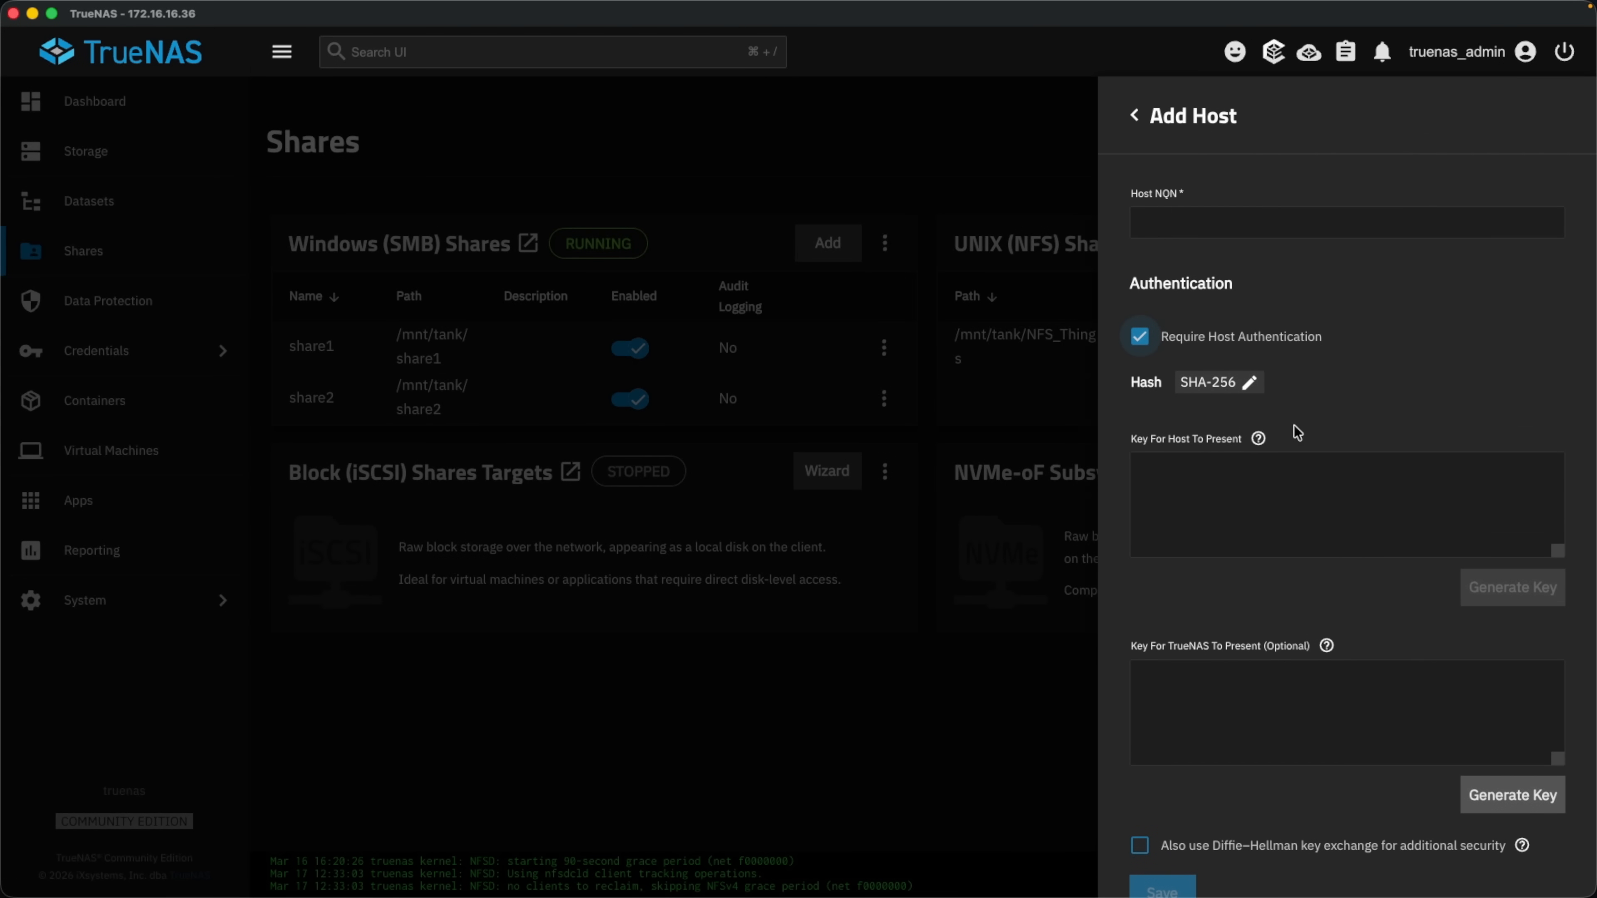
left_click(998, 170)
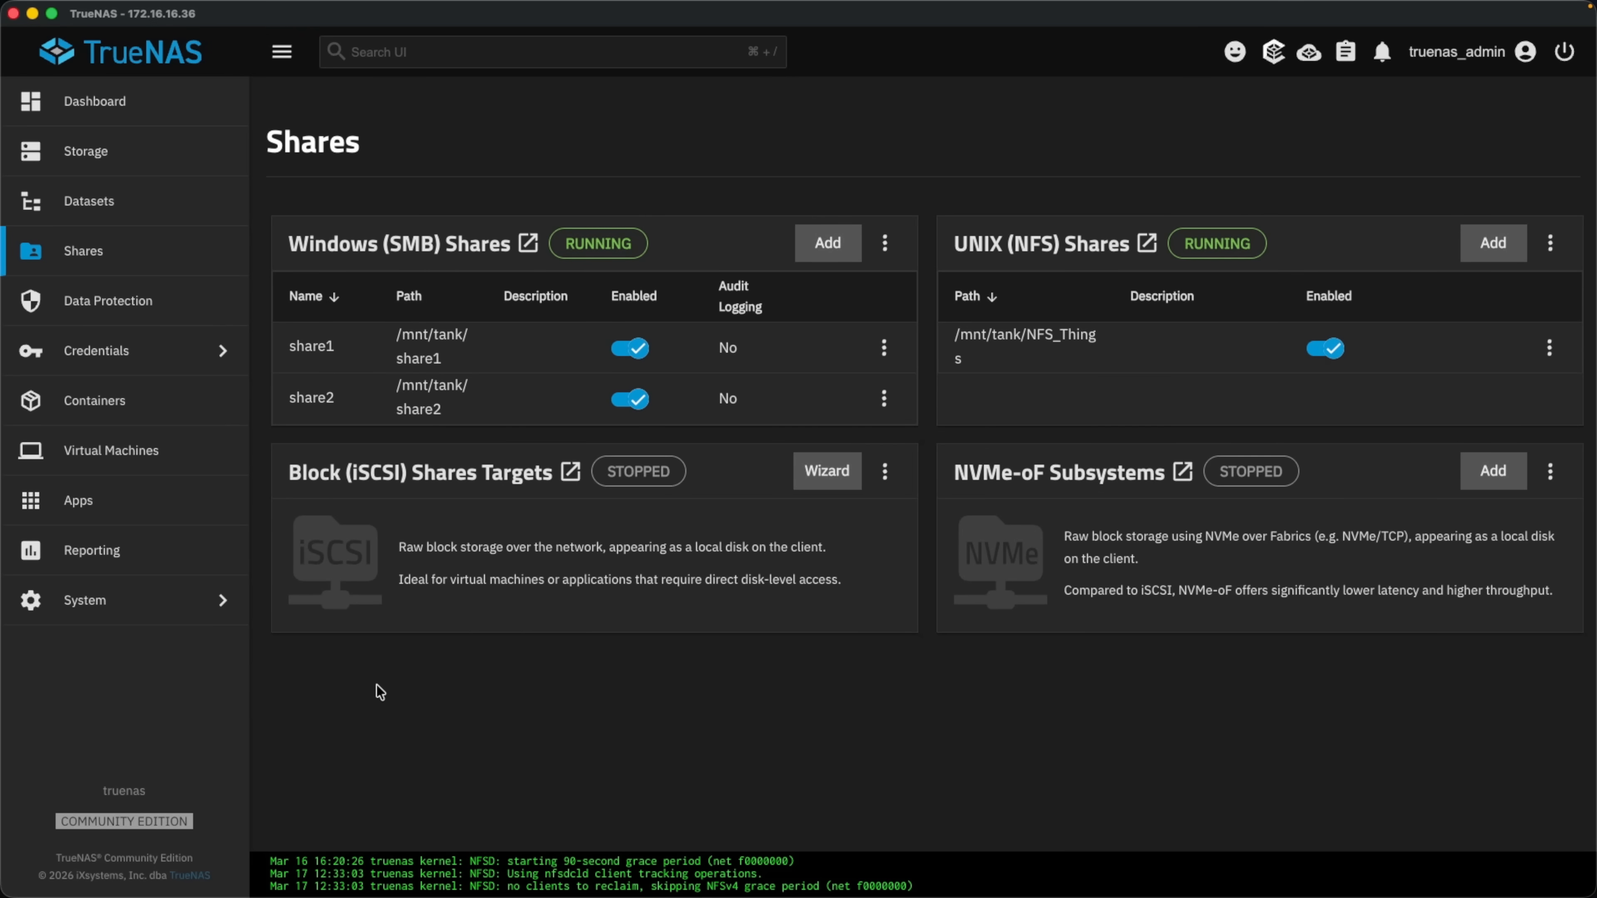
From Advanced Settings, download the configuration file with Export Password Secret Seed checked.
left_click(175, 600)
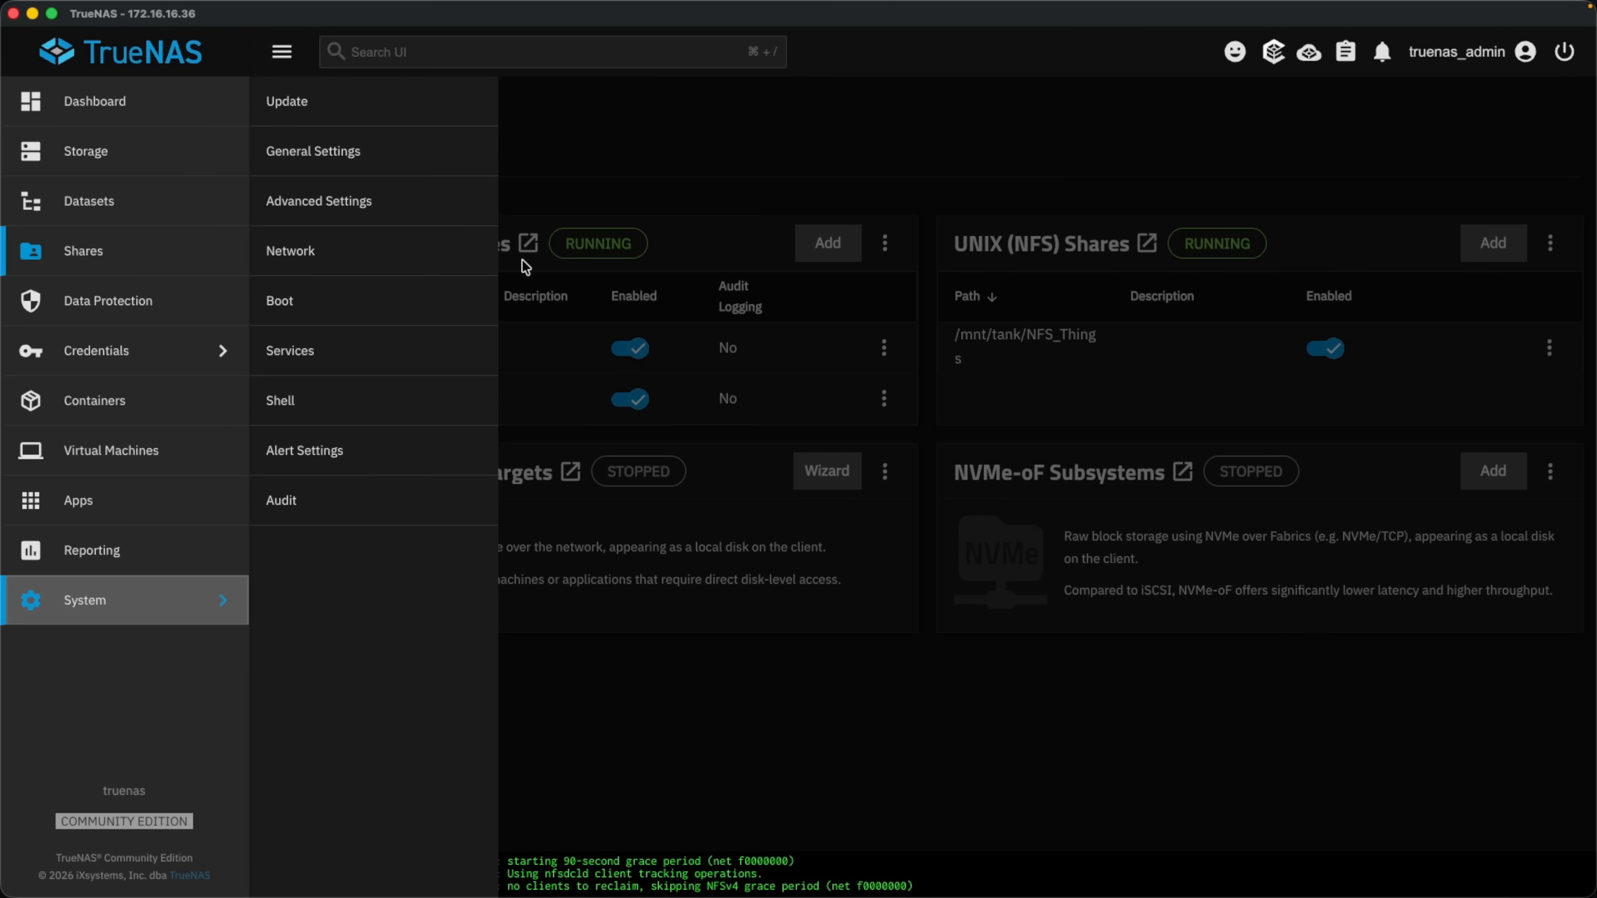
left_click(419, 209)
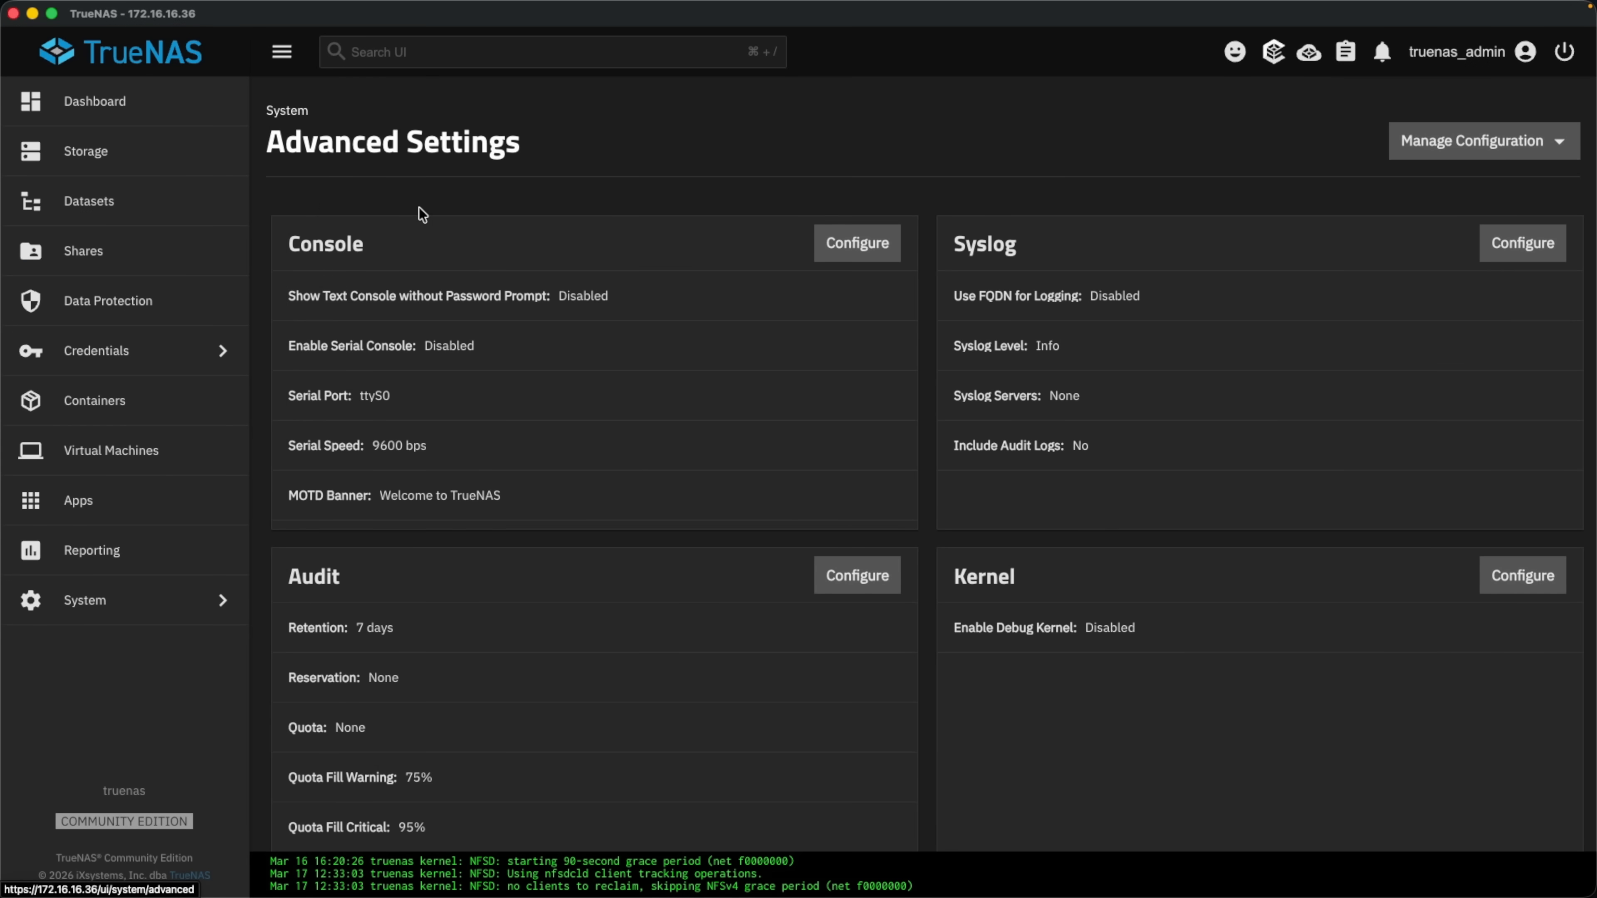
left_click(1429, 151)
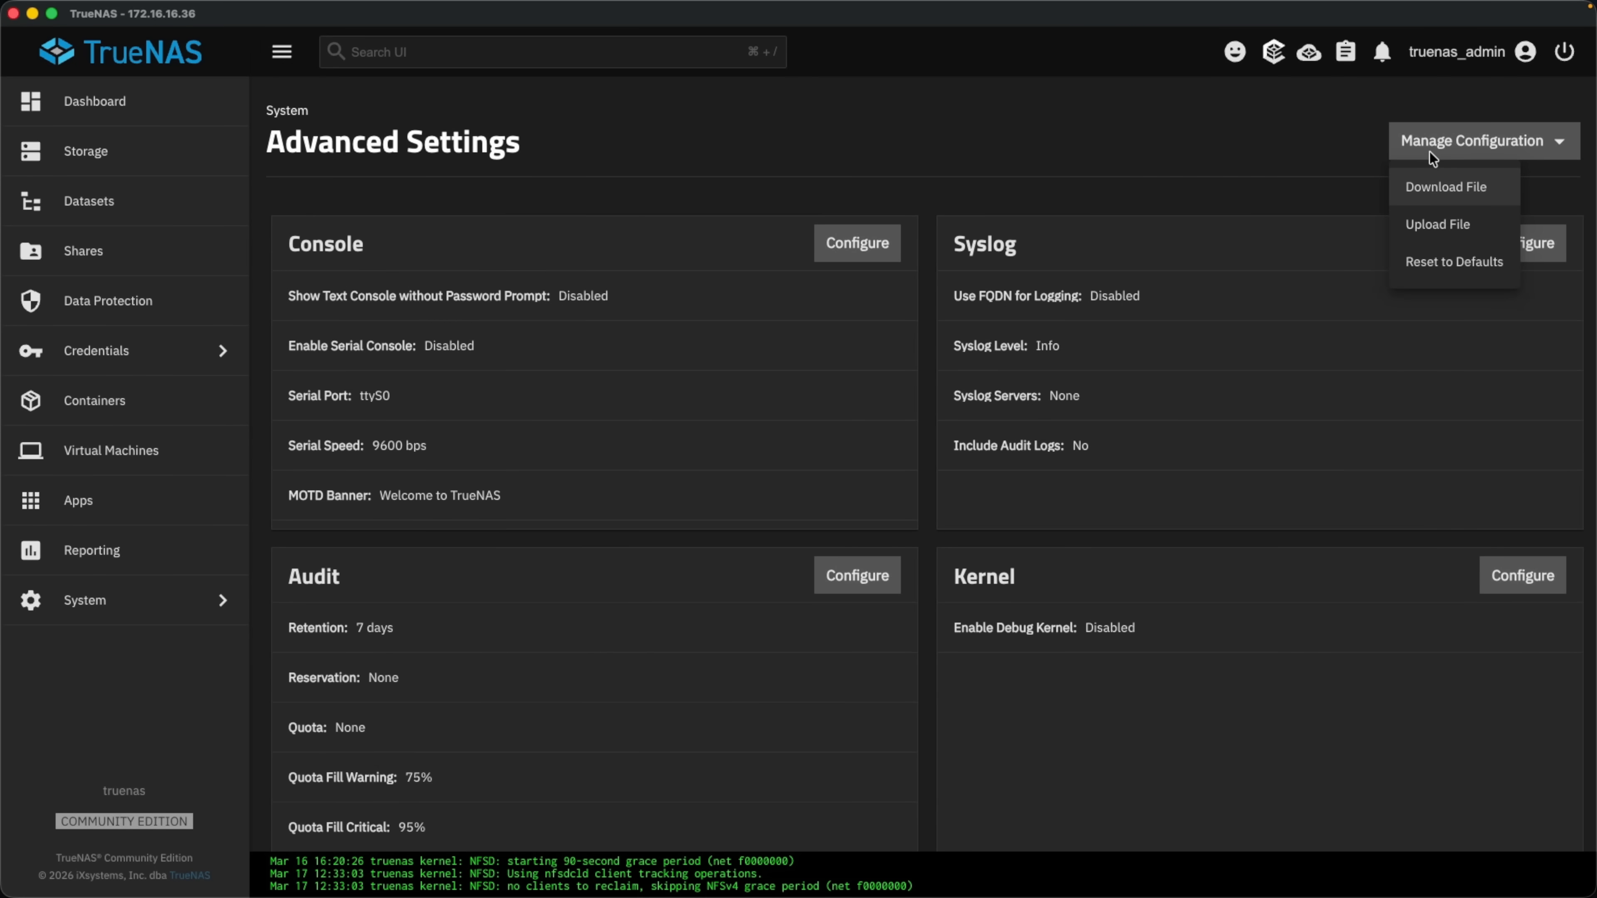
left_click(1468, 189)
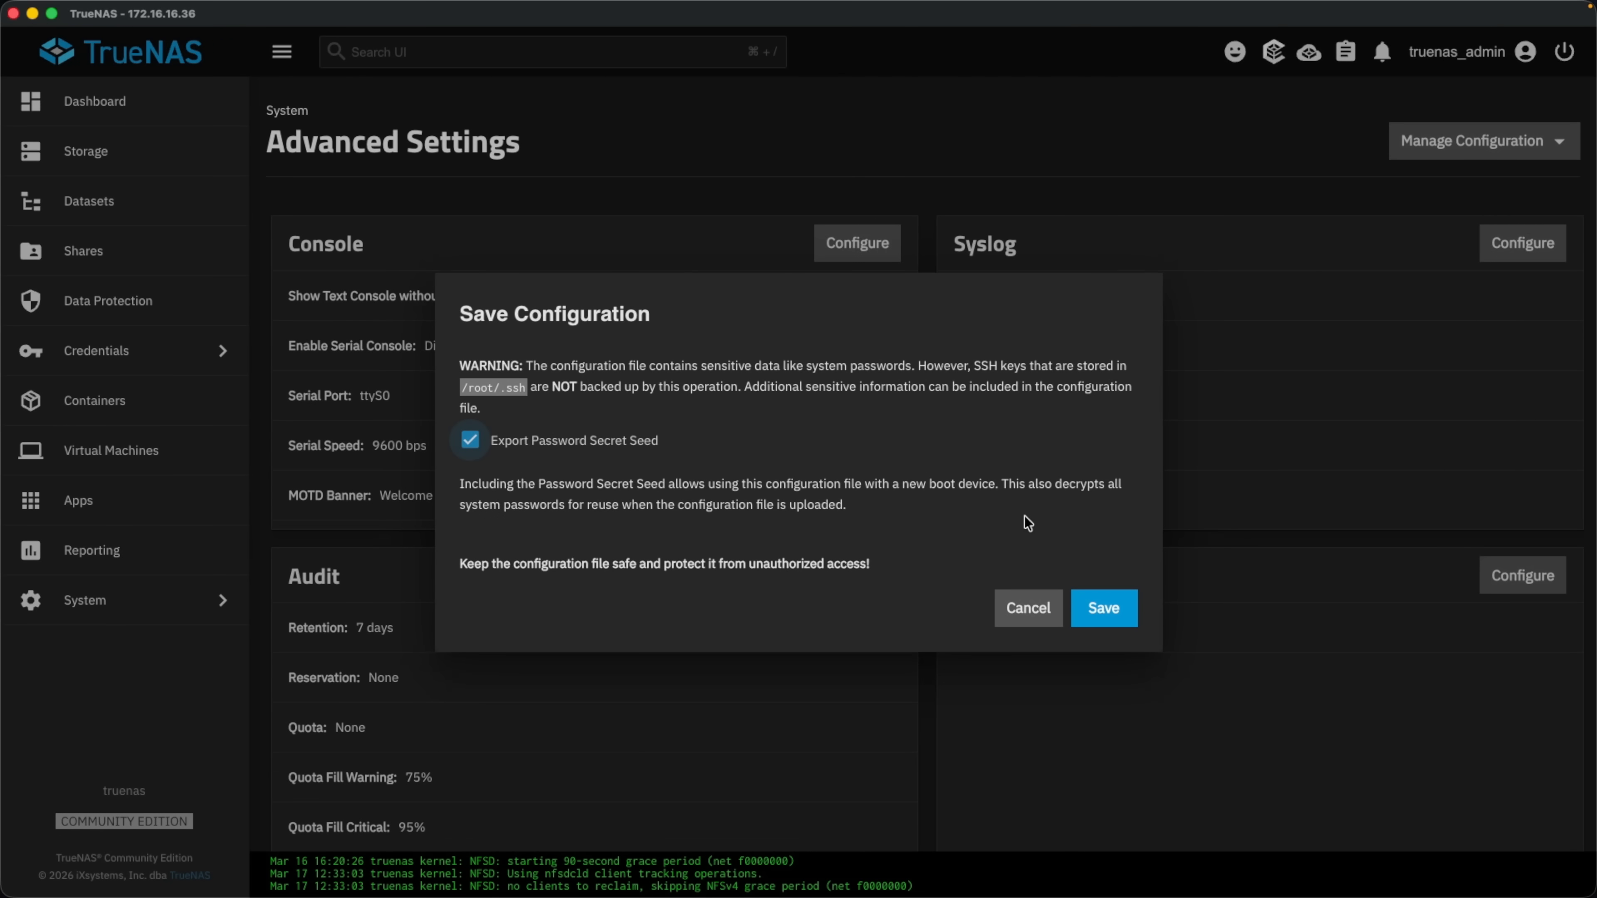
left_click(1099, 608)
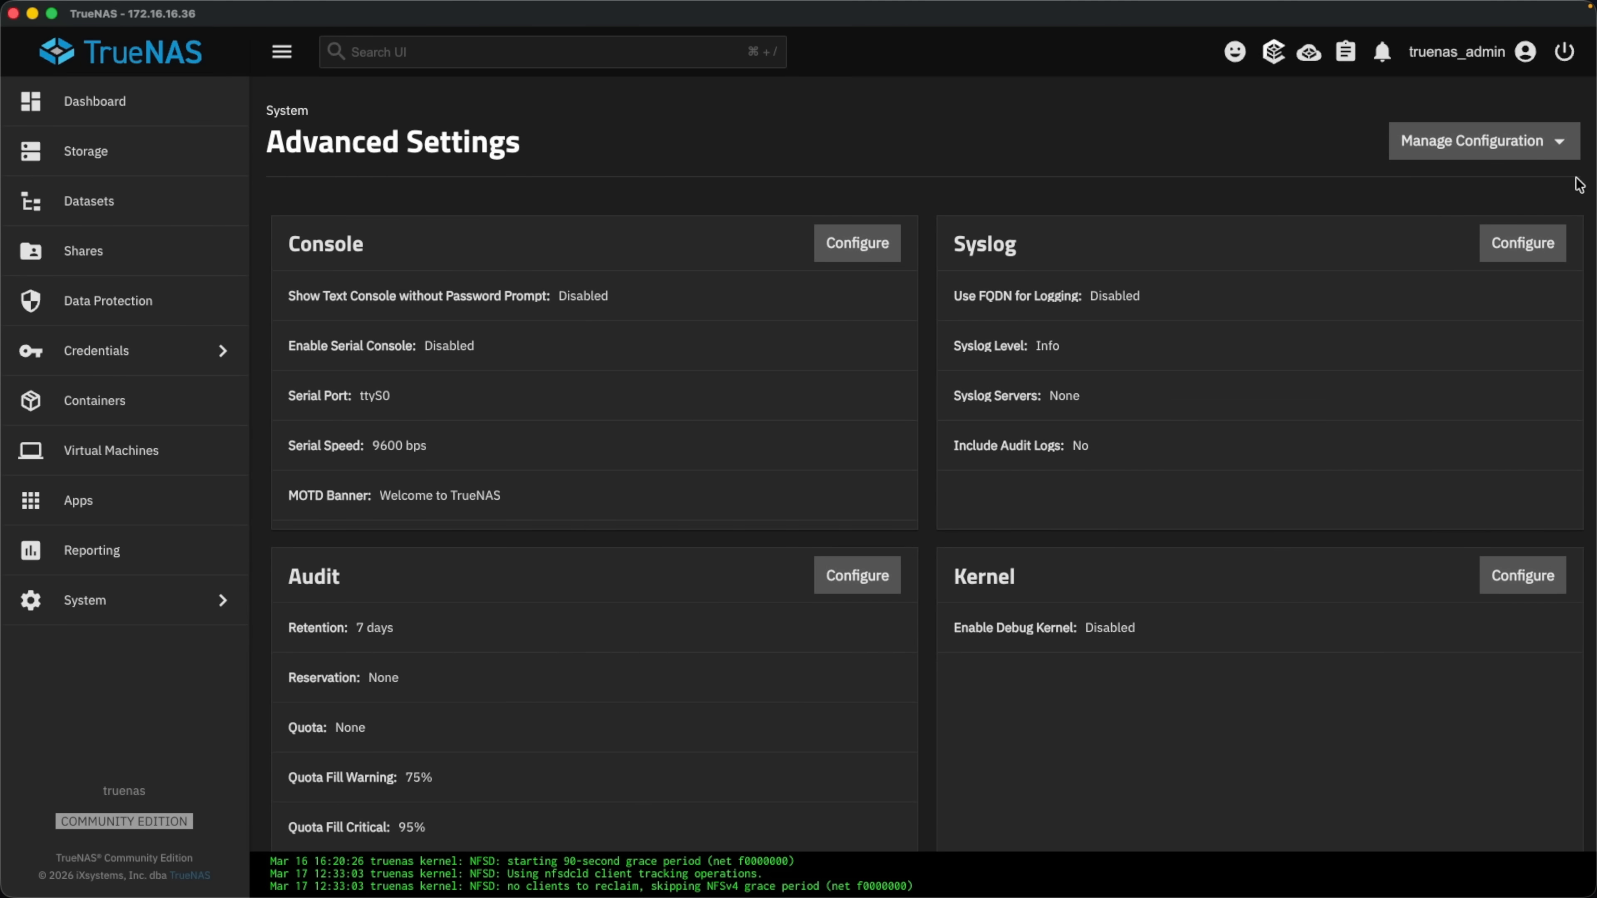
left_click(1477, 148)
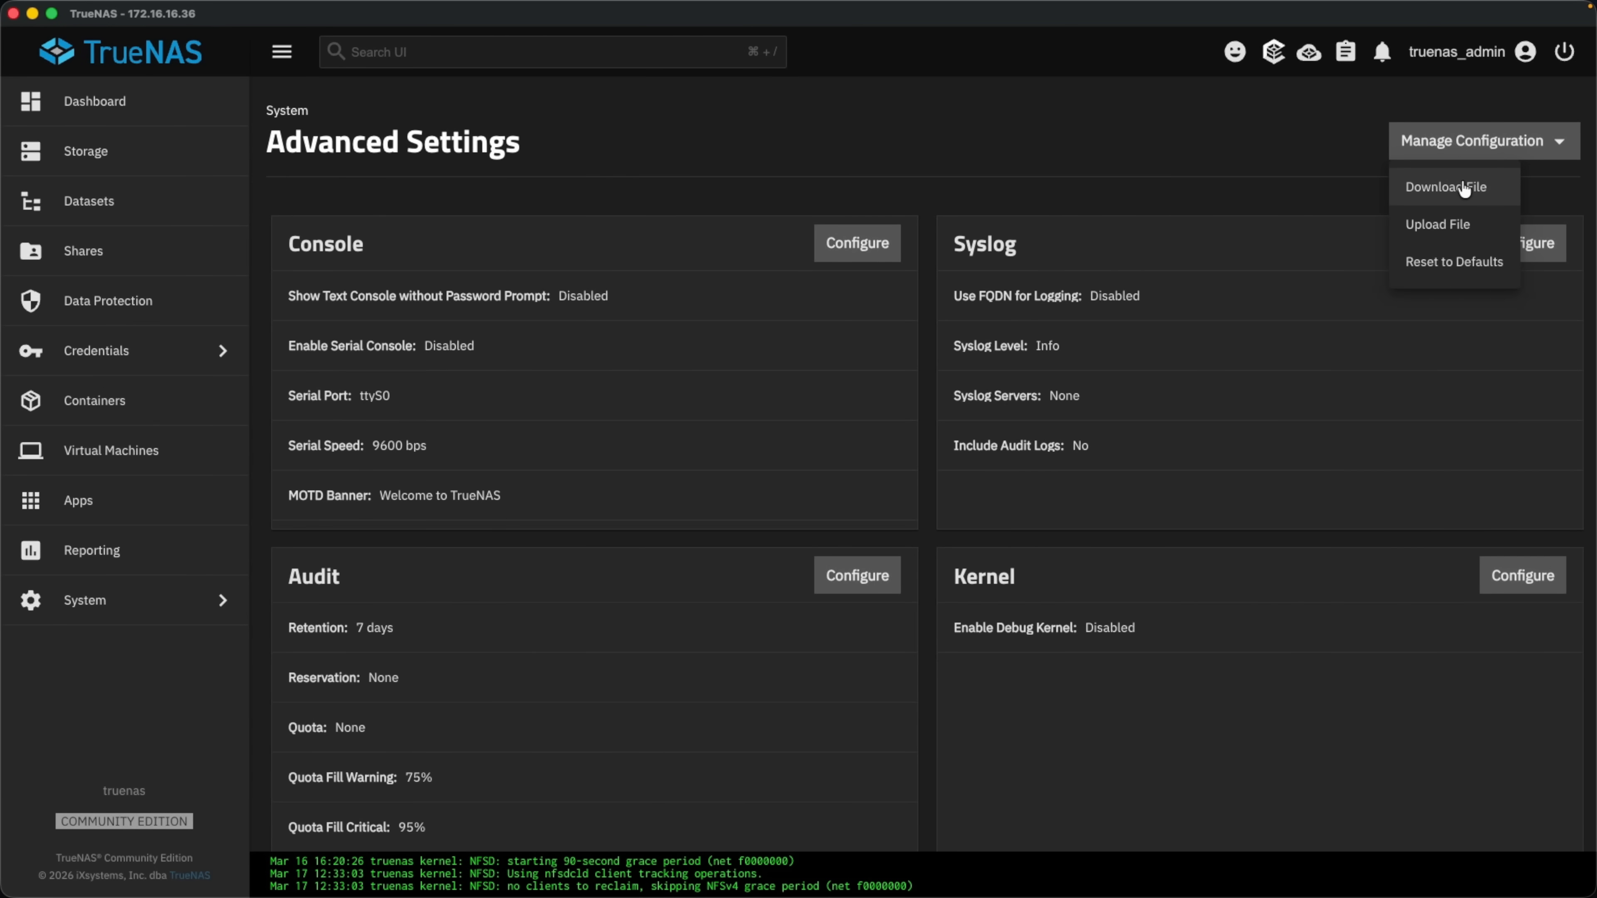